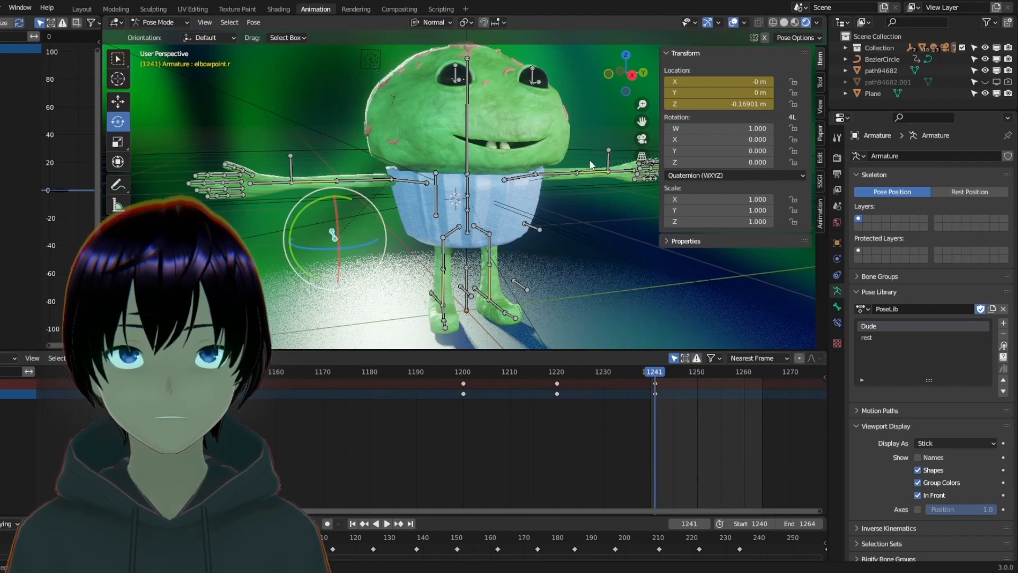
- Copy the left elbow pole bone's frame 1200 keyframes to frame 1241, and select the right hand control bone
left_click_drag(626, 80, 602, 80)
left_click(547, 230)
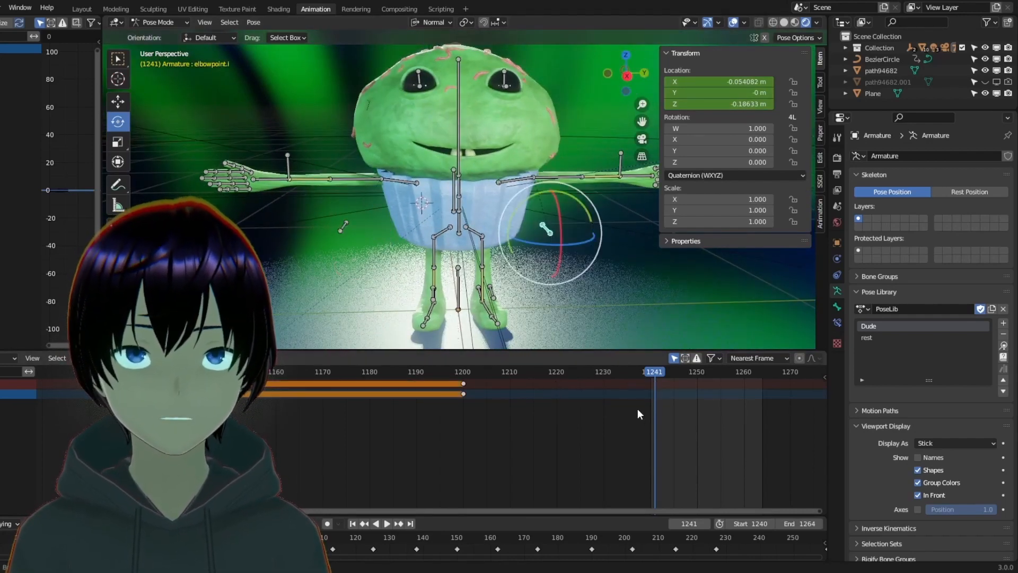
left_click_drag(460, 397, 441, 377)
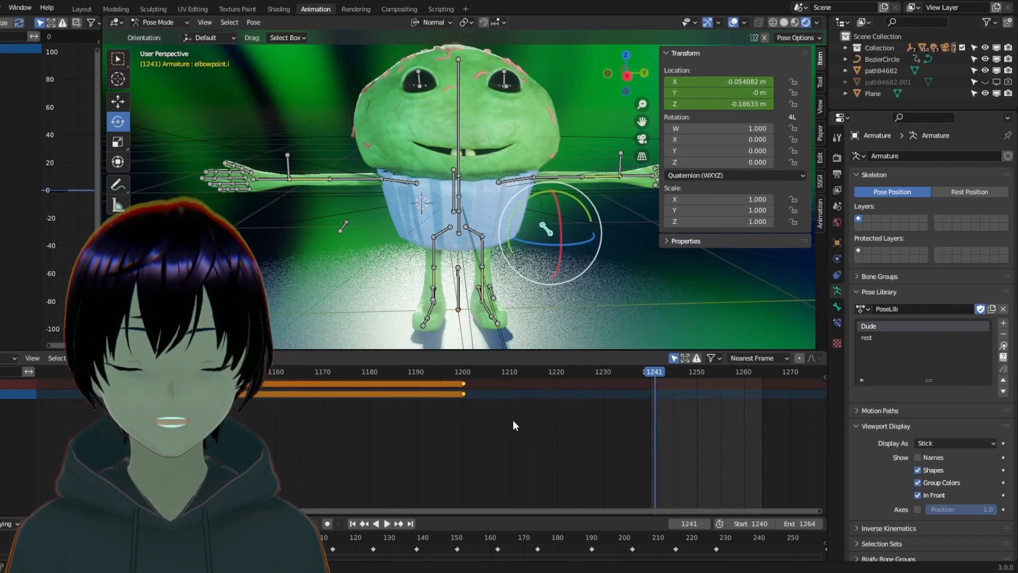
key("ctrl+v")
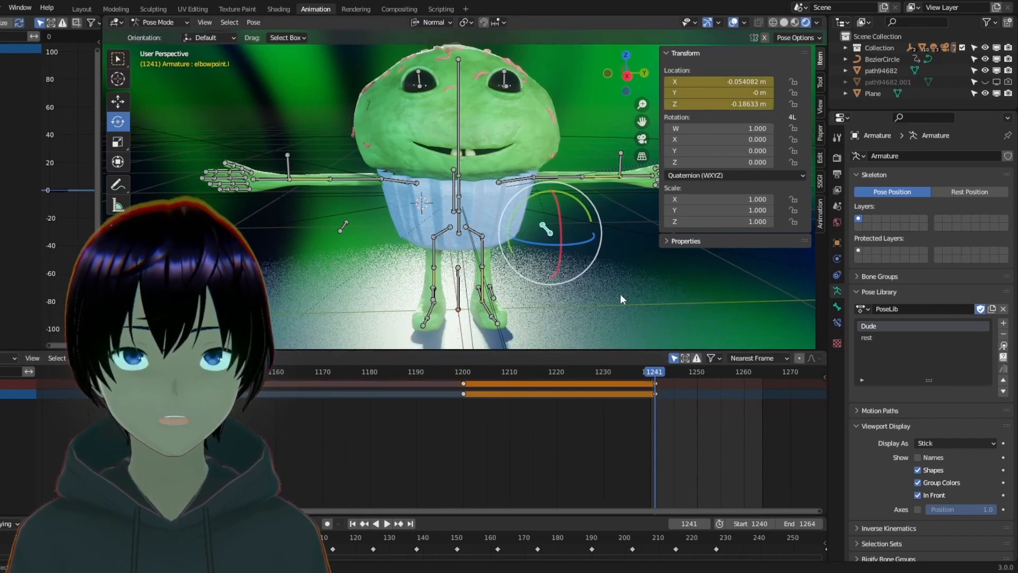
left_click_drag(627, 73, 561, 109)
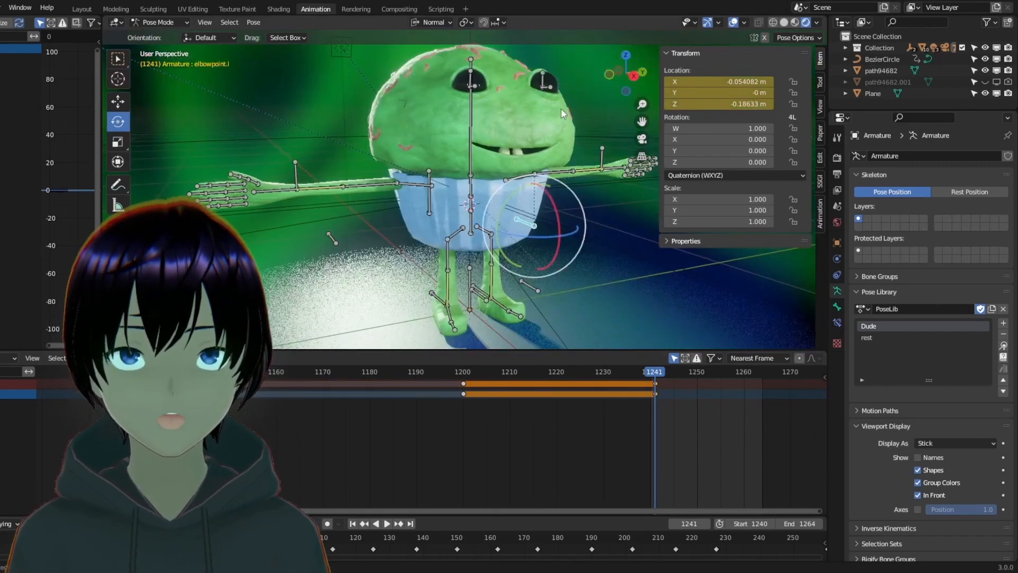
left_click(293, 170)
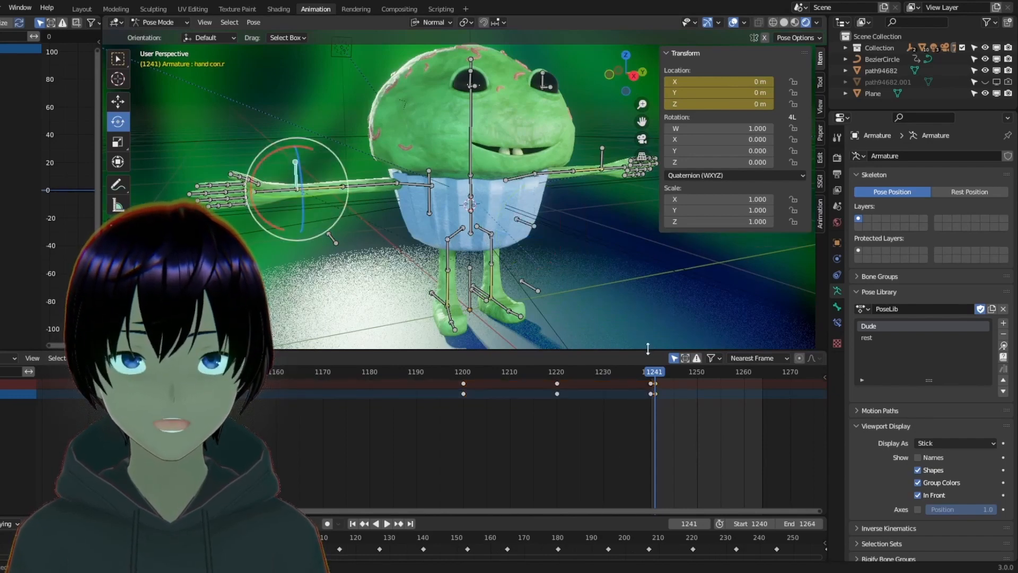
scroll(488, 286, "up", 3)
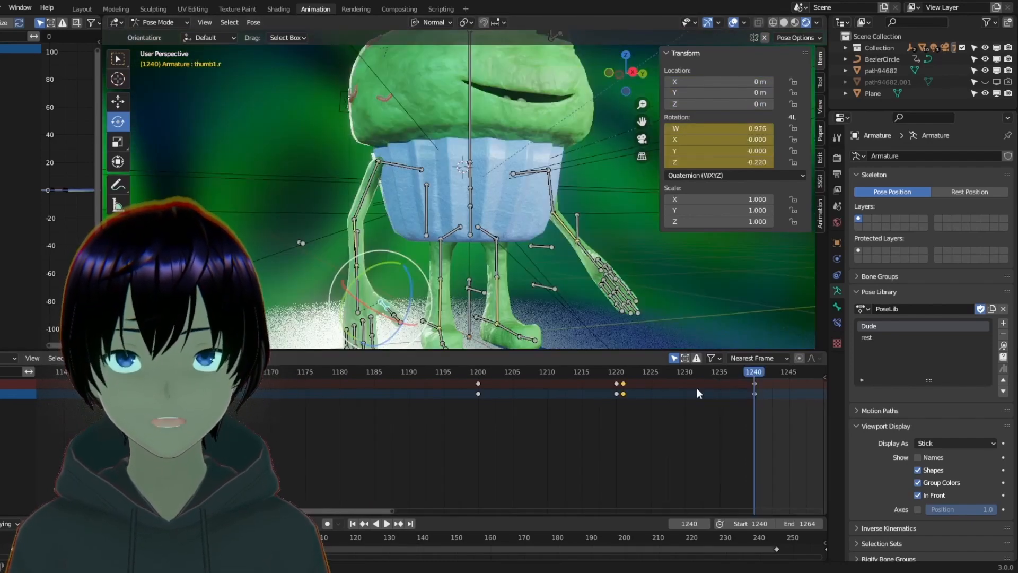
key("alt+r")
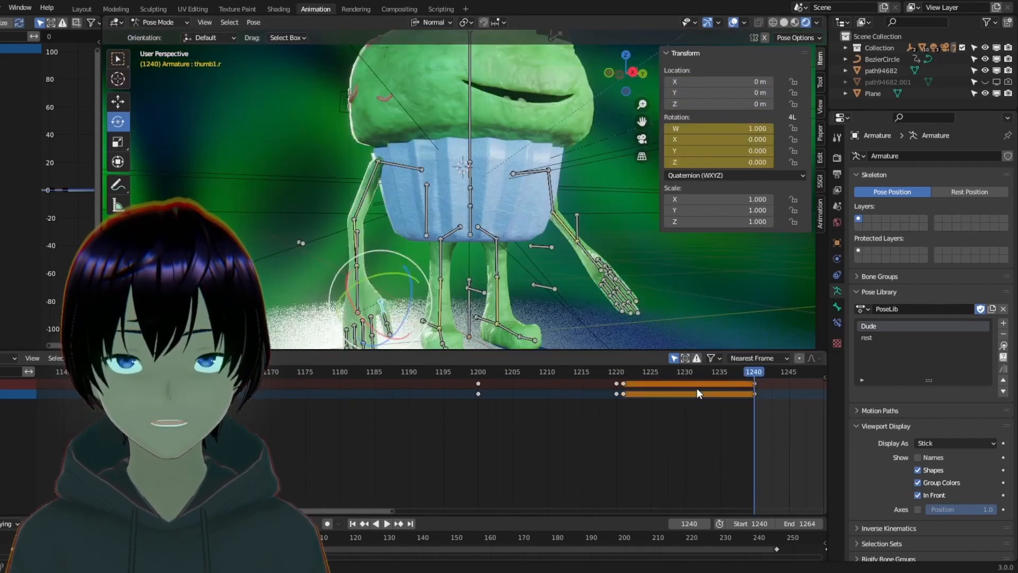
left_click(382, 317)
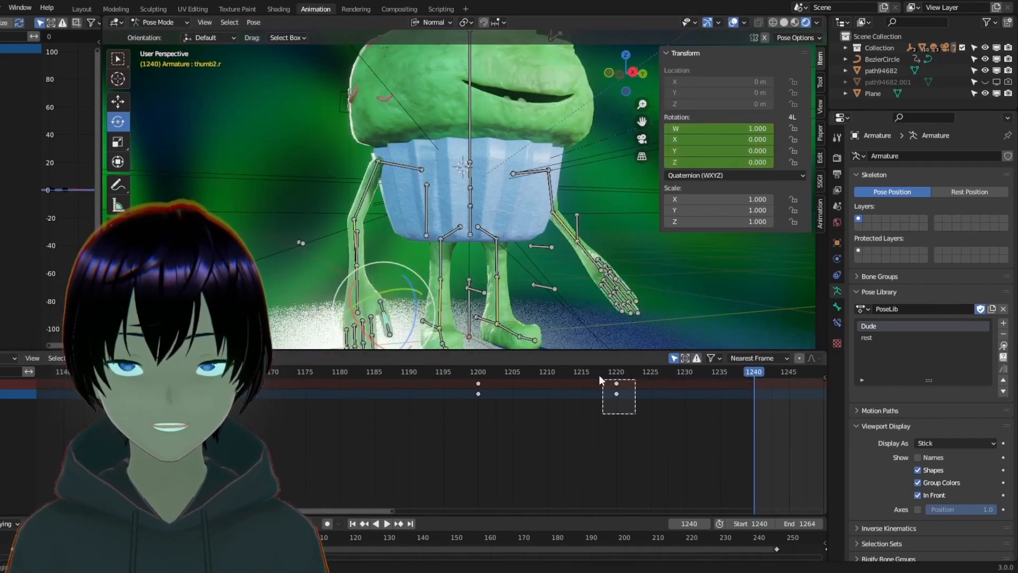
key("i")
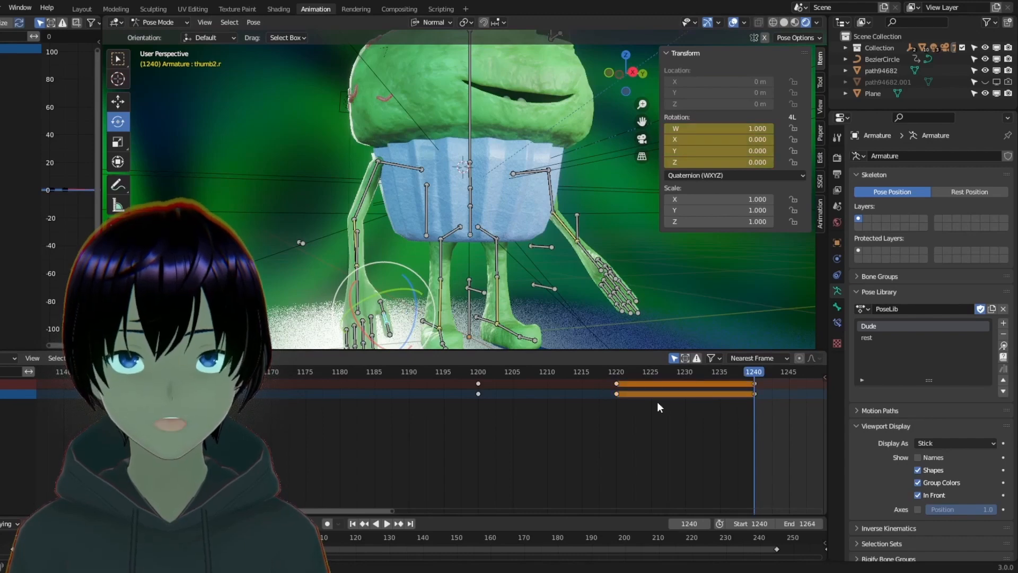
left_click(393, 330)
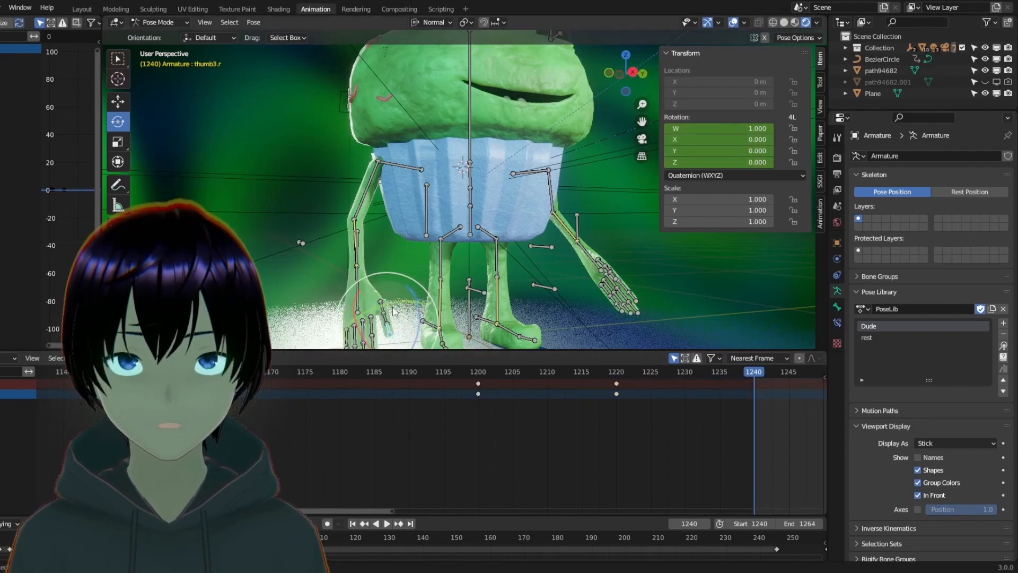
mouse_move(621, 97)
middle_mouse_down()
mouse_move(615, 132)
mouse_move(622, 100)
middle_mouse_up()
key("ctrl+z")
key("ctrl+z")
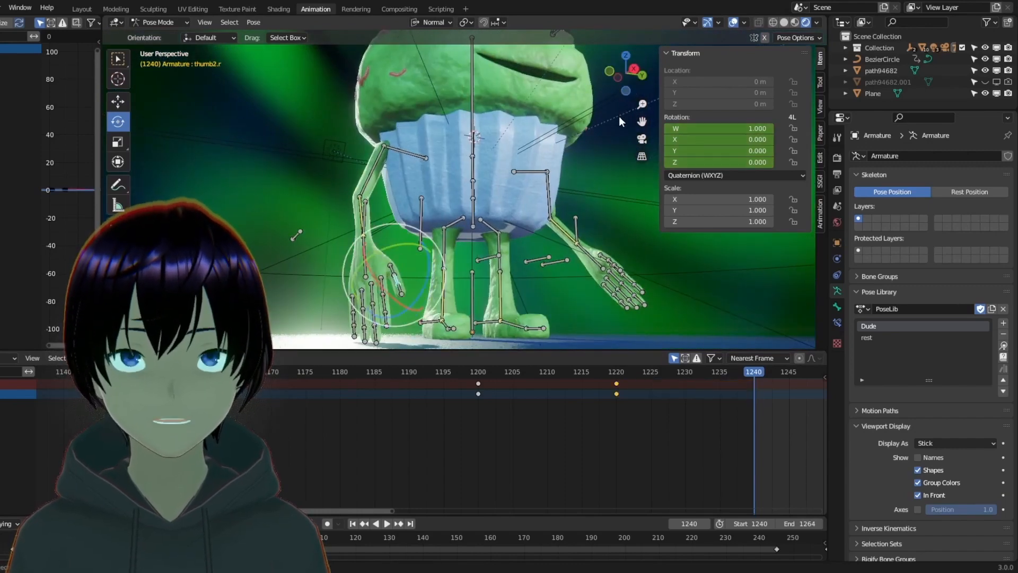
key("ctrl+z")
key("ctrl+z")
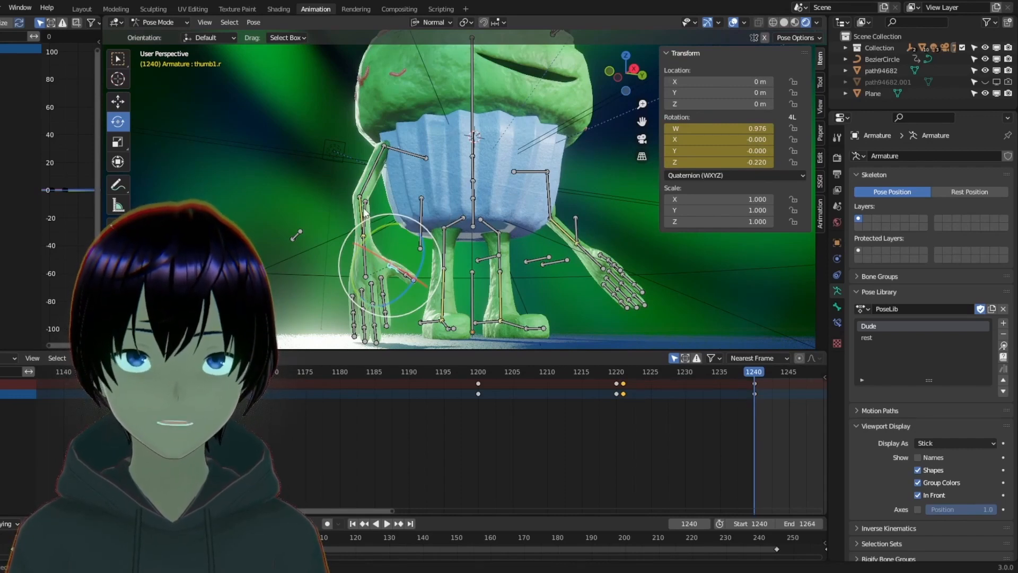
key("ctrl+z")
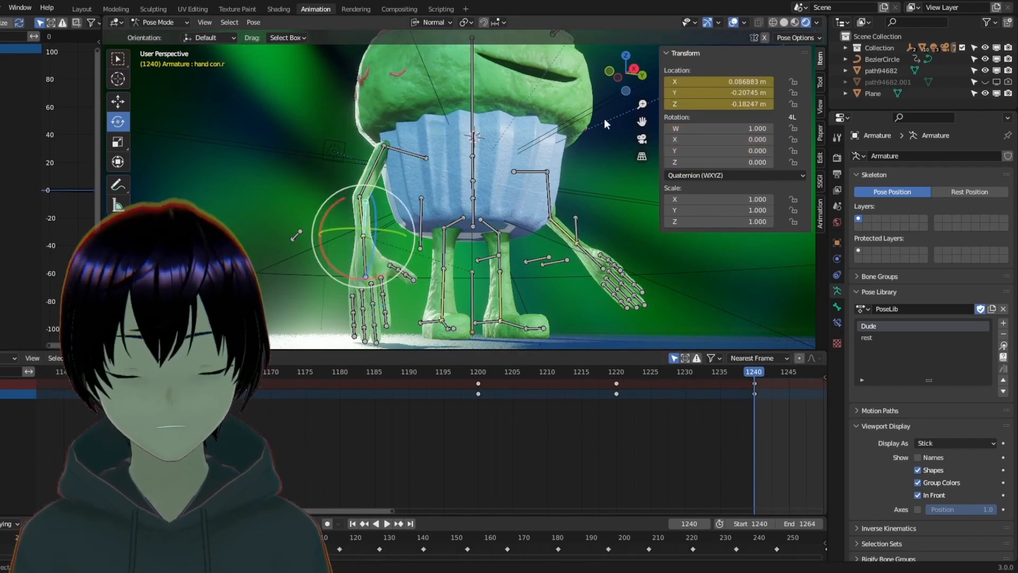
- Move the right hand control bone up and outward into a raised wave pose, at about Y 0.015 m and Z -0.081 m
middle_click_drag(424, 175, 433, 163)
scroll(432, 164, "up", 4)
left_click(126, 101)
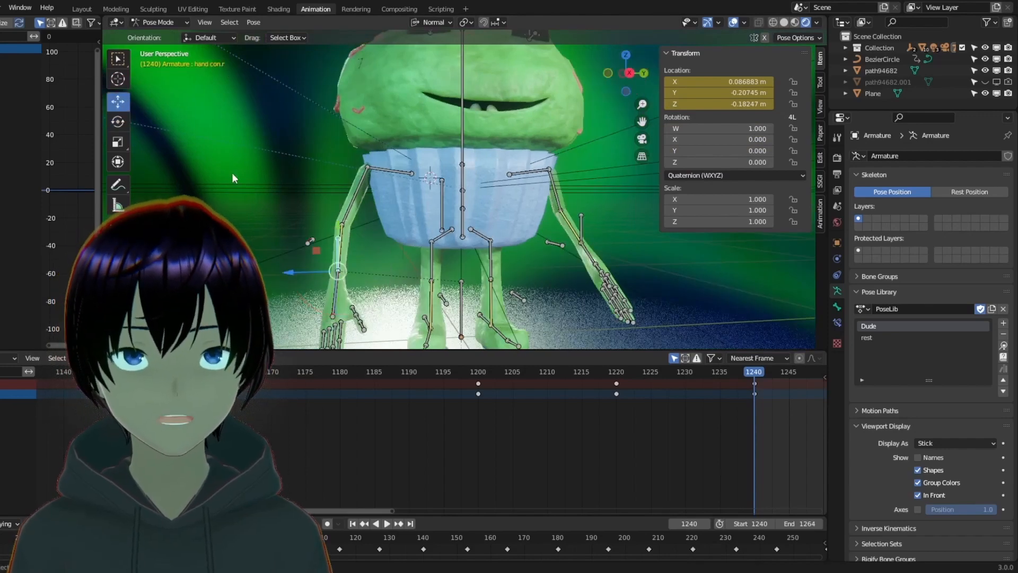
left_click_drag(341, 233, 350, 154)
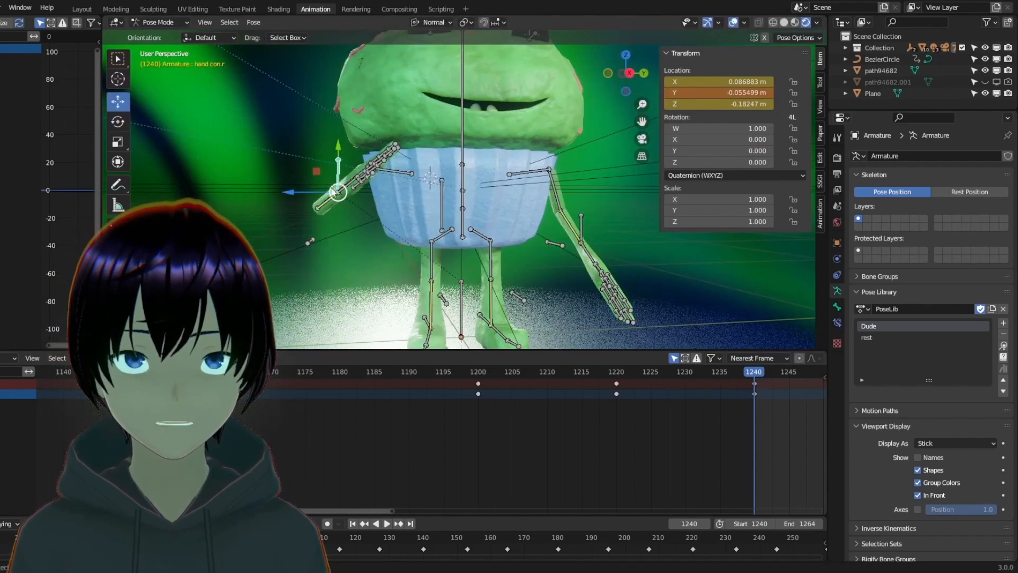
left_click_drag(332, 192, 306, 107)
left_click_drag(268, 154, 243, 151)
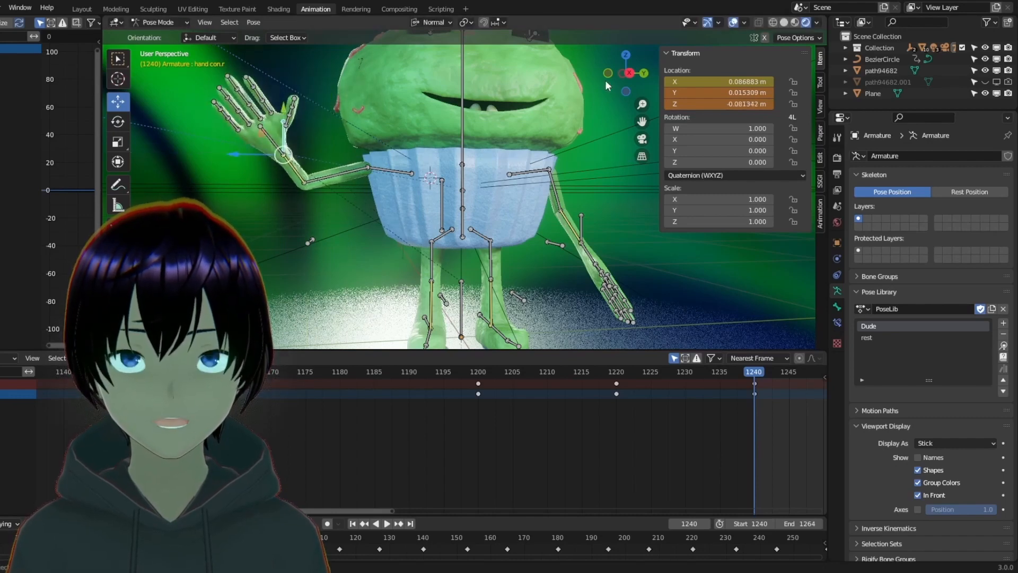
- Move the right elbow pole bone to about Y -0.173 m, Z -0.170 m so the forearm stands upright, and keyframe it at frame 1240
left_click_drag(607, 82, 582, 95)
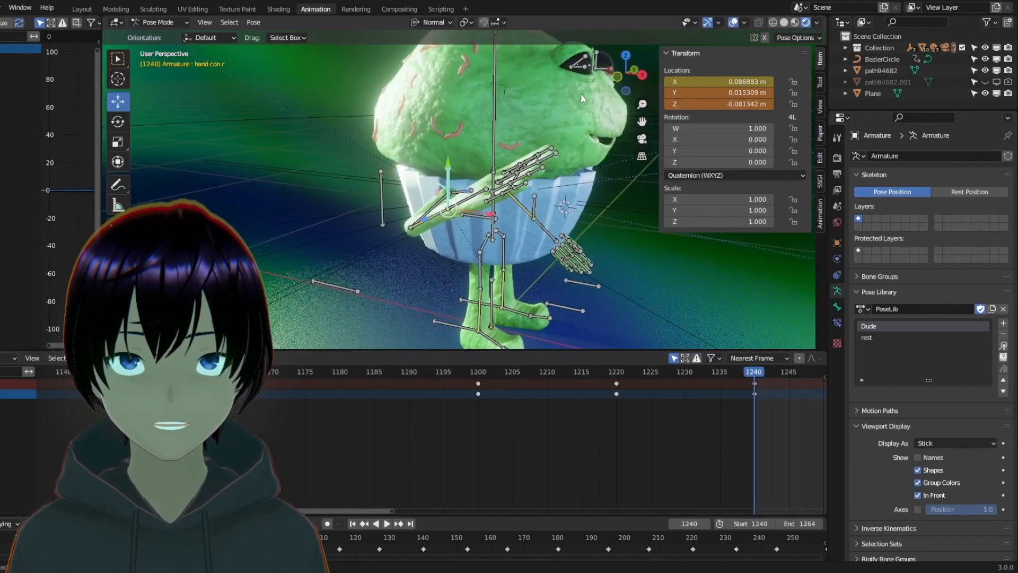
left_click(328, 282)
left_click_drag(319, 279, 401, 310)
key("i")
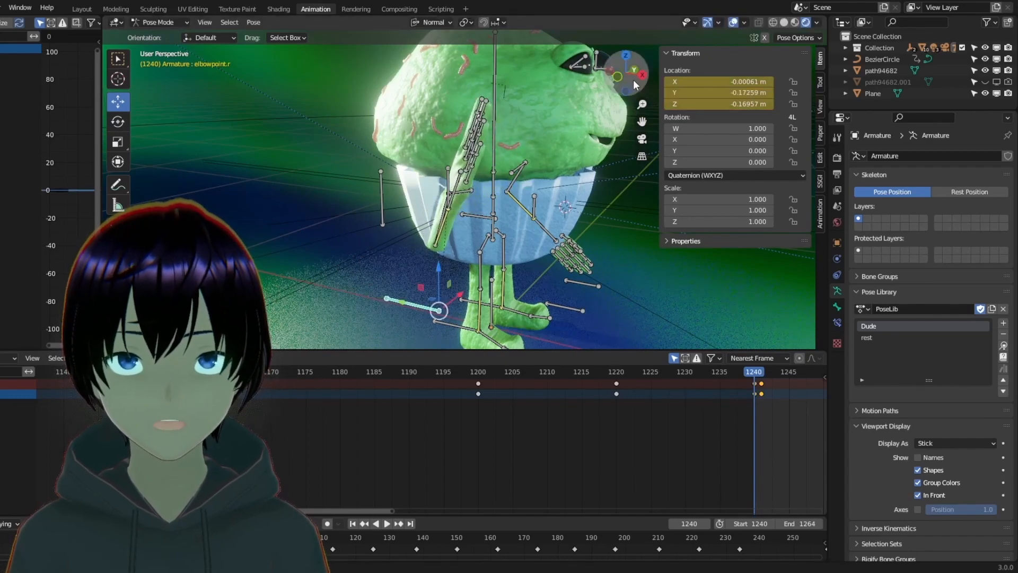
- Keyframe the raised location of the right hand control bone at frame 1240
left_click_drag(634, 82, 605, 91)
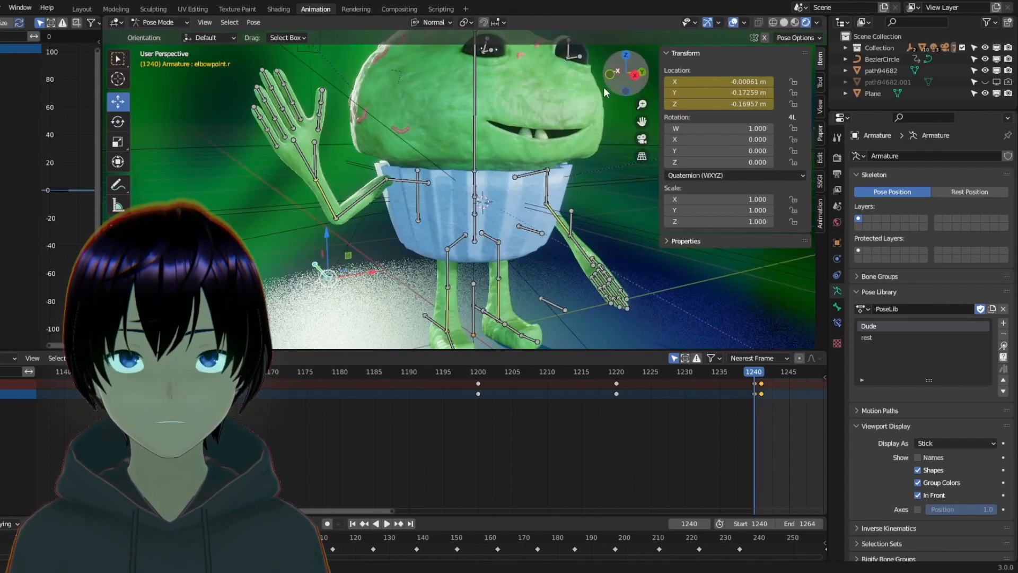
left_click(316, 151)
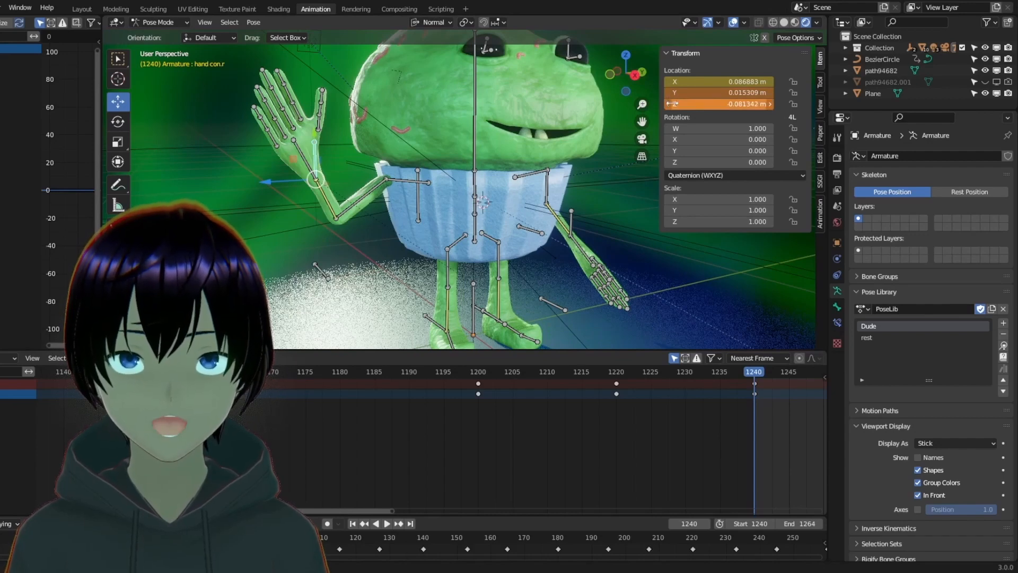
key("i")
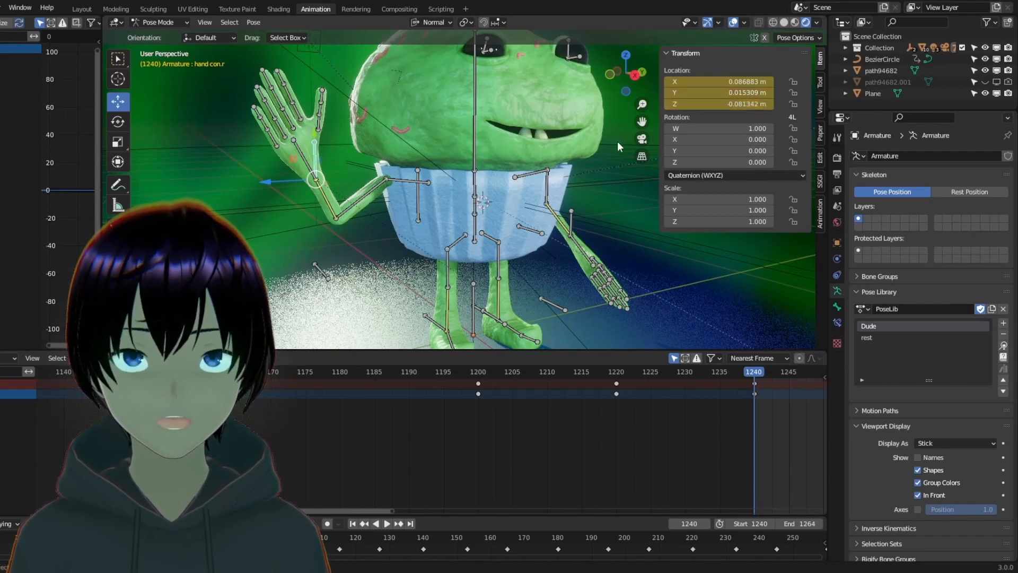
- Rotate the right index finger's base bone sideways to about Z -0.203 and keyframe it at frame 1240
scroll(586, 153, "down", 3)
left_click_drag(628, 78, 592, 69)
scroll(510, 165, "up", 3)
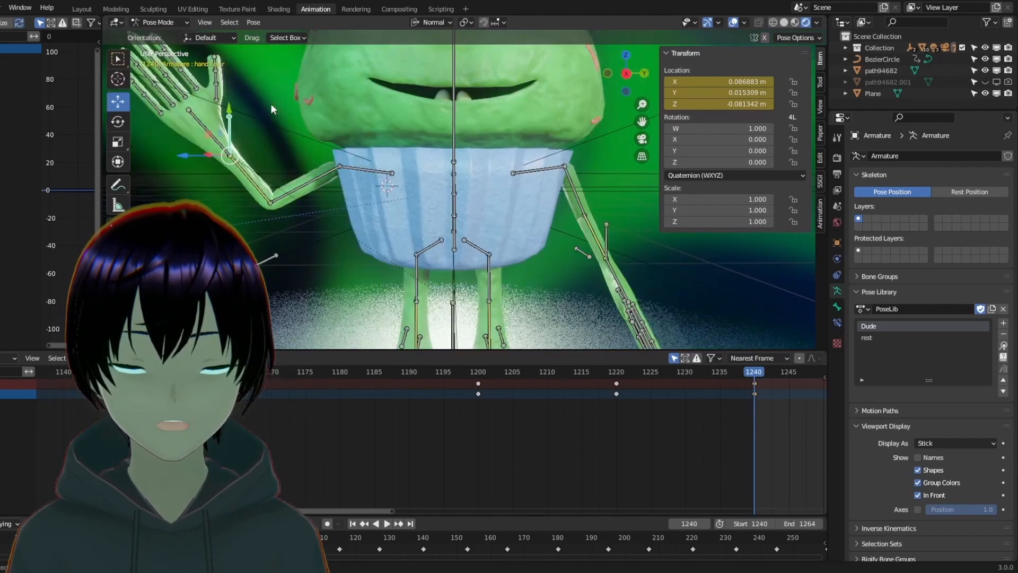
left_click(248, 108)
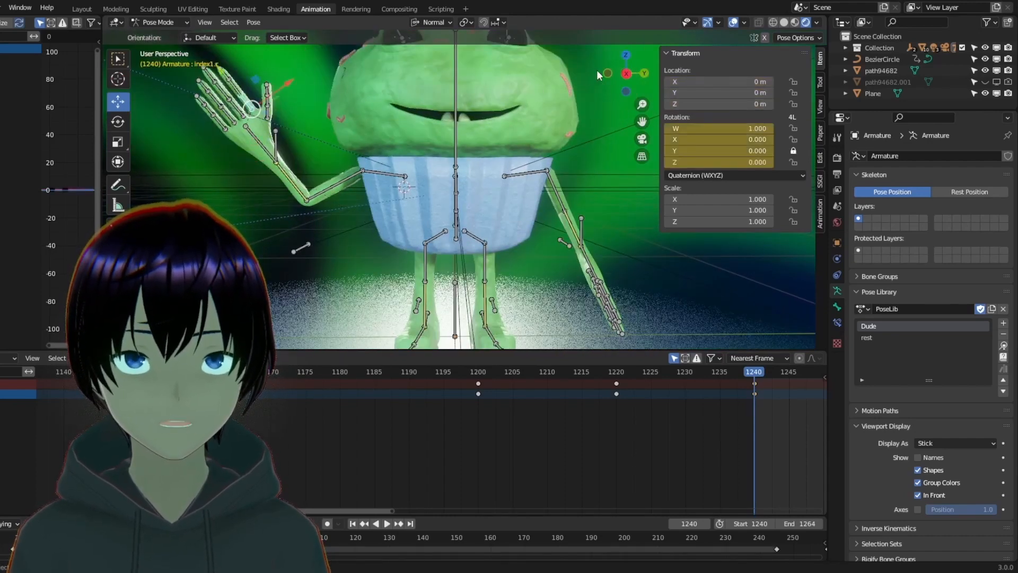
left_click_drag(598, 74, 439, 113)
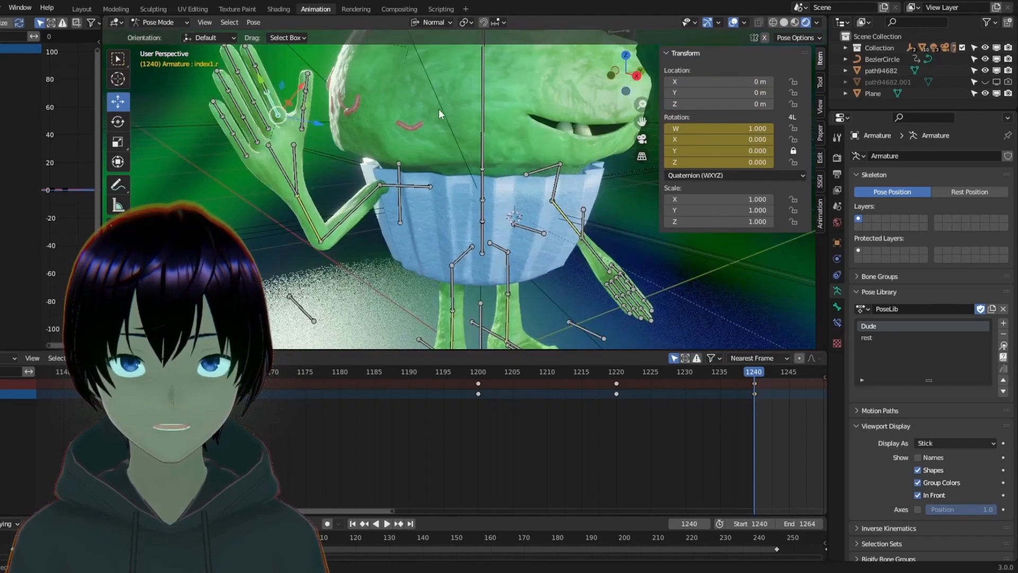
left_click(118, 122)
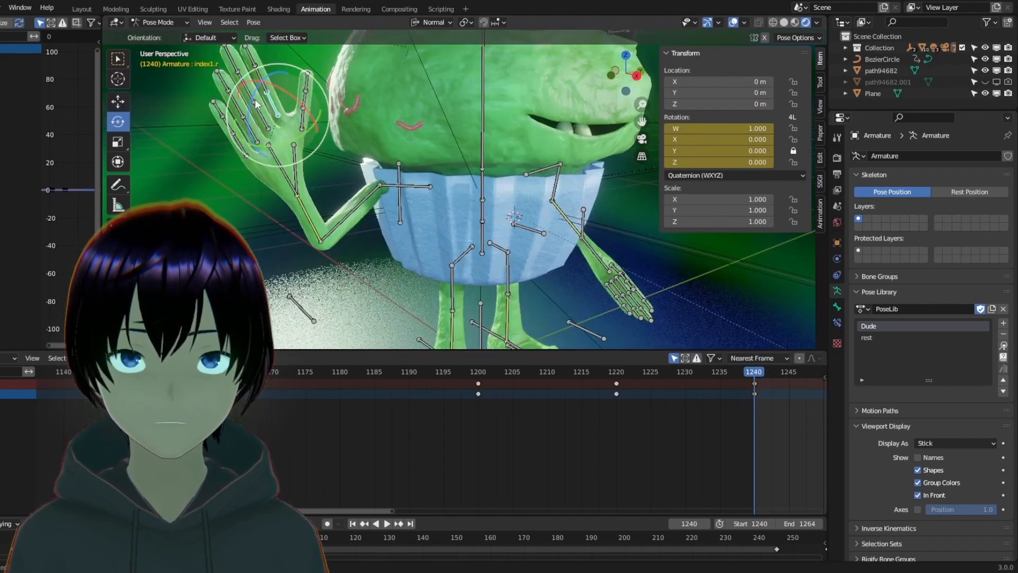
left_click_drag(277, 85, 258, 89)
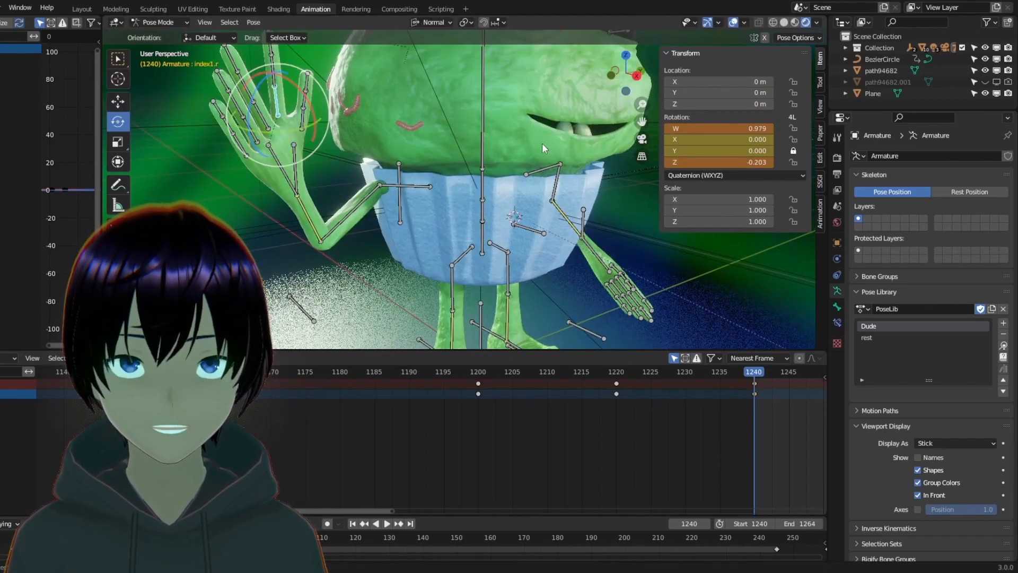
key("i")
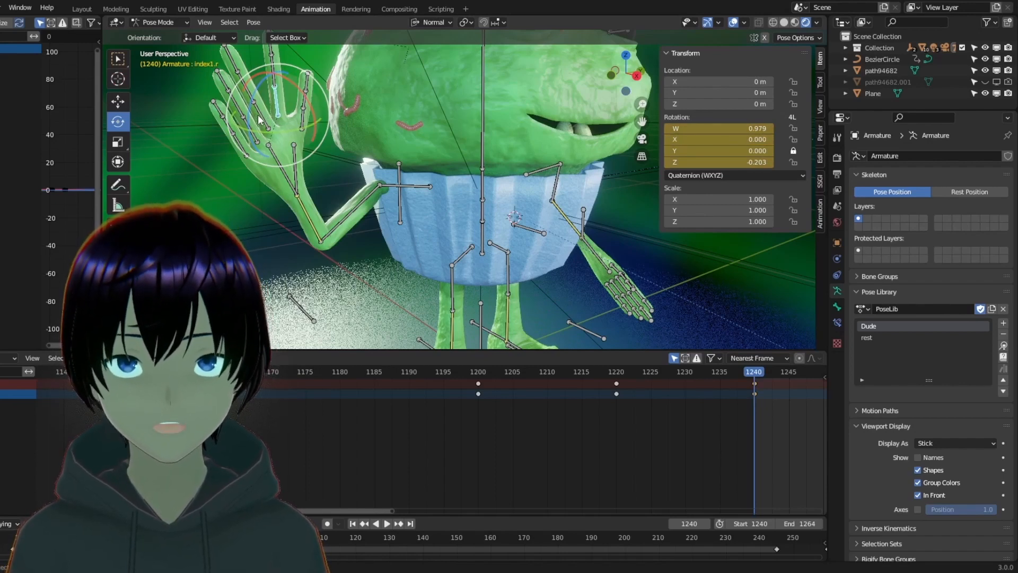
- Rotate the right middle finger's base bone sideways to about Z -0.159 and keyframe it at frame 1240
left_click_drag(631, 62, 622, 63)
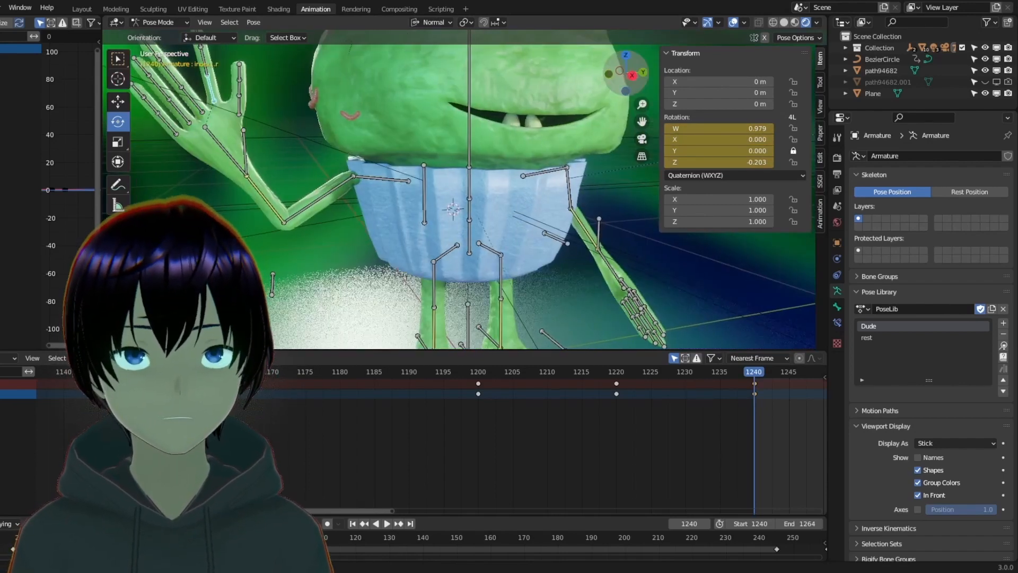
left_click(190, 95)
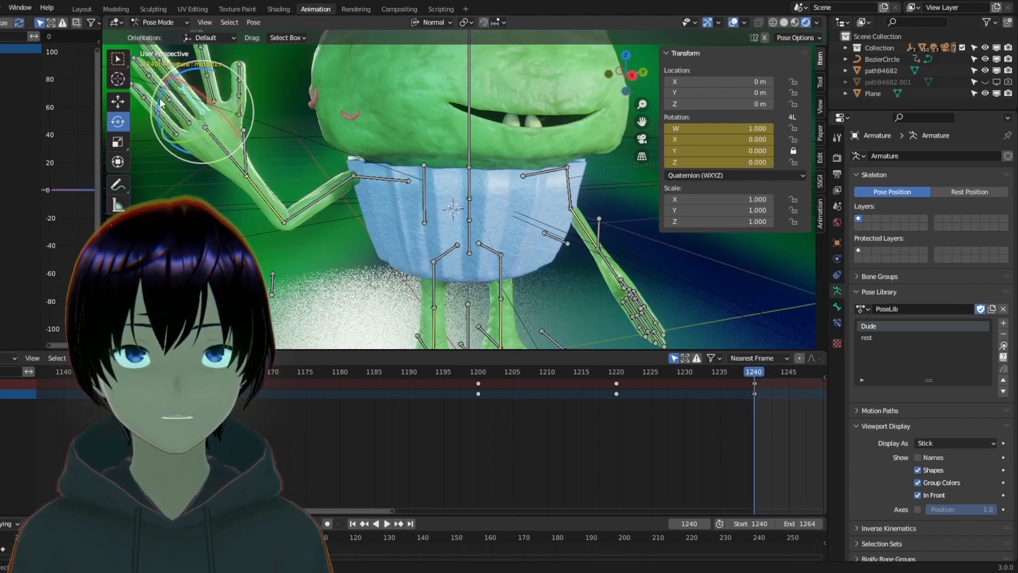
left_click_drag(159, 102, 167, 89)
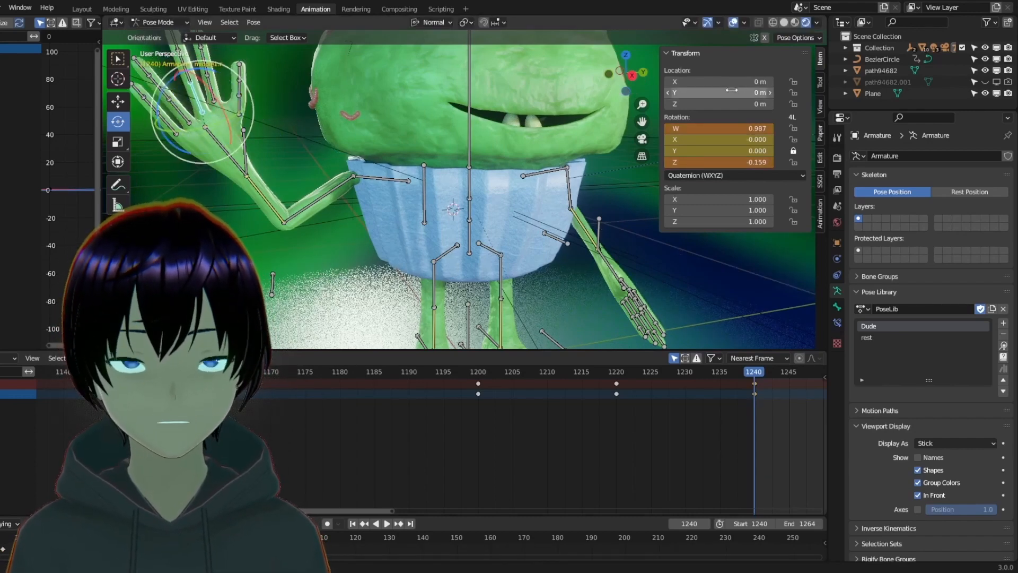
key("i")
- Spread the right pinky's base bone outward to a rotation of about Z 0.136 and keyframe it at frame 1240
scroll(396, 125, "down", 2)
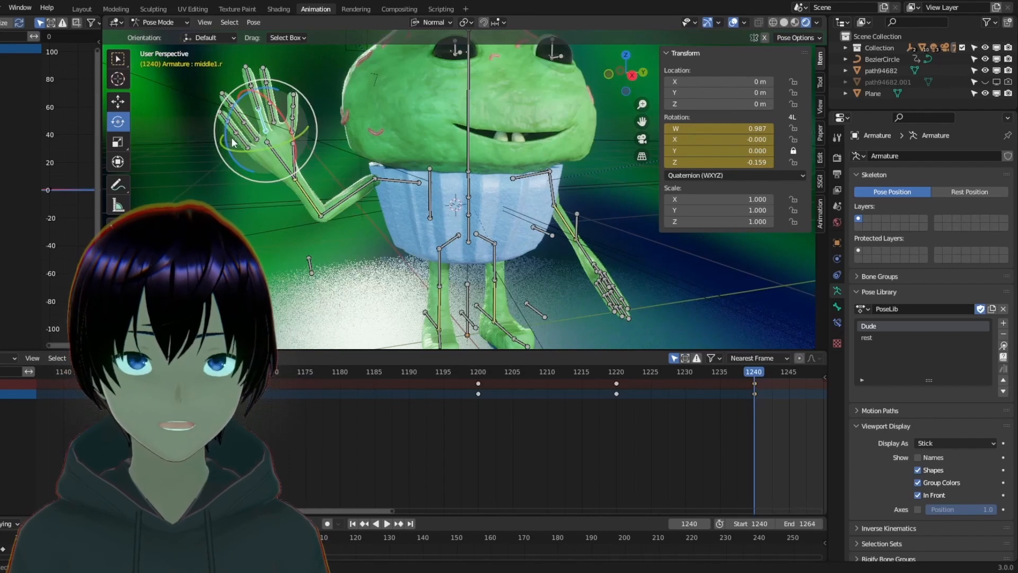
left_click(239, 139)
left_click_drag(221, 123, 207, 128)
key("i")
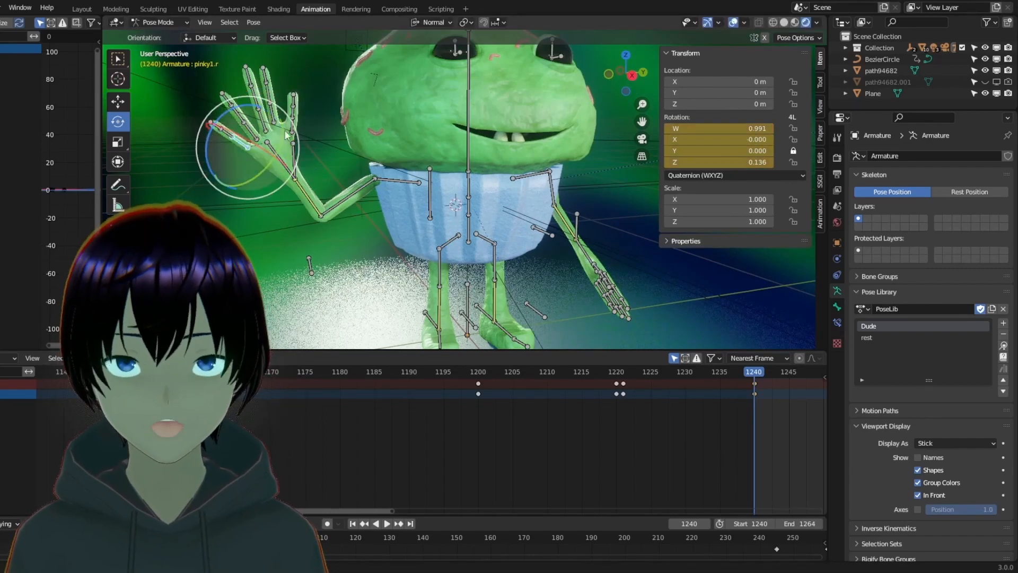
- Spread the right ring finger's base bone outward to a rotation of about Z 0.112 and keyframe it at frame 1240
left_click(252, 136)
left_click_drag(233, 117, 214, 114)
key("i")
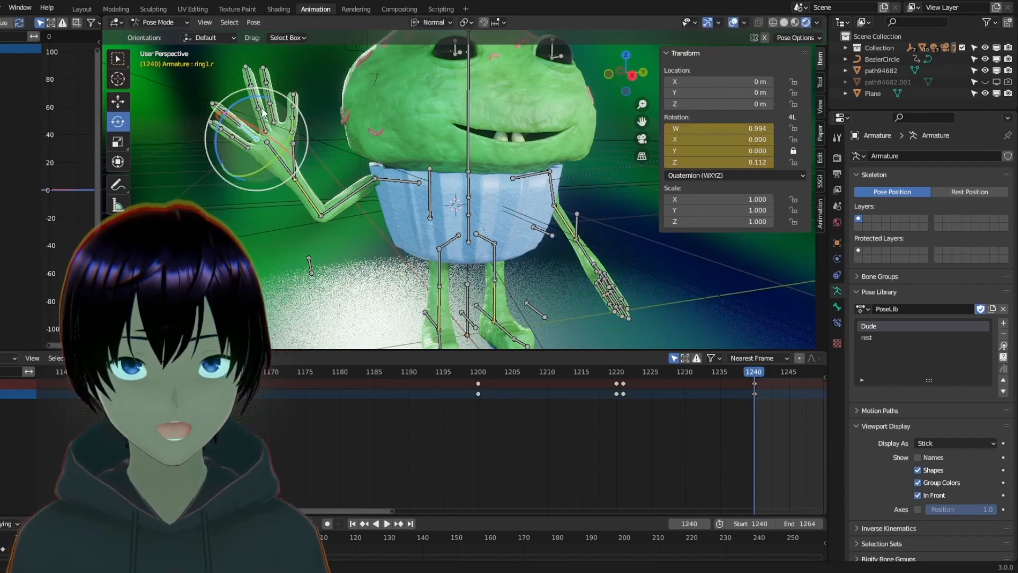
- Rotate the right pinky's base bone about its local X axis to a rotation of about X 0.046
middle_click_drag(259, 109, 384, 125)
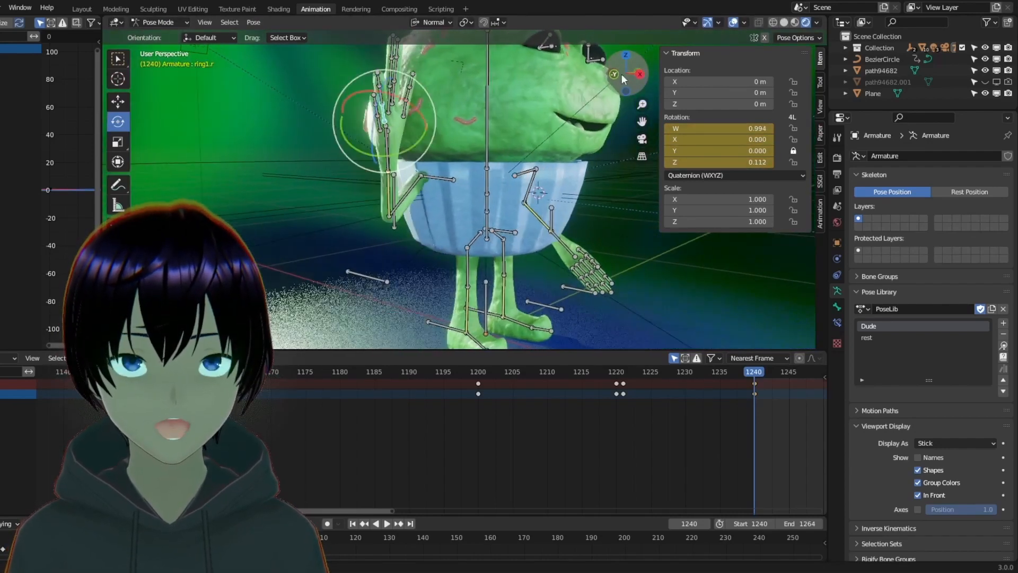
left_click(380, 122)
left_click_drag(399, 109, 407, 114)
- Rotate the right ring finger's base bone to about X 0.048 and keyframe it at frame 1240
left_click_drag(648, 79, 623, 80)
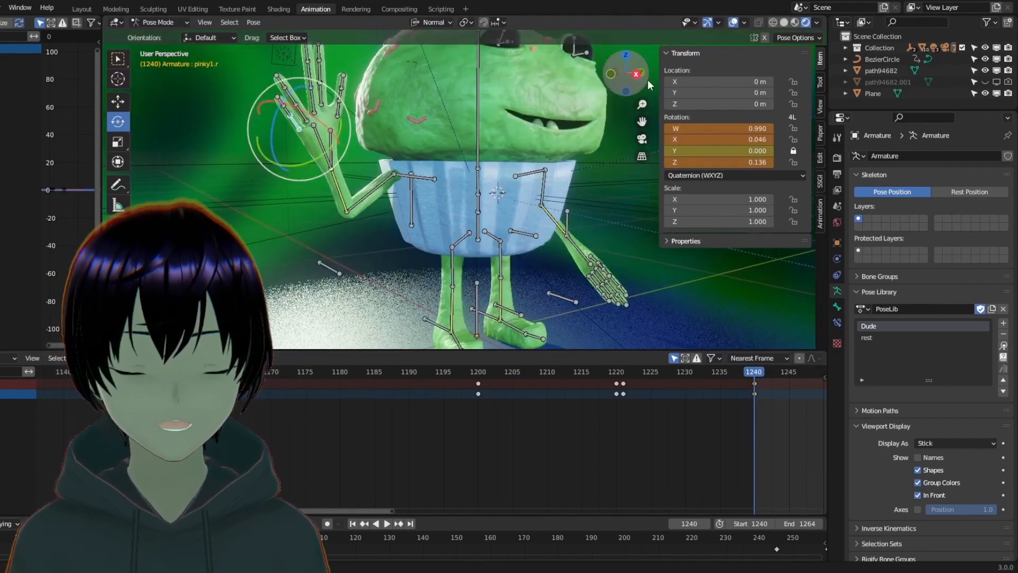
left_click(304, 118)
left_click_drag(340, 119, 354, 126)
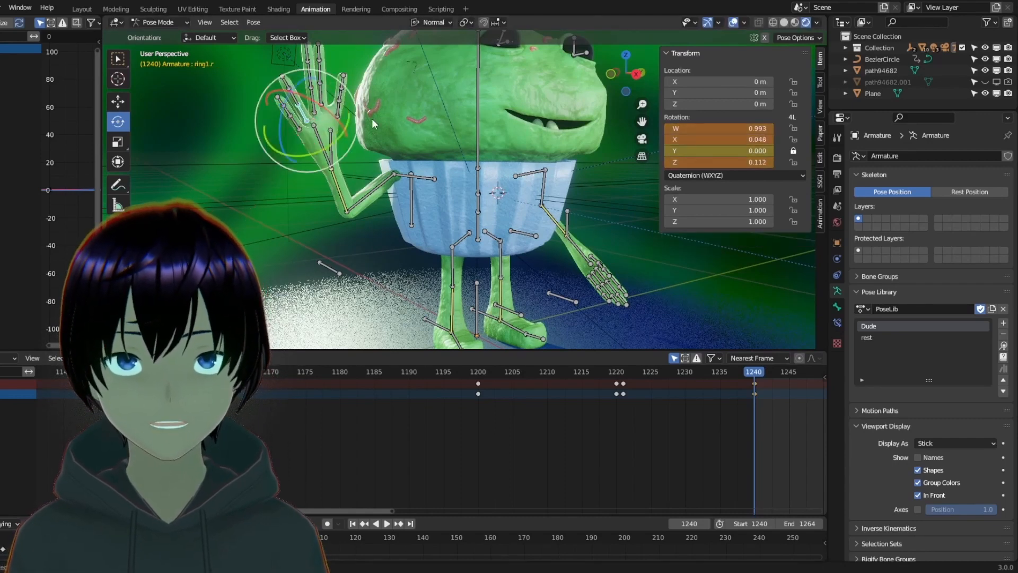
key("i")
- Rotate the right middle finger's base bone to about X 0.043, keyframe it, and rotate the index finger's base bone about the same axis
left_click(313, 99)
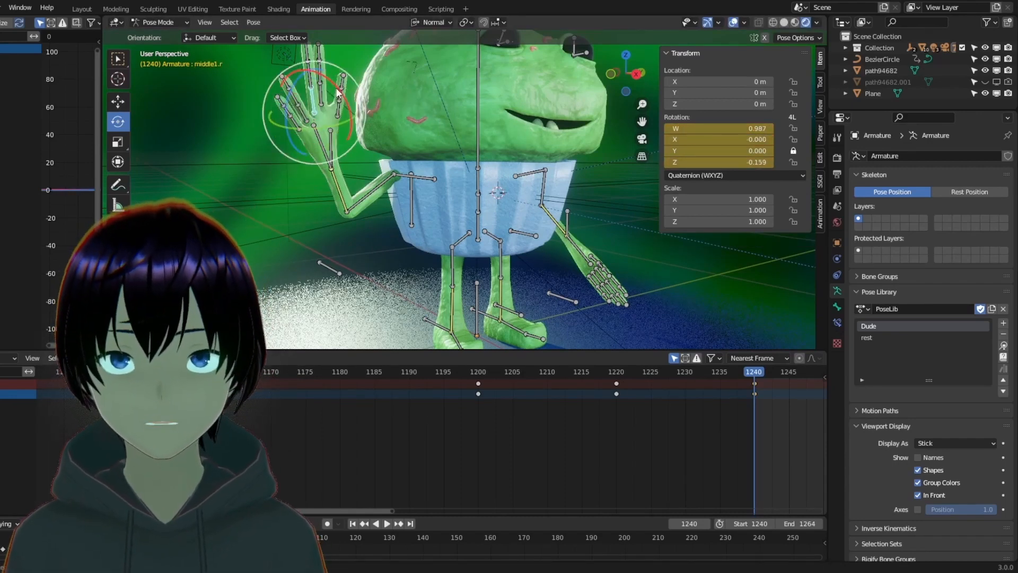
left_click_drag(338, 83, 345, 92)
key("i")
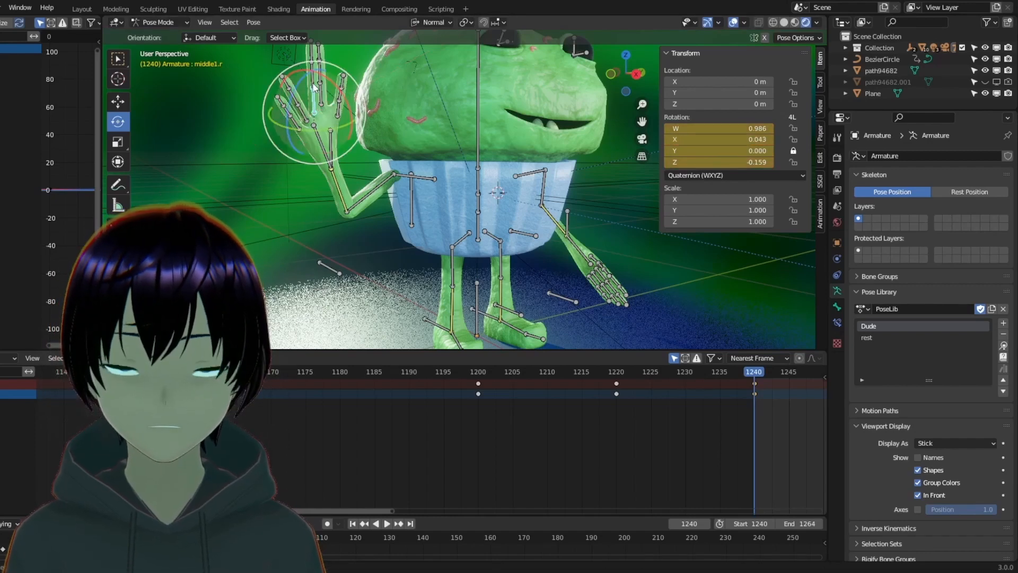
left_click(321, 91)
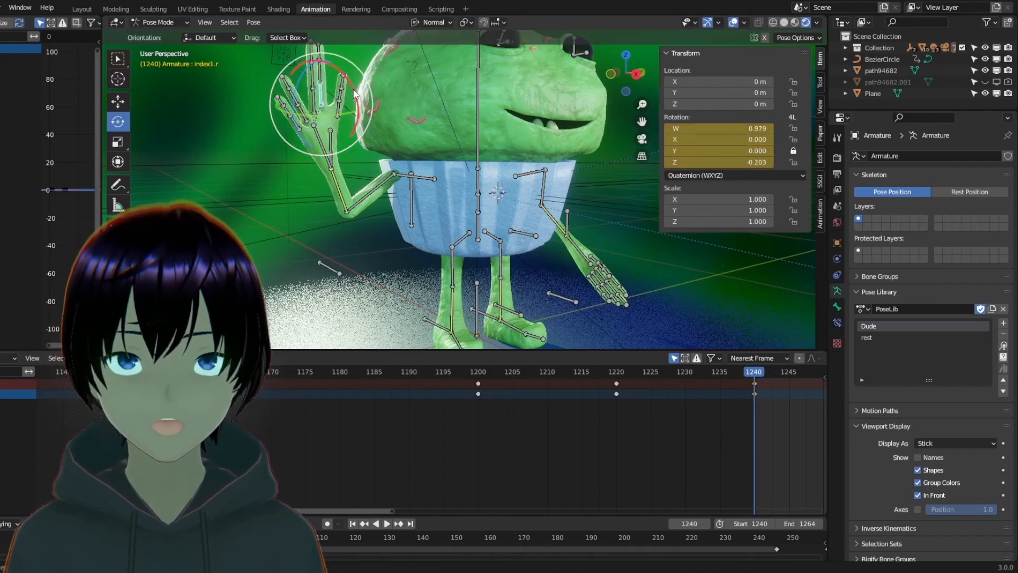
left_click_drag(357, 108, 360, 97)
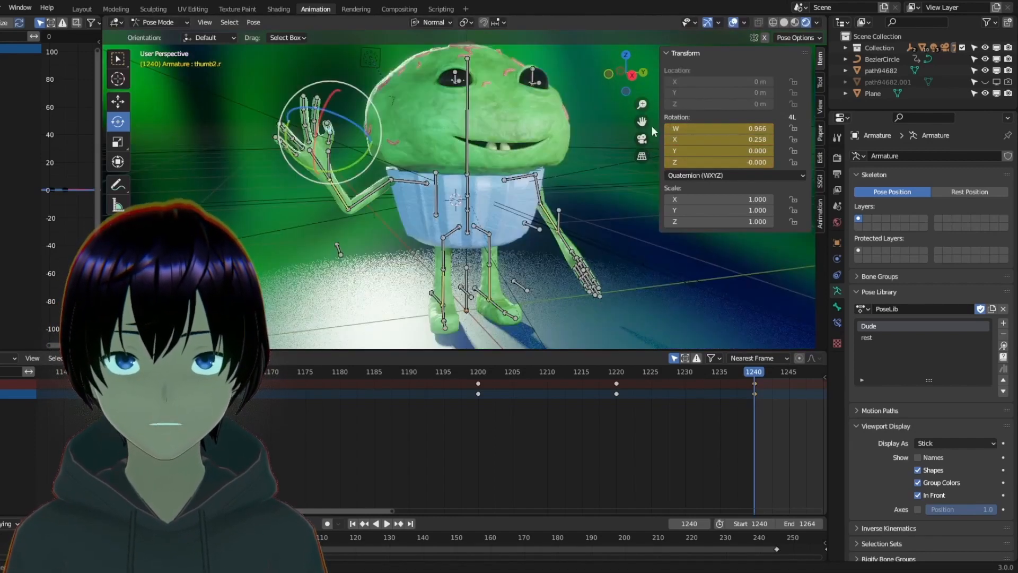
- Rotate the right thumb's second bone to about X 0.156 and twist the right hand bone slightly, checking through the camera
key("KP_0")
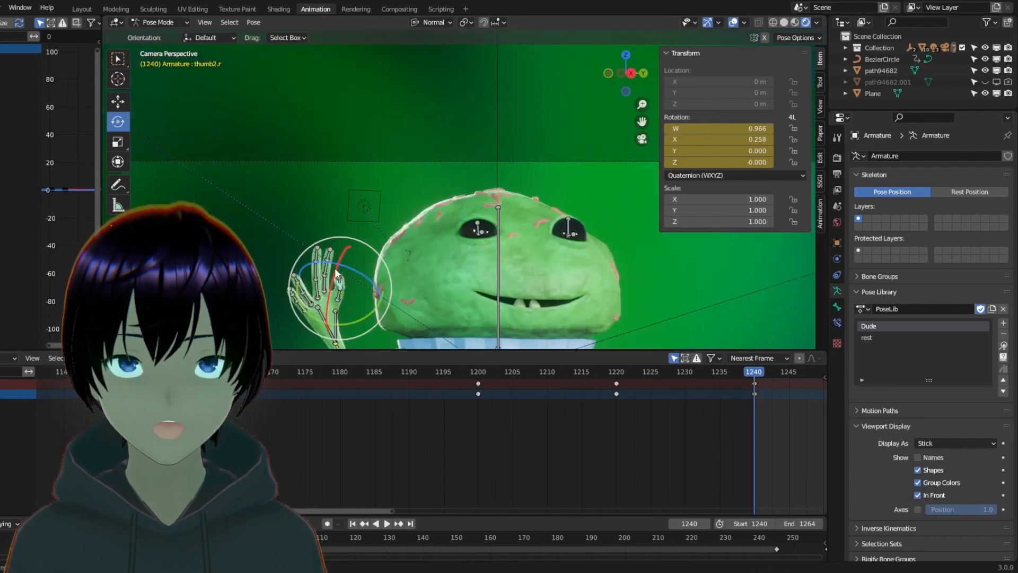
left_click_drag(351, 248, 366, 255)
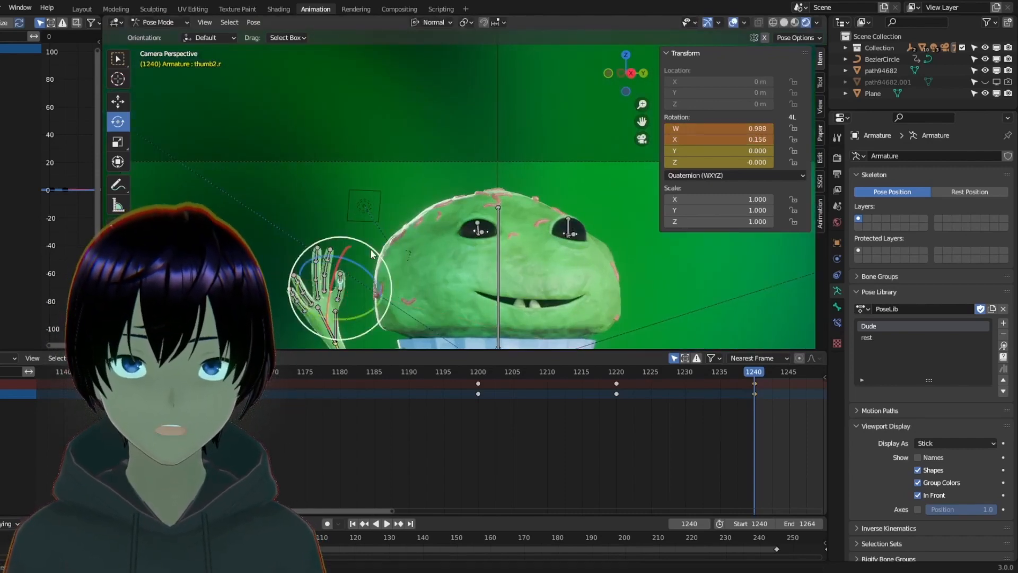
left_click(320, 317)
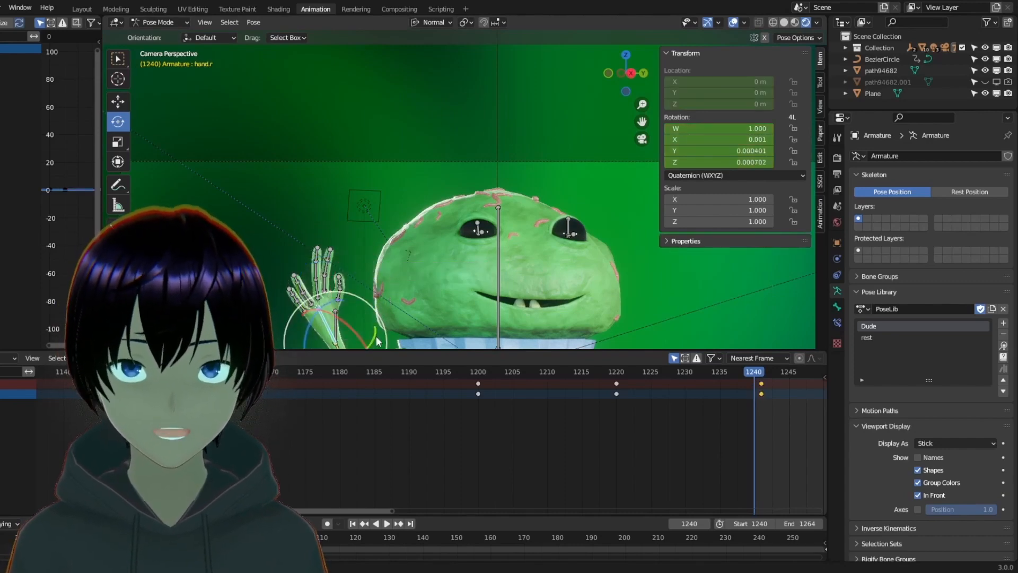
left_click_drag(374, 336, 362, 348)
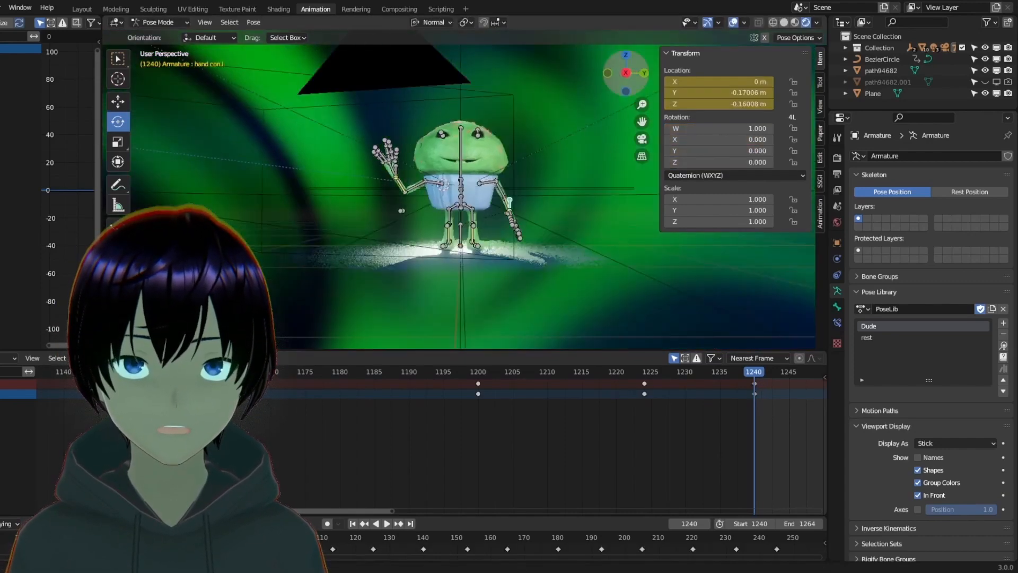
- Raise the left hand control bone to about Y 0.017 m so the left arm bends upward
left_click_drag(626, 74, 606, 126)
scroll(589, 165, "up", 4)
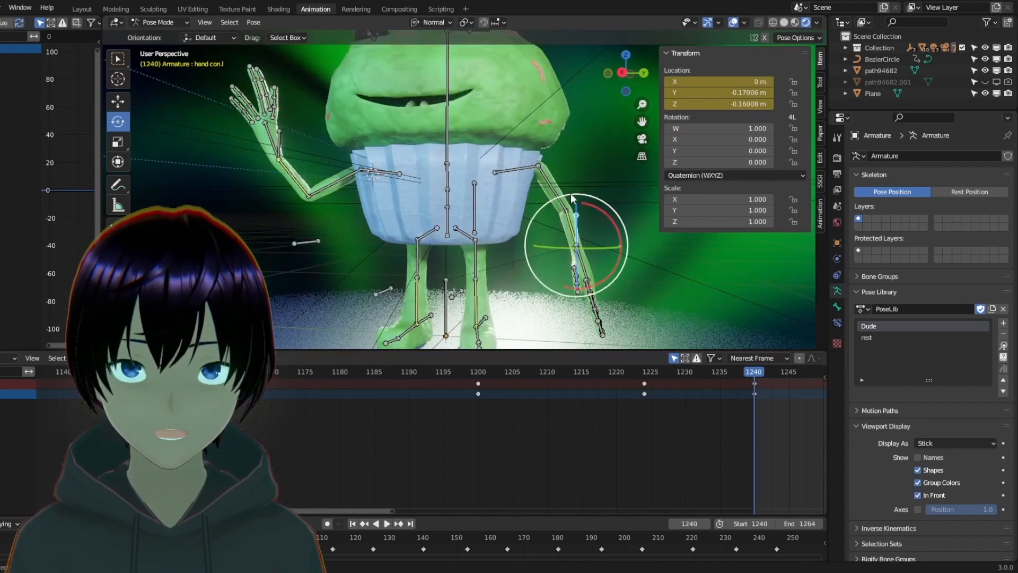
left_click(118, 101)
left_click_drag(608, 72, 547, 77)
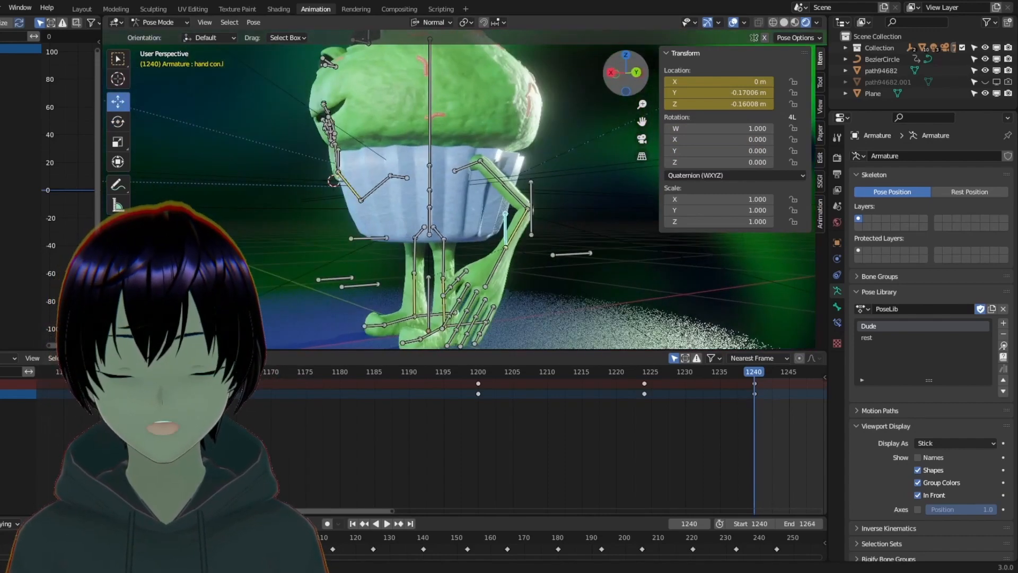
left_click_drag(506, 209, 495, 99)
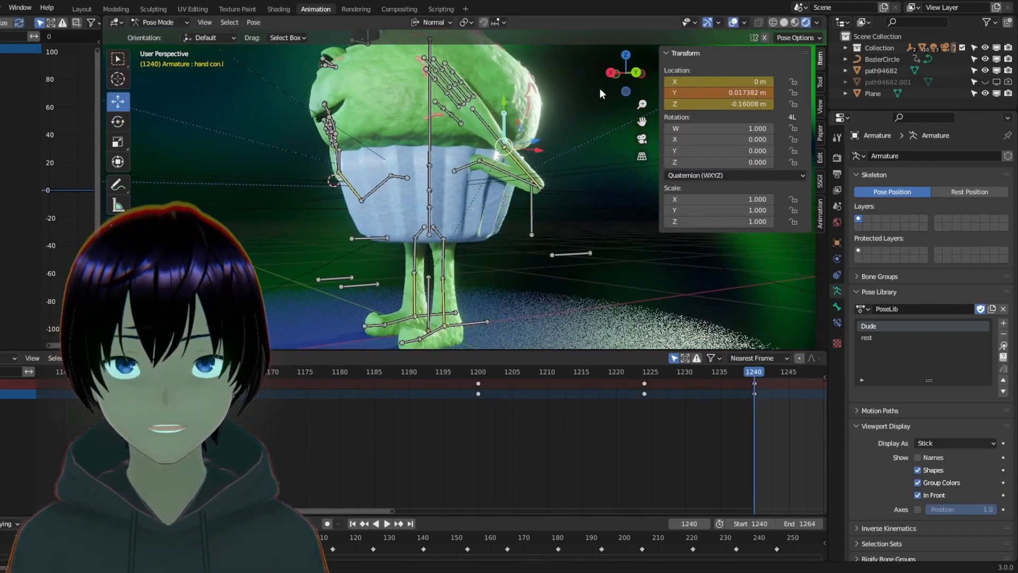
- Move the left hand control bone to about Z -0.078 m and keyframe it at frame 1240
left_click(613, 73)
left_click_drag(617, 162, 655, 160)
scroll(636, 122, "down", 1)
left_click_drag(631, 75, 513, 75)
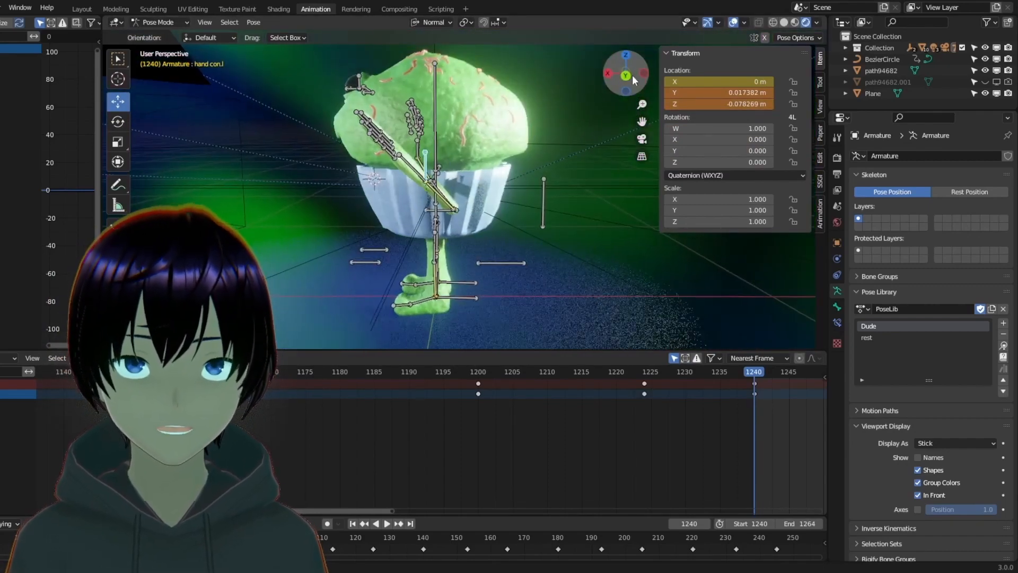
scroll(577, 174, "up", 2)
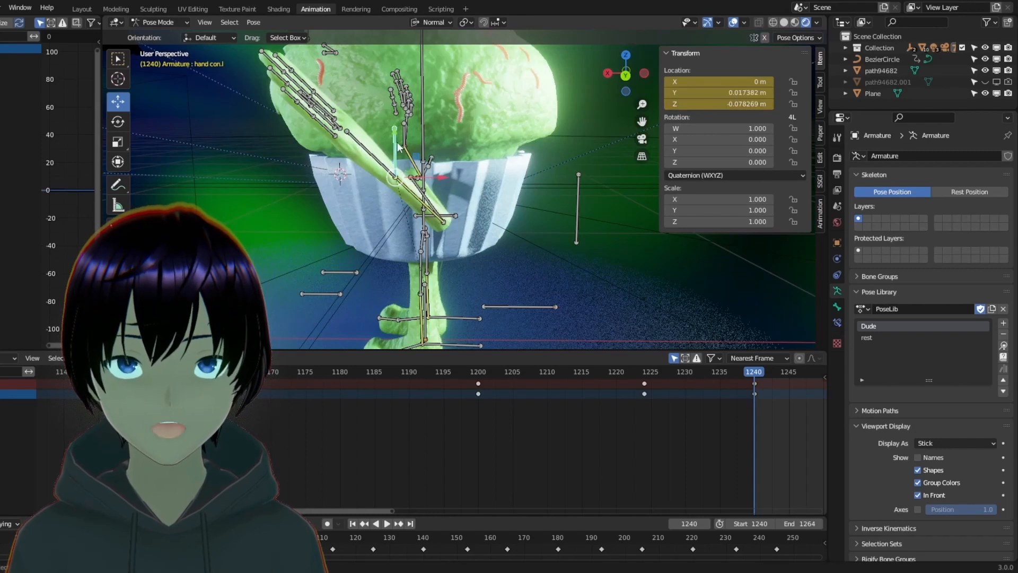
- Rotate the left hand bone to about X 0.370 to bring the palm upright and keyframe it at frame 1240
left_click(364, 151)
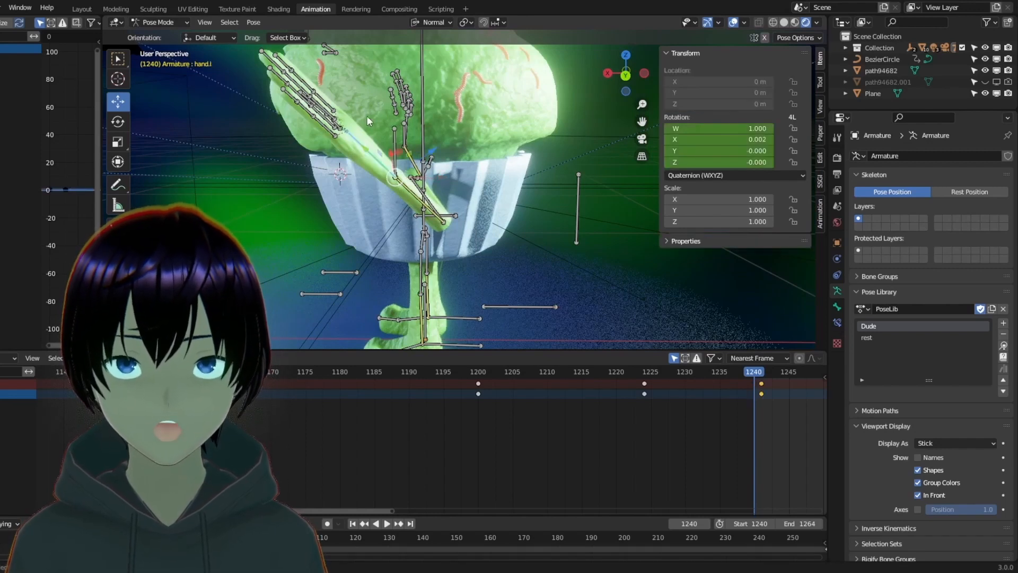
left_click(117, 120)
left_click_drag(386, 145, 415, 142)
key("i")
- Twist the left hand bone to about Y -0.293, keyframe it at frame 1240, and rotate the left thumb bone slightly
key("KP_0")
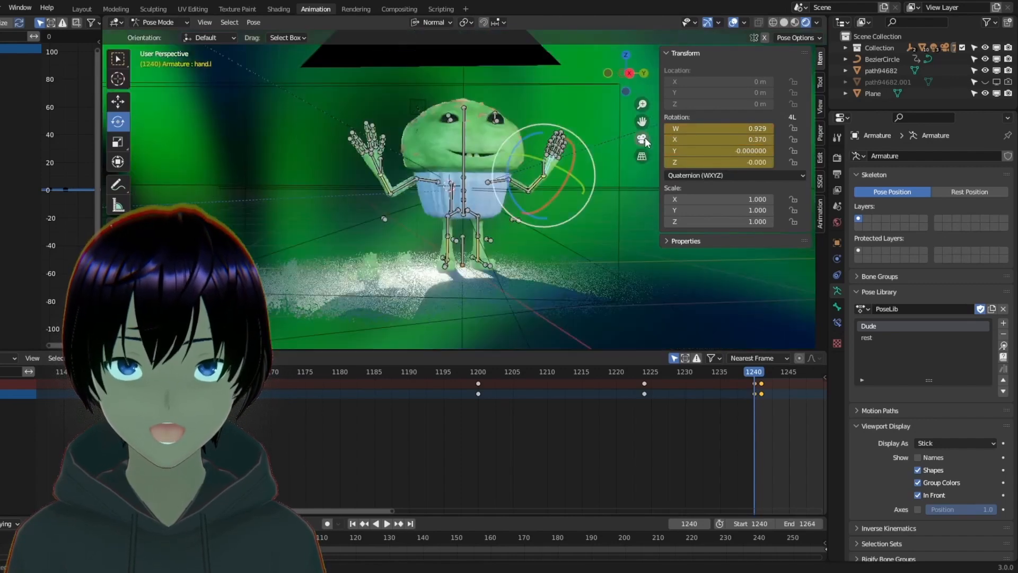
scroll(645, 138, "up", 5)
left_click_drag(583, 154, 568, 148)
key("i")
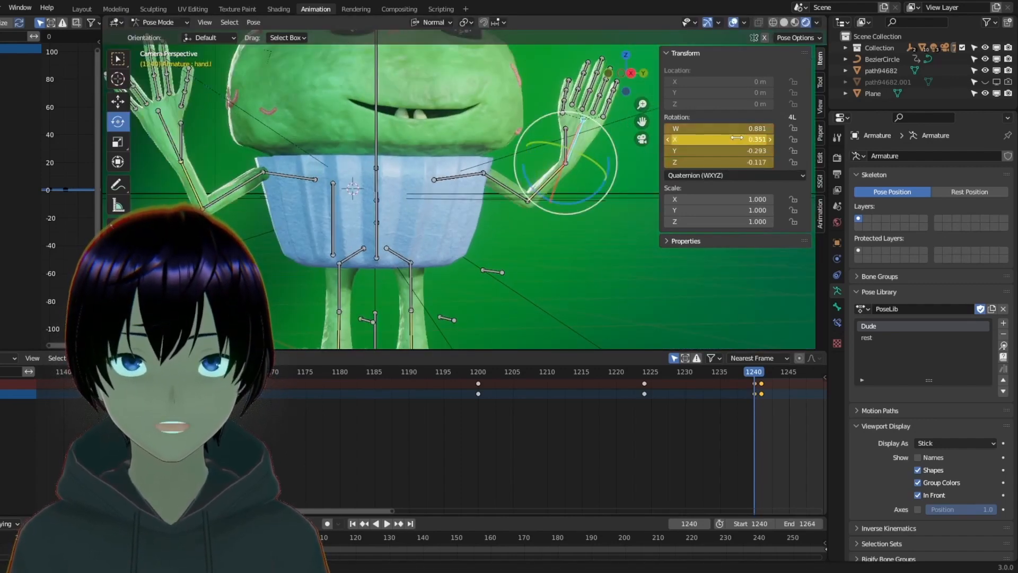
left_click(566, 105)
left_click_drag(527, 126, 533, 142)
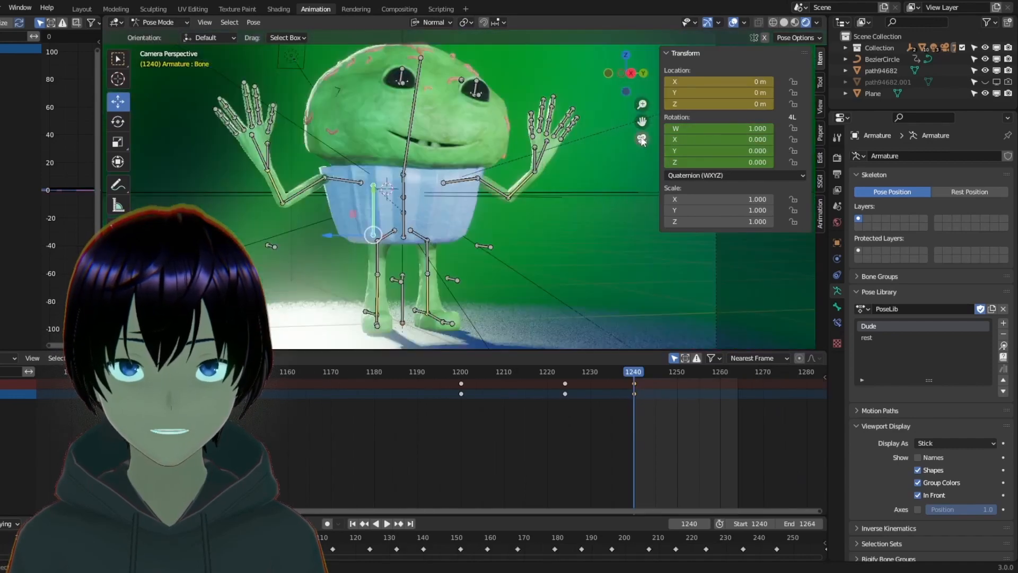
- Lower the body control bone to about Y -0.032 m, and rotate the left foot bone to about X 0.221 with a keyframe at 1240
left_click_drag(374, 198, 369, 208)
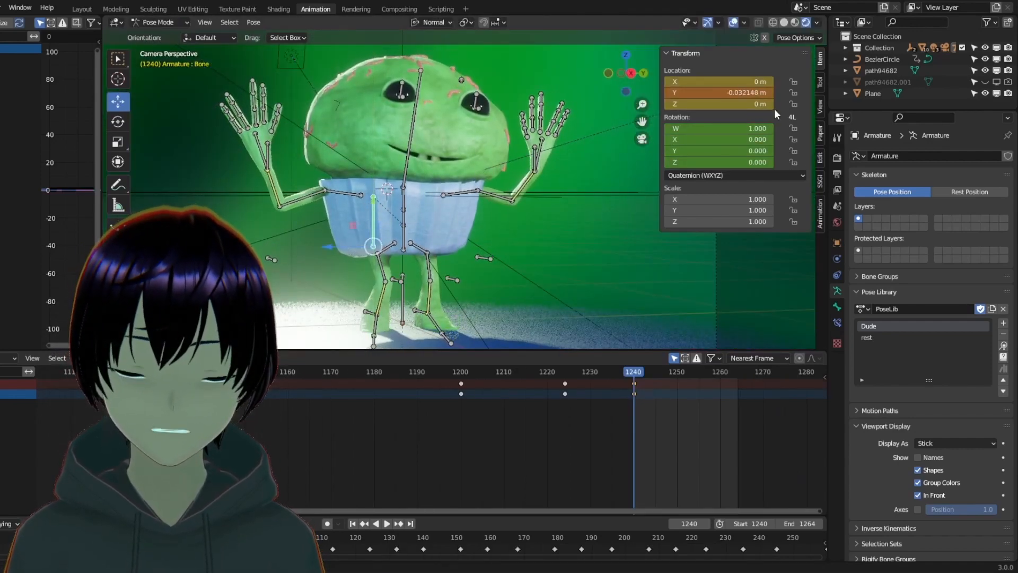
left_click(434, 325)
left_click(119, 122)
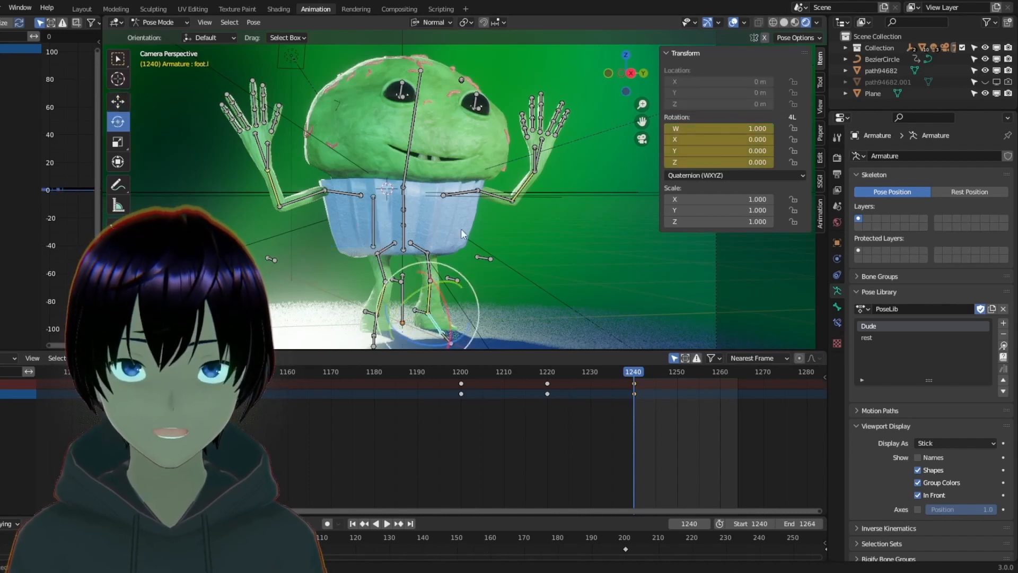
left_click_drag(445, 298, 434, 272)
key("i")
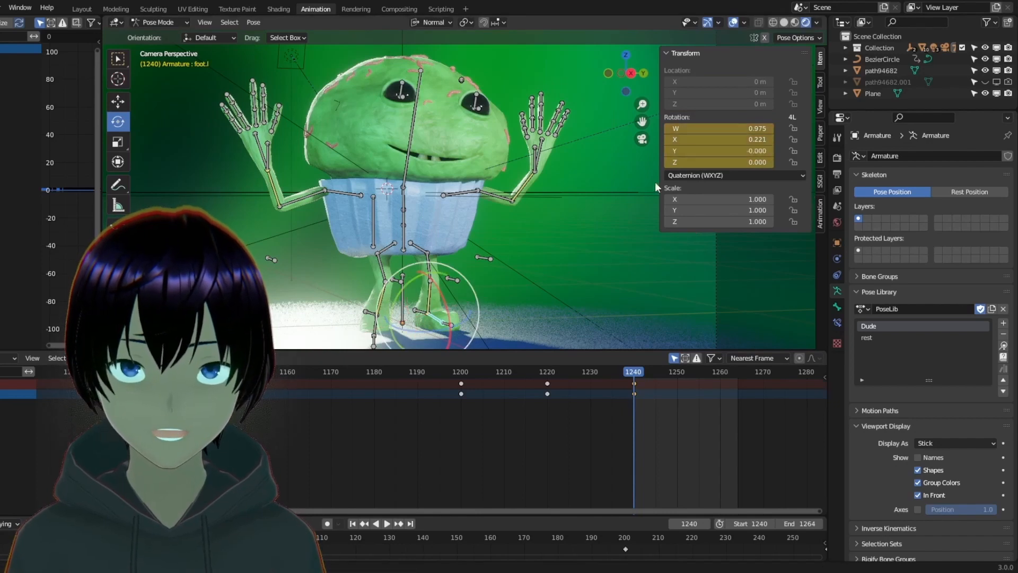
- Rotate the right foot bone to about X 0.255 to lay it on the ground and keyframe it at frame 1240
left_click(378, 339)
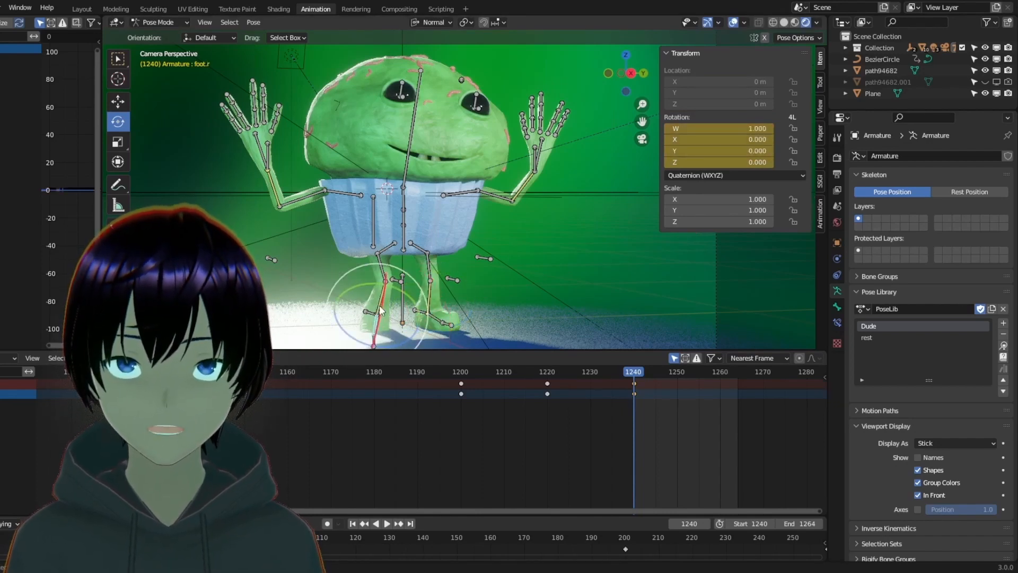
mouse_move(380, 310)
left_mouse_down()
mouse_move(381, 337)
mouse_move(383, 325)
left_mouse_up()
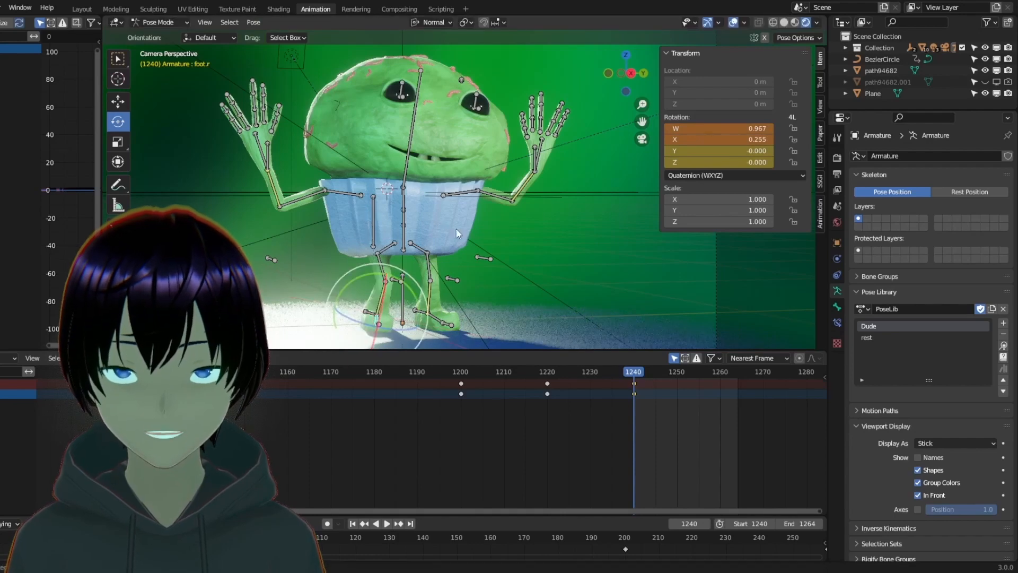
key("i")
left_click(751, 124)
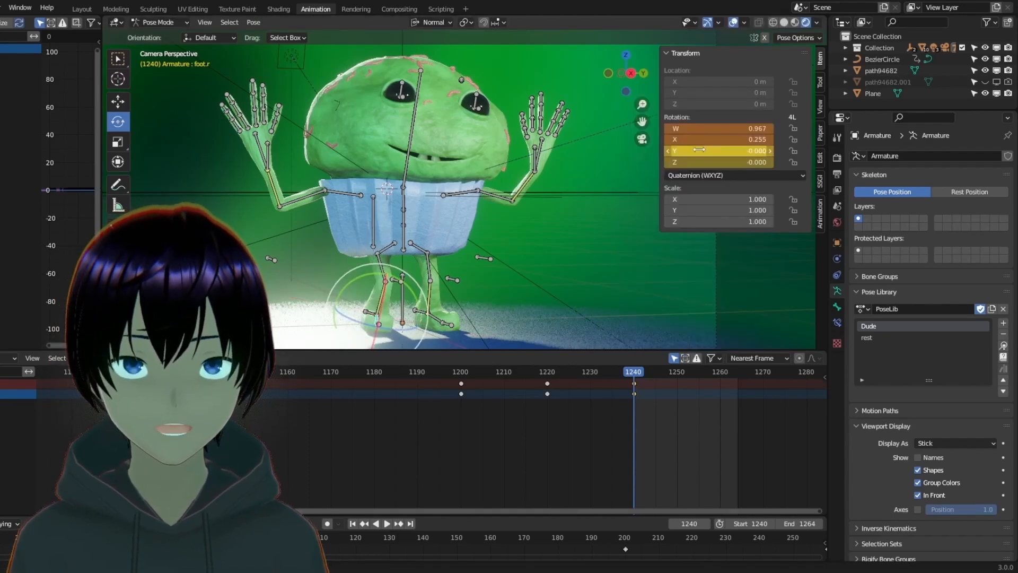
- Delete the left eye bone's three selected blink keyframes starting at frame 1240
left_click_drag(633, 84, 504, 103)
left_click(504, 103)
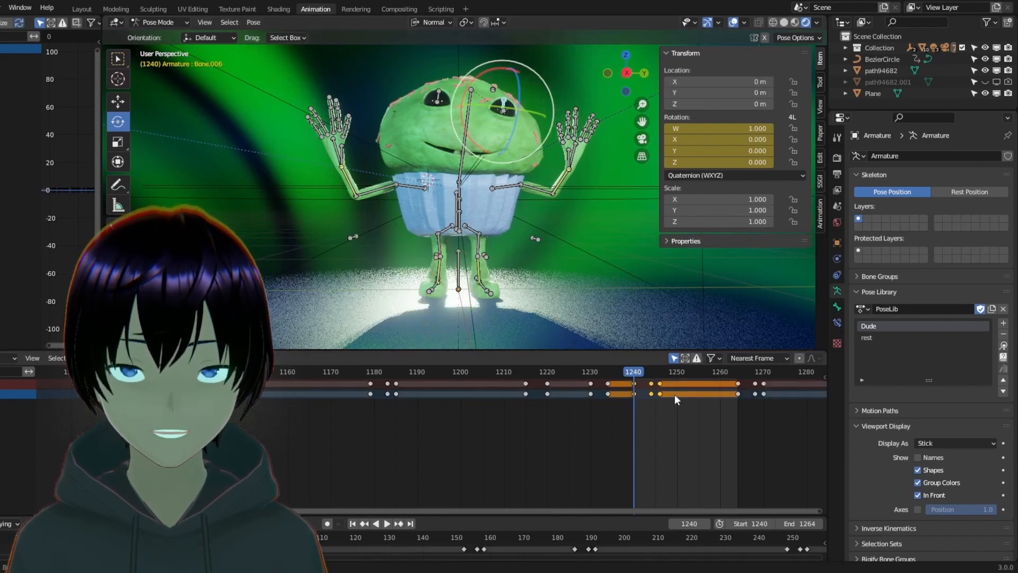
key("x")
left_click(618, 380)
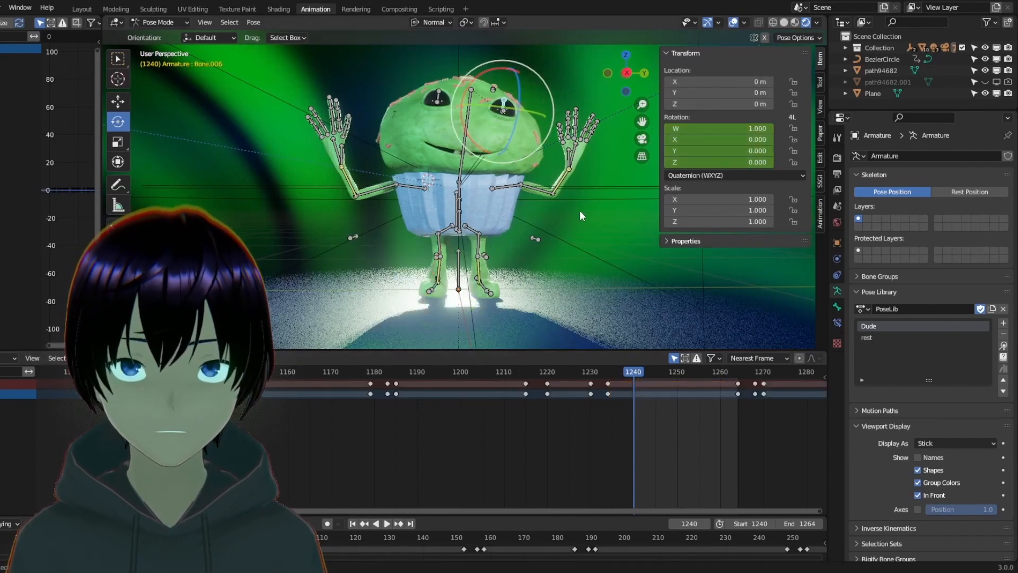
- Duplicate the right eye bone's three blink keyframes from around frame 1220 and place them at about 1237, 1240 and 1244
left_click(438, 101)
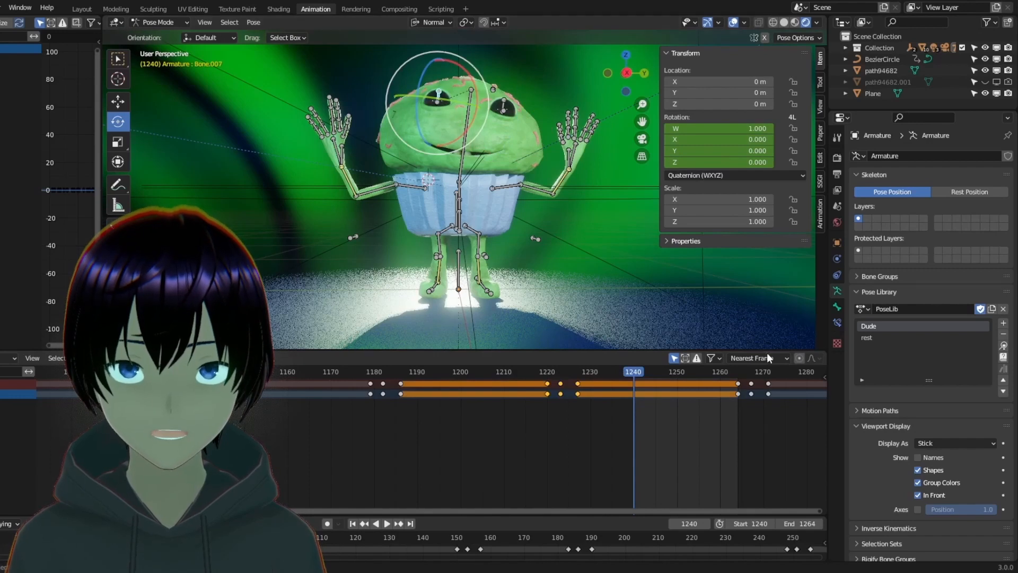
left_click(722, 375, "ctrl")
key("shift+d")
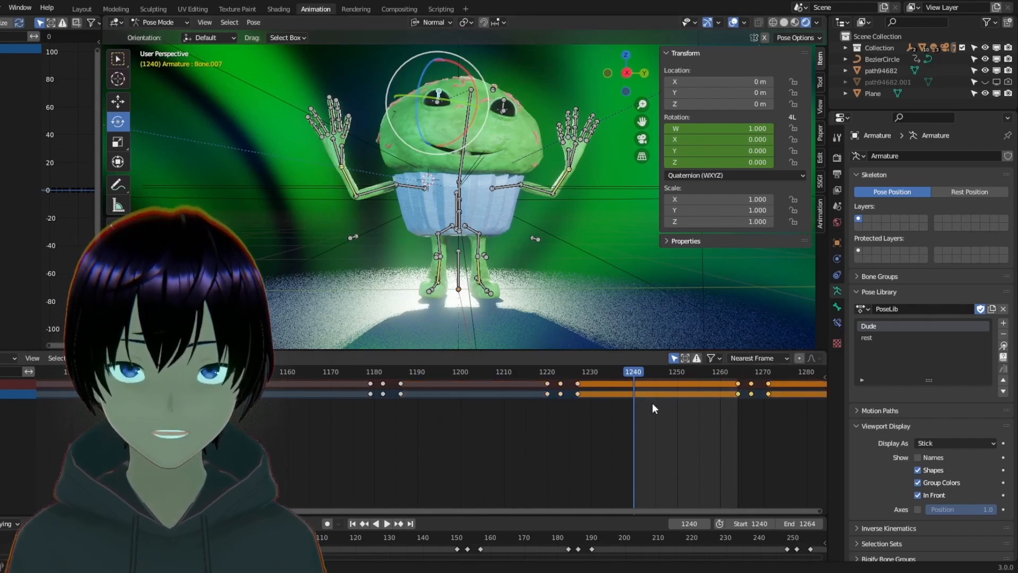
left_click_drag(626, 383, 624, 381)
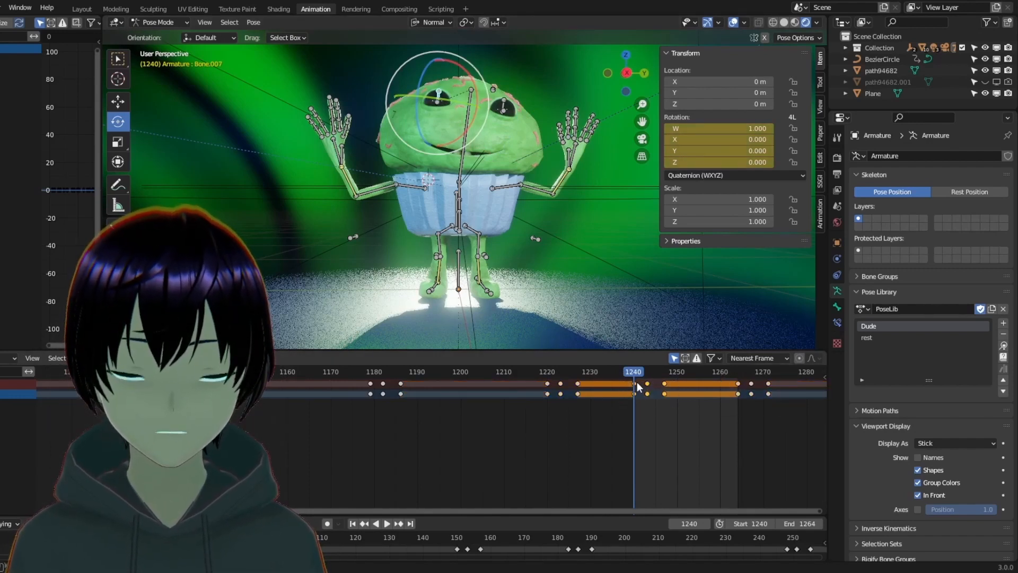
key("g")
left_click(637, 390)
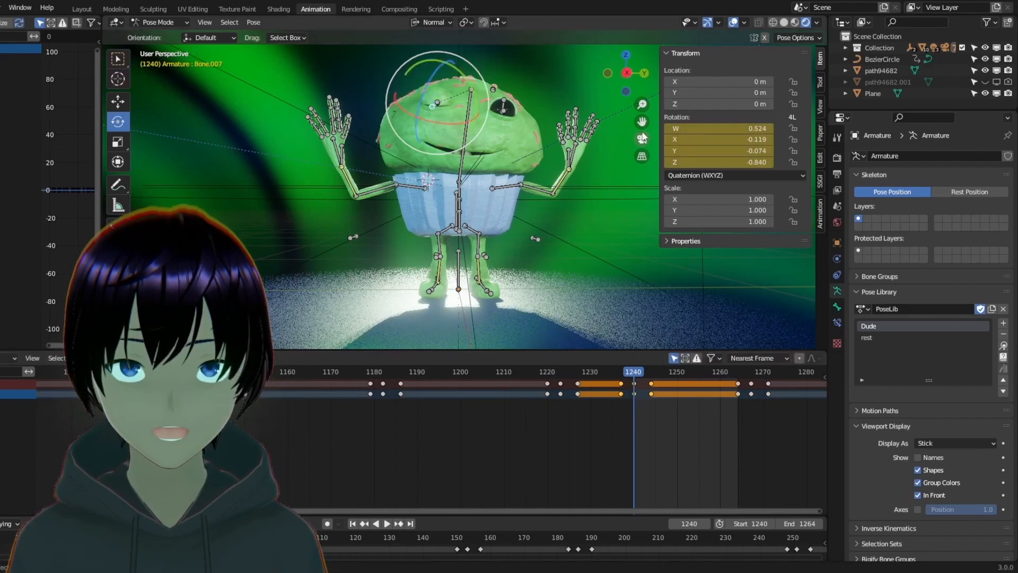
- From the camera view, rotate the head bone to about X 0.042, Y -0.009, Z -0.054 and keyframe it at frame 1240
left_click(643, 139)
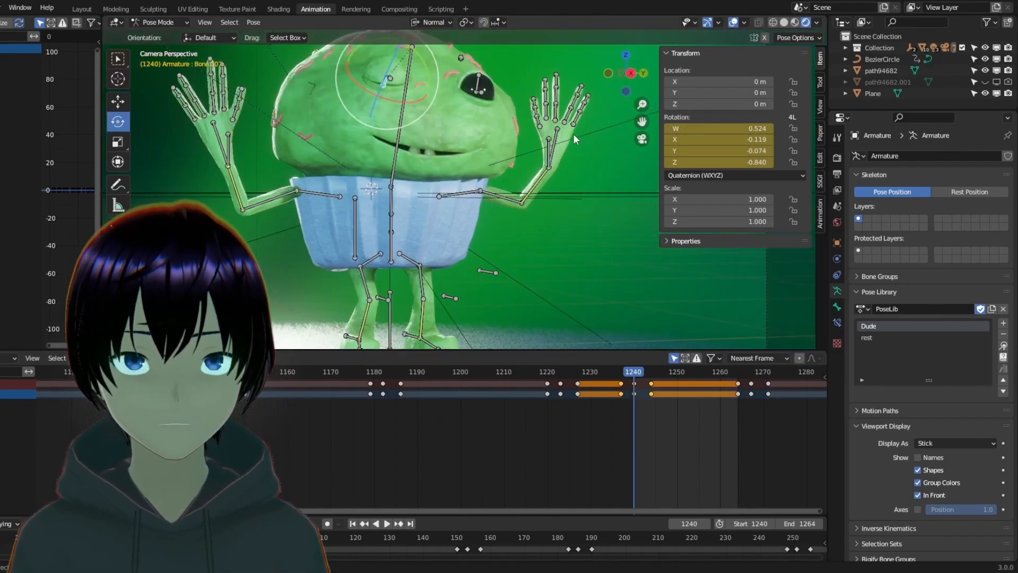
left_click(400, 123)
left_click_drag(379, 147, 366, 146)
key("i")
scroll(588, 155, "down", 1)
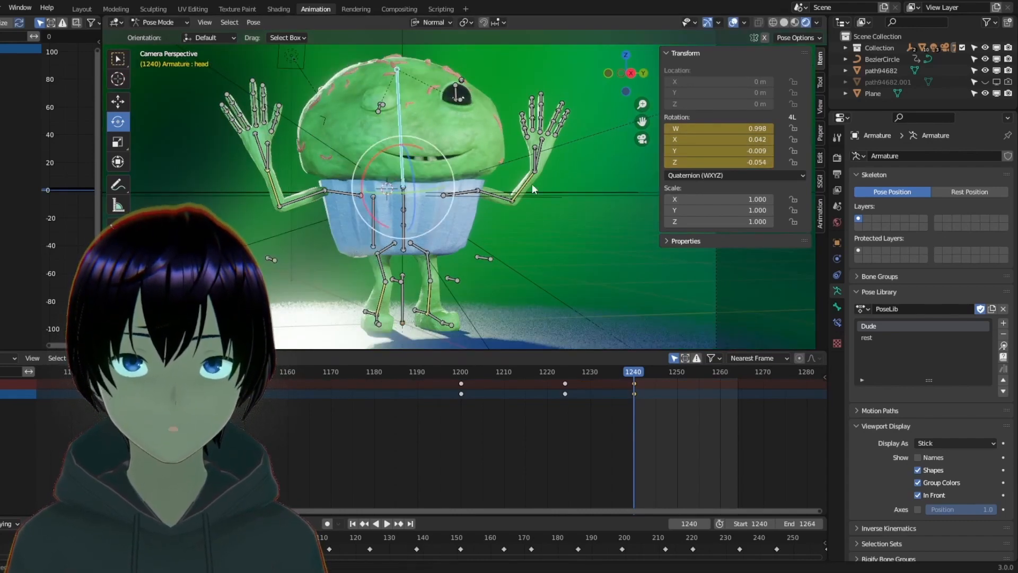
- Select all the armature's bones and store the current pose in the pose library as a new pose named hay Bro
left_click(230, 23)
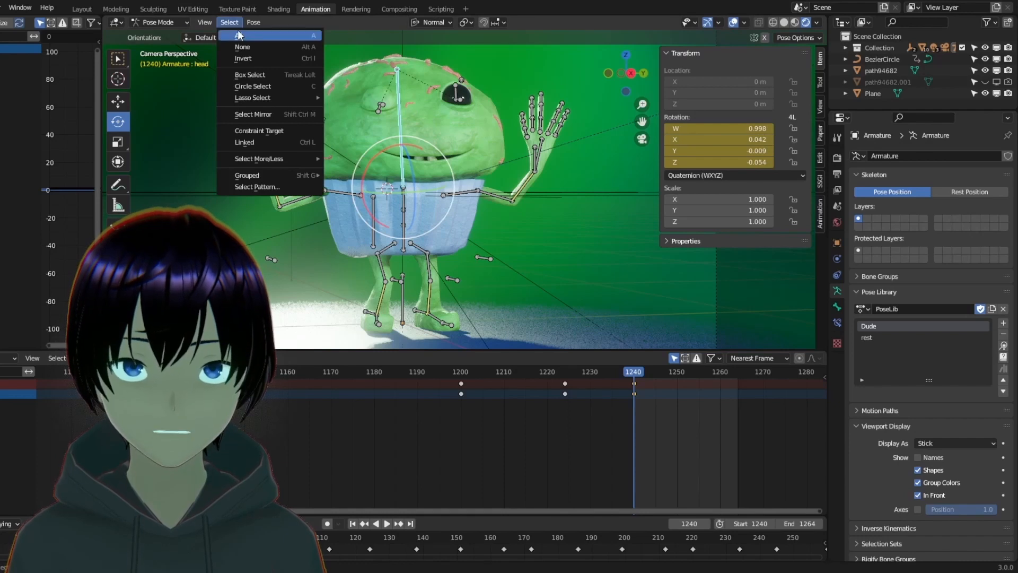
left_click(239, 36)
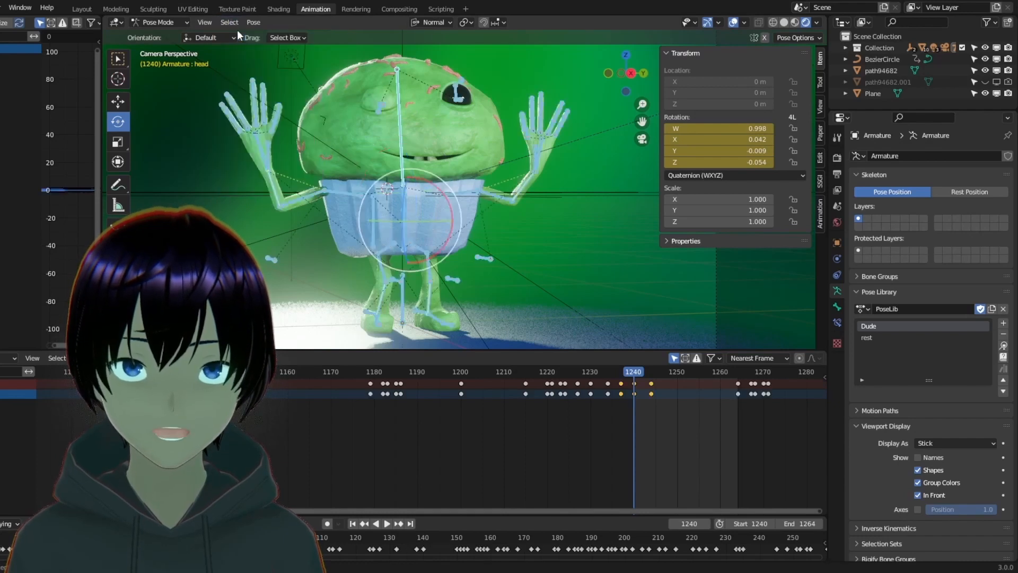
left_click(1003, 324)
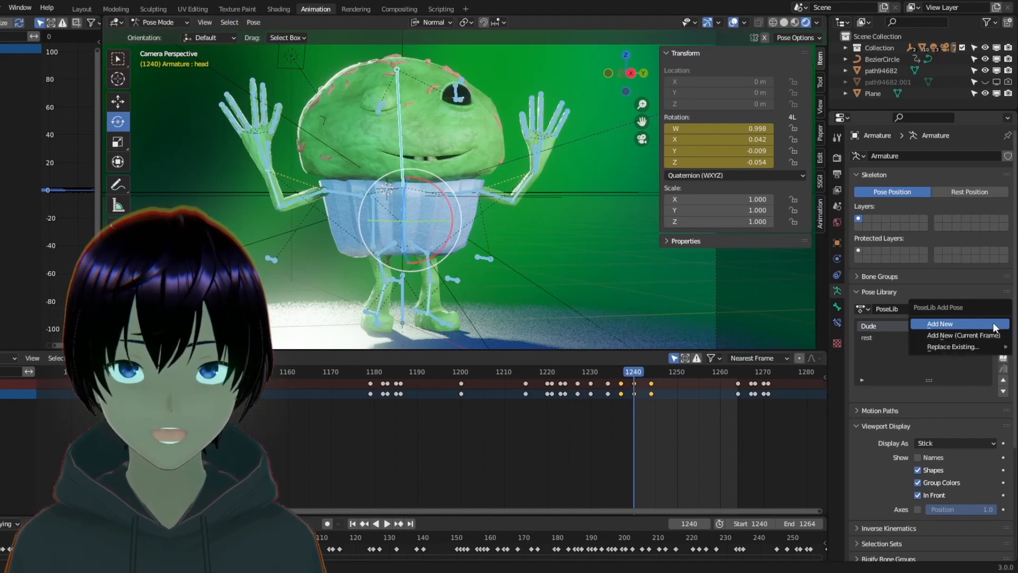
left_click(994, 324)
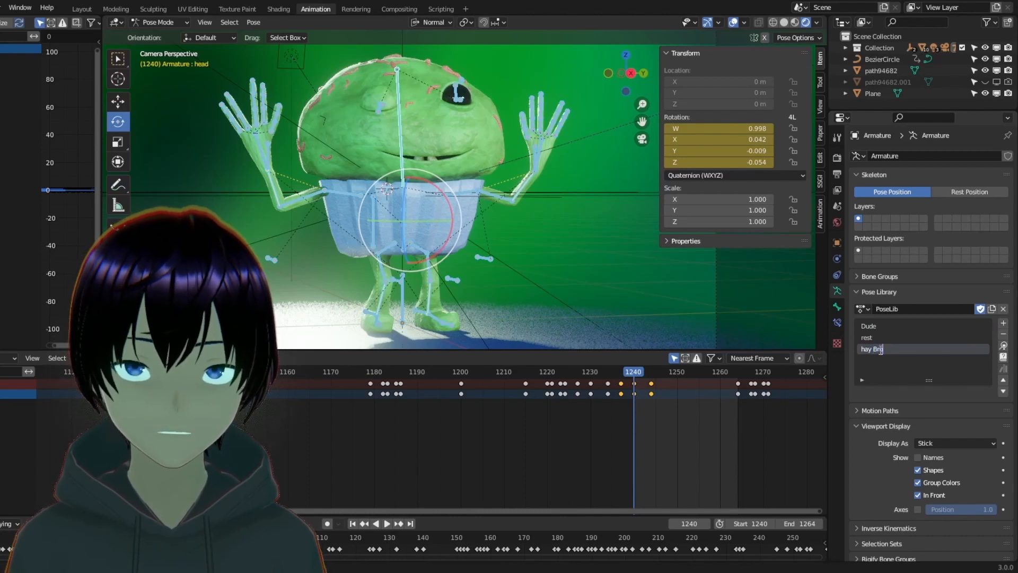
left_click(1003, 323)
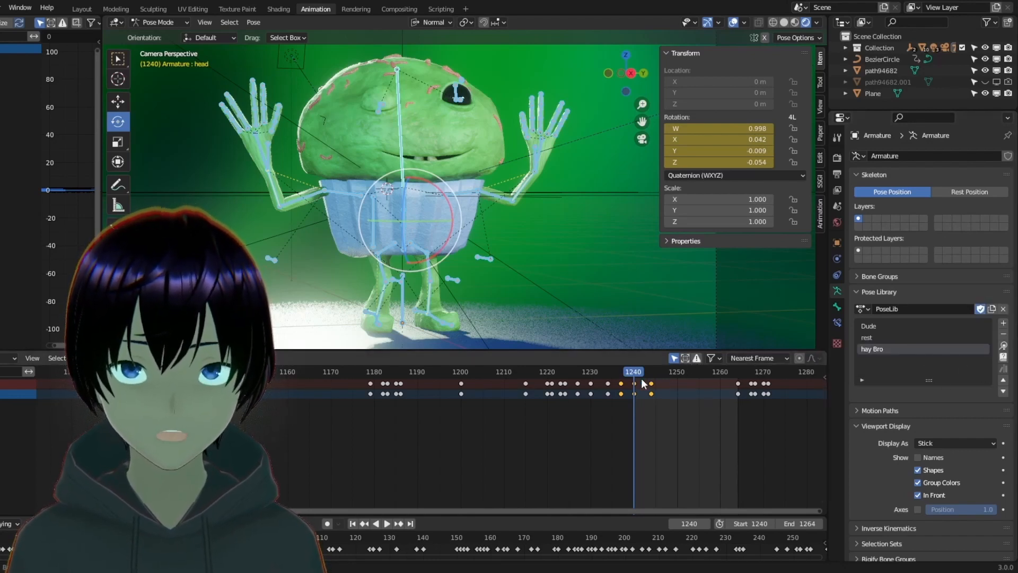
- Test the pose library by applying the rest pose to the character and reapplying the hay Bro pose
left_click(955, 335)
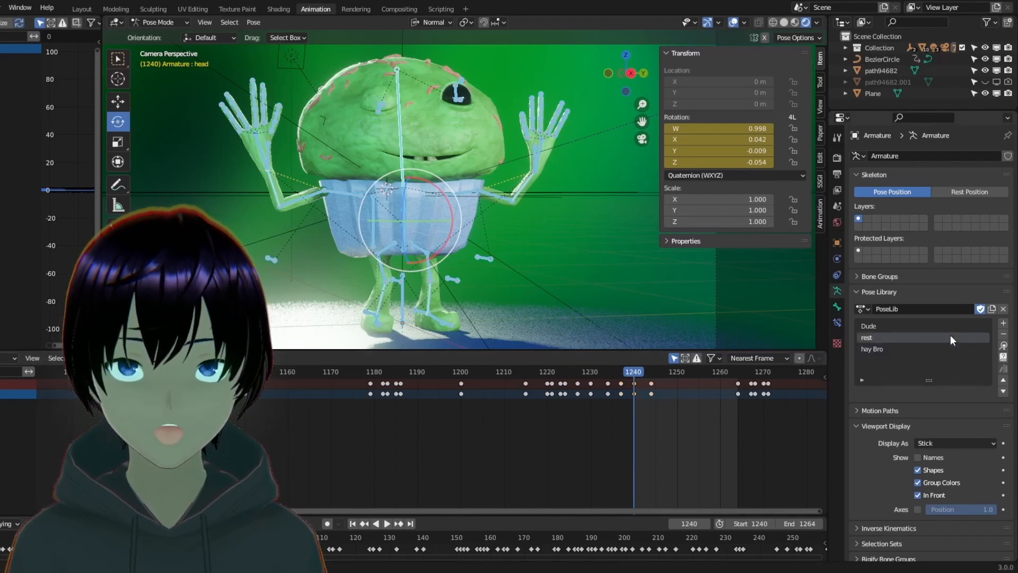
left_click(1003, 346)
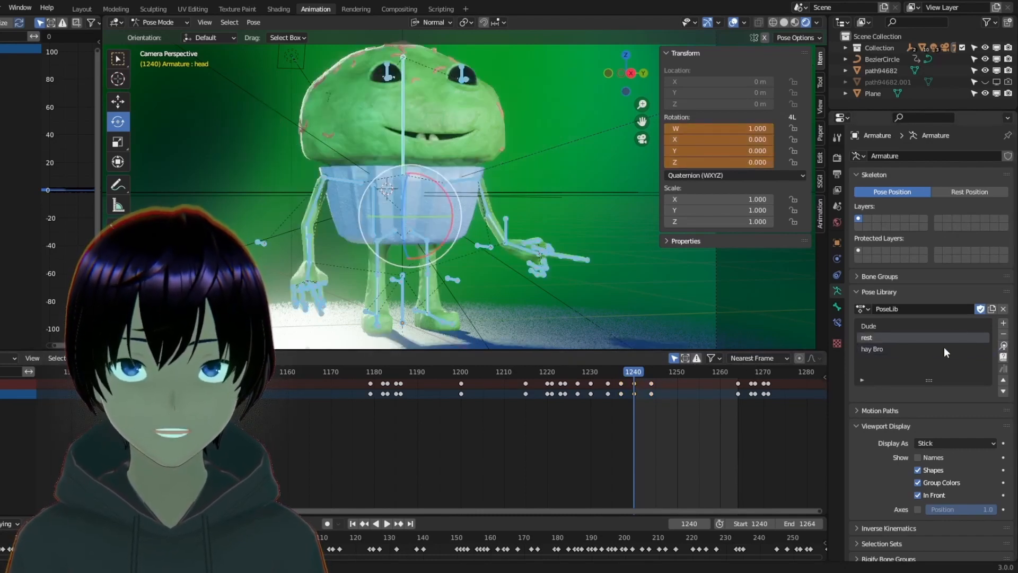
left_click(931, 350)
left_click(1004, 346)
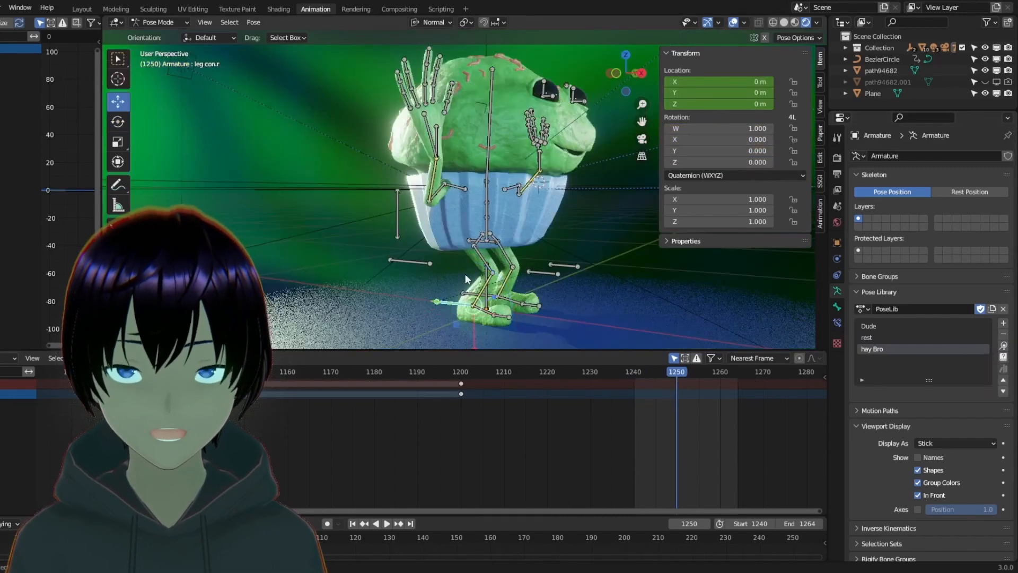
- At frame 1250, move the right leg control bone to about X -0.062 m, Y -0.154 m to lift the foot
left_click_drag(478, 320, 564, 180)
middle_click_drag(563, 180, 403, 244)
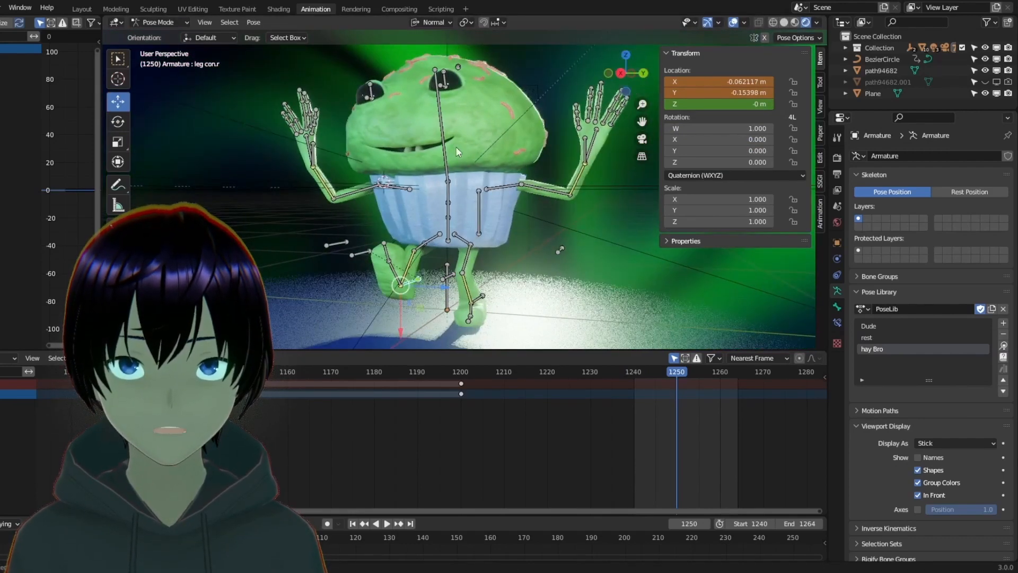
scroll(390, 250, "up", 4)
scroll(392, 254, "down", 3)
- Rotate the raised right foot bone at frame 1250 so its toes point upward
left_click(398, 262)
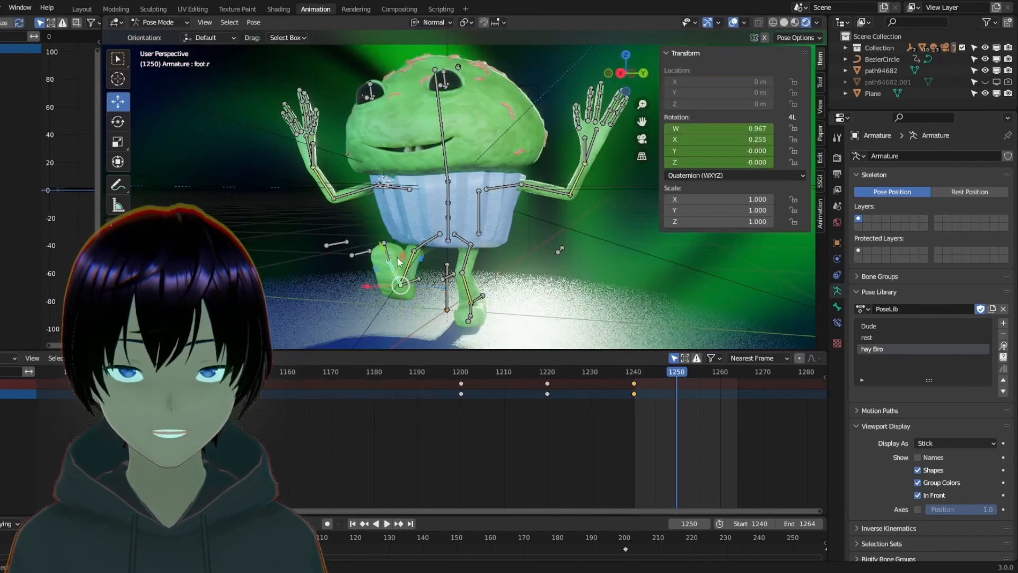
left_click(118, 121)
left_click_drag(374, 258, 508, 177)
left_click_drag(618, 80, 508, 155)
- Rotate the main body bone to about Z 0.135, move it to about X 0.023 m, Y -0.116 m, and keyframe it at frame 1250
left_click(516, 213)
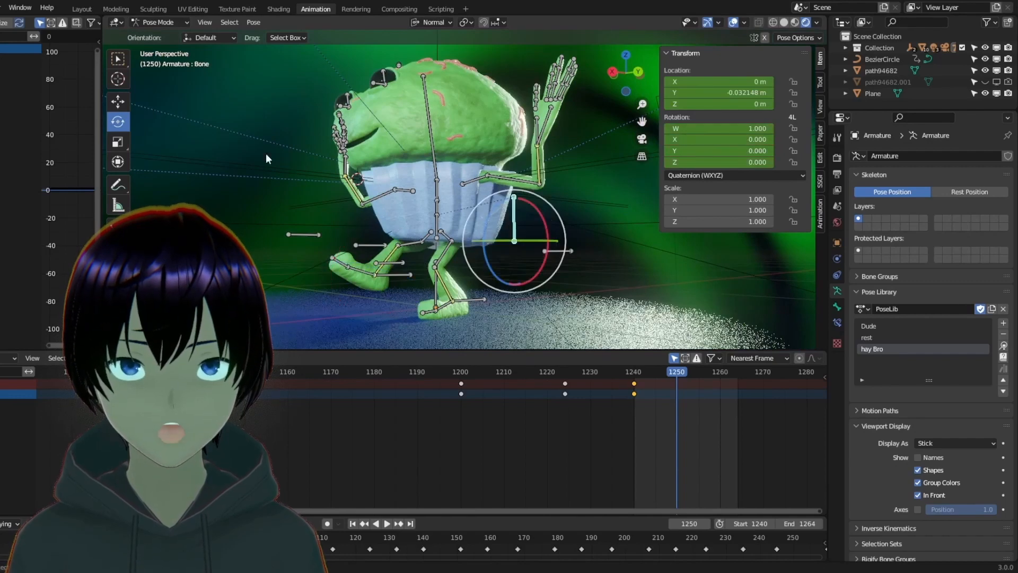
mouse_move(488, 213)
left_mouse_down()
mouse_move(514, 208)
mouse_move(501, 225)
left_mouse_up()
left_click(119, 103)
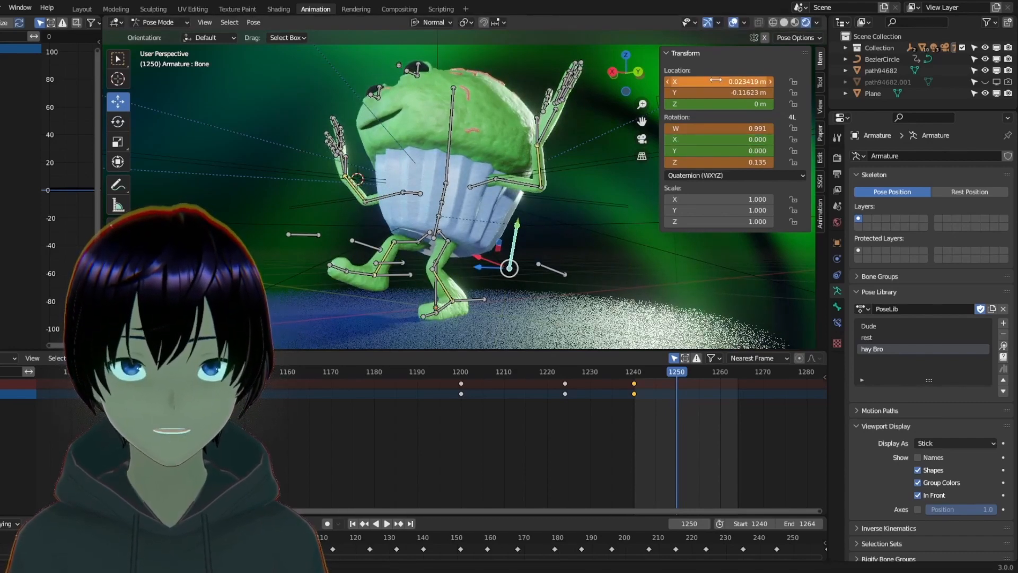
key("i")
key("i")
- Shift the main body bone to about X 0.088 m, Y -0.128 m and keyframe it again at frame 1250
left_click(612, 72)
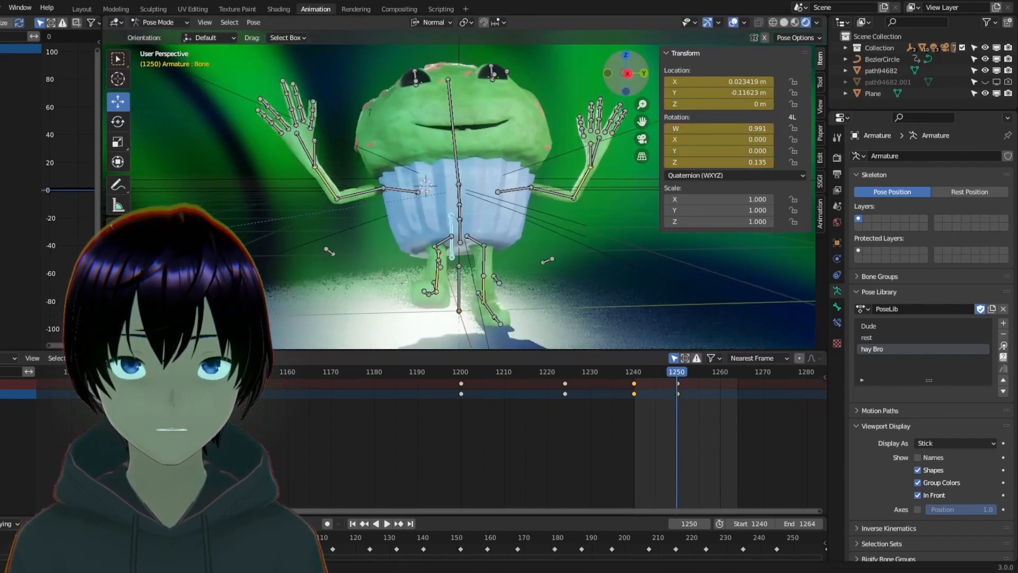
left_click_drag(613, 71, 524, 72)
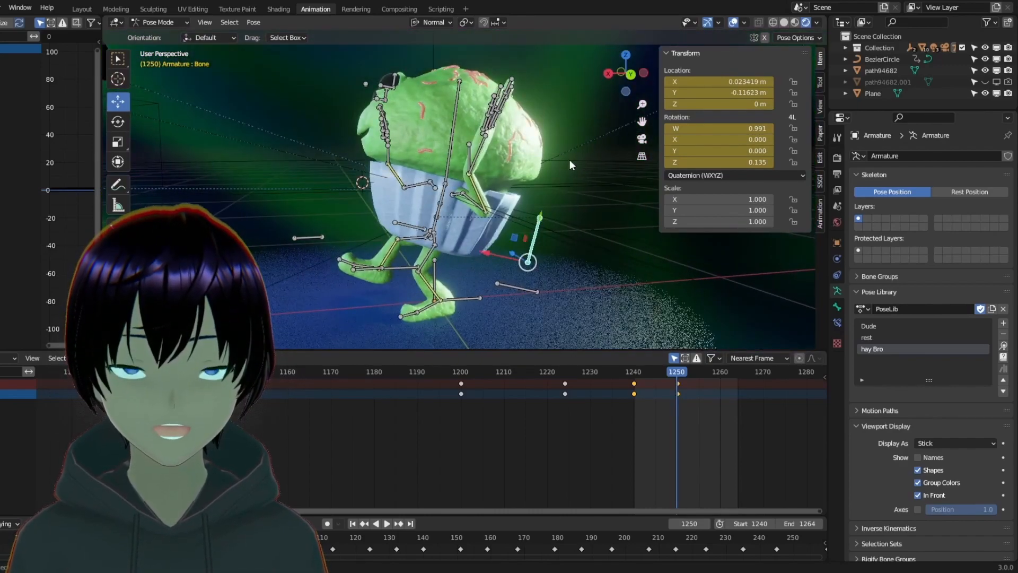
left_click_drag(488, 249, 522, 222)
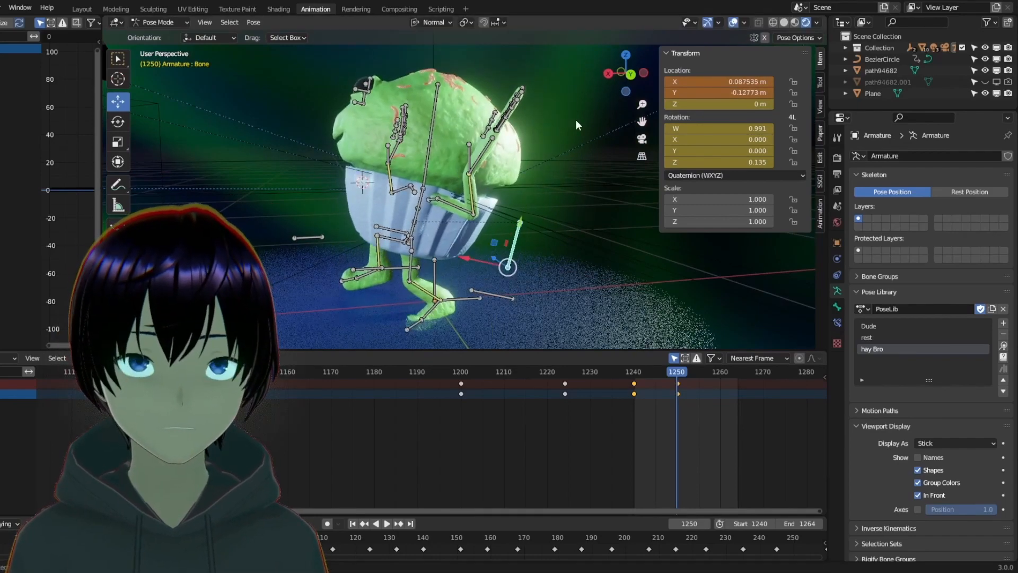
left_click_drag(610, 82, 566, 257)
key("i")
- Move the right leg control bone further forward to about Y -0.237 m and keyframe it at frame 1250
left_click(517, 290)
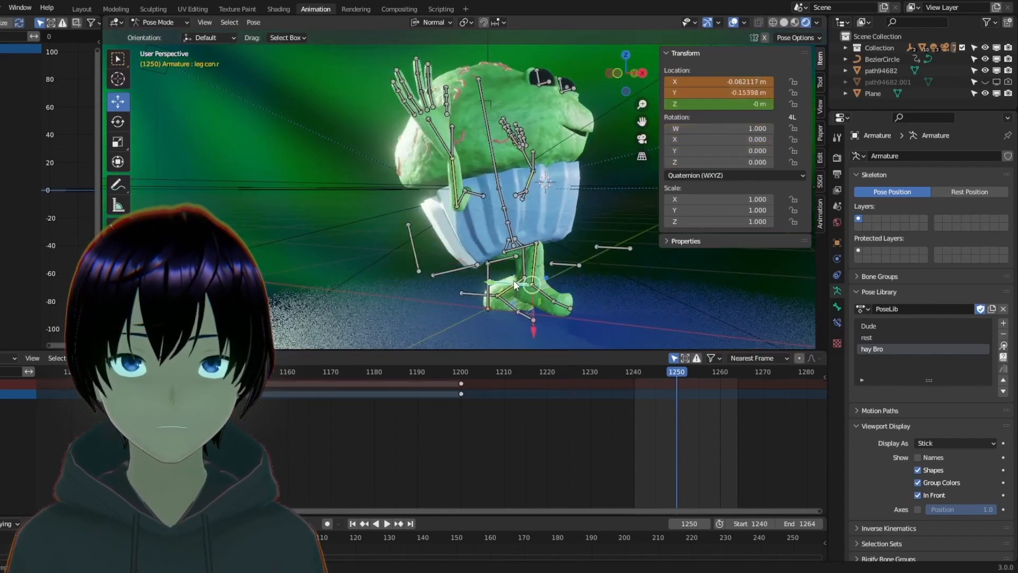
left_click_drag(517, 290, 565, 286)
key("i")
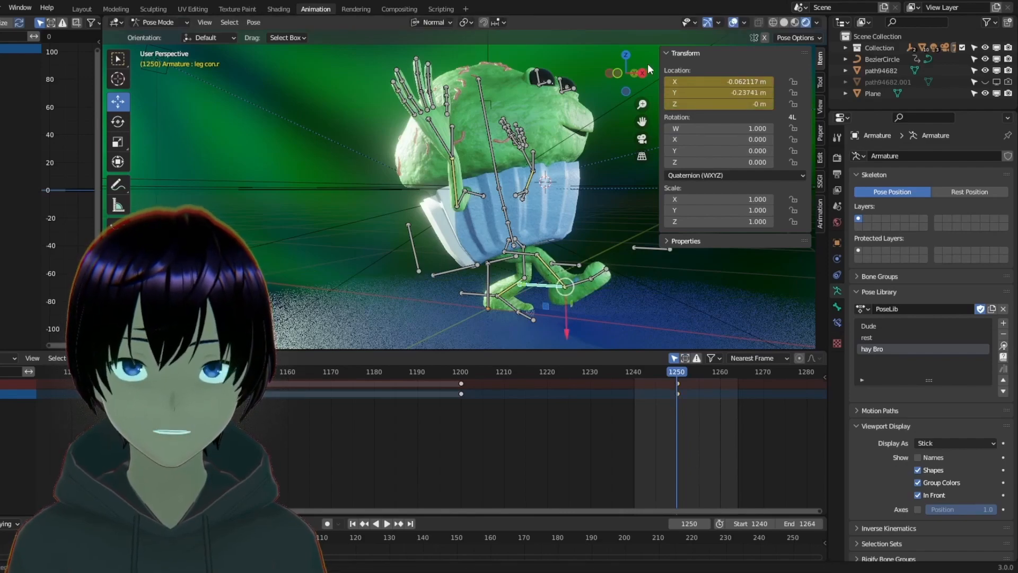
left_click_drag(648, 64, 594, 210)
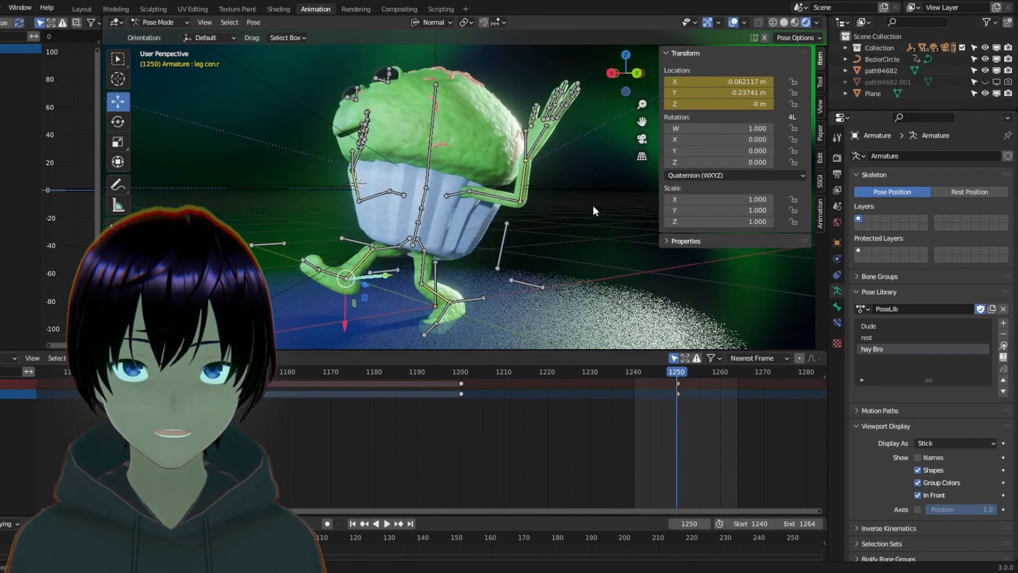
- Rotate the left foot bone at frame 1250 to lay the standing foot flat on the ground
left_click(444, 315)
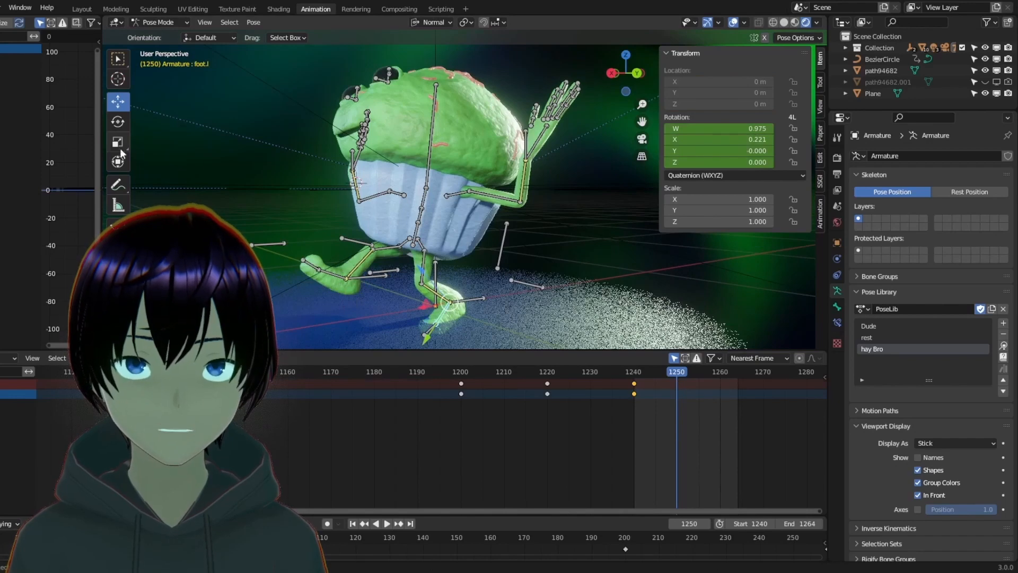
left_click(118, 121)
left_click_drag(422, 281, 483, 261)
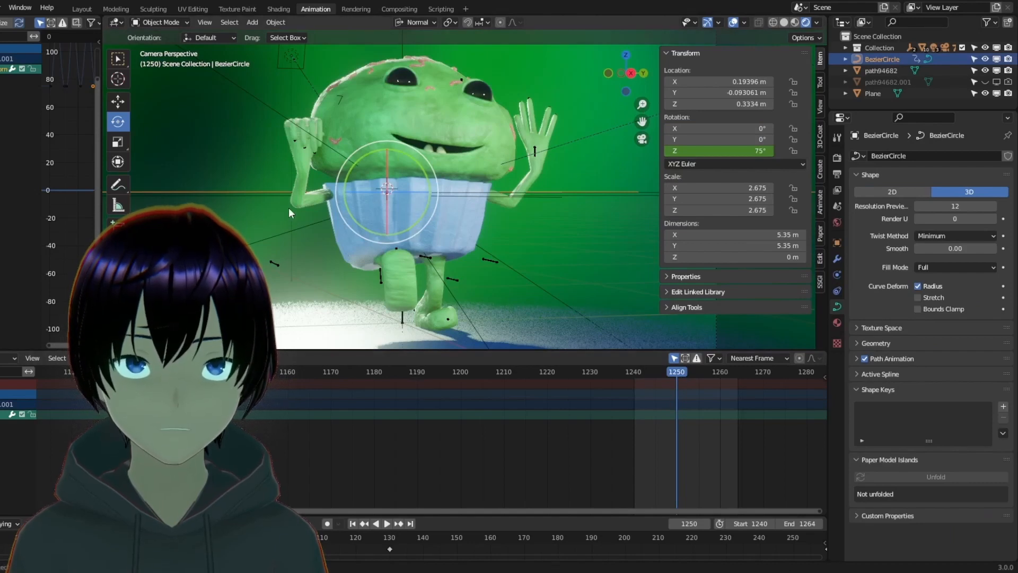
- Set the BezierCircle object's Z rotation to 127° and keyframe it at frame 1250 to swing the camera around the character
left_click(838, 243)
left_click_drag(969, 250, 997, 250)
scroll(478, 266, "up", 2)
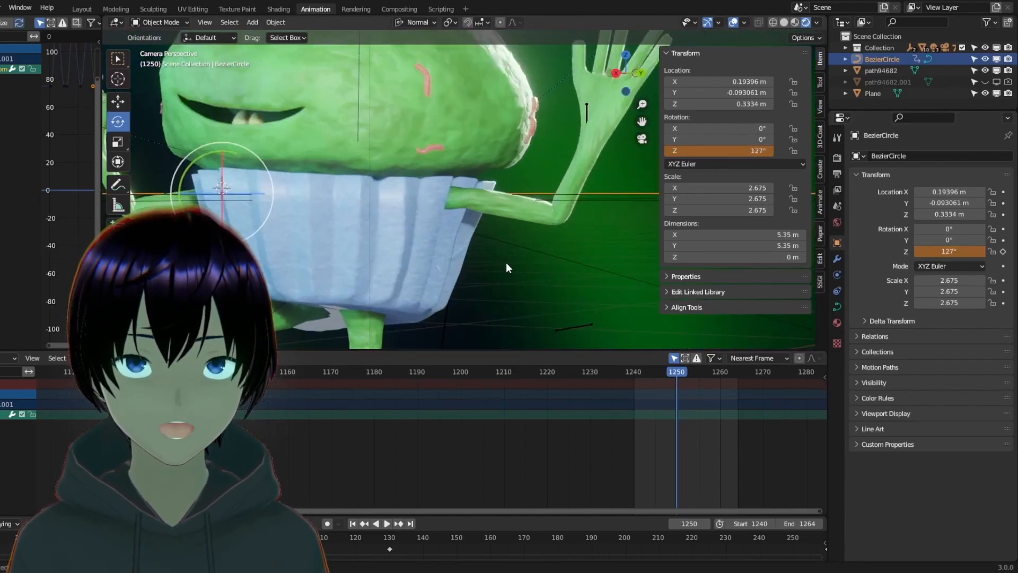
scroll(498, 260, "down", 2)
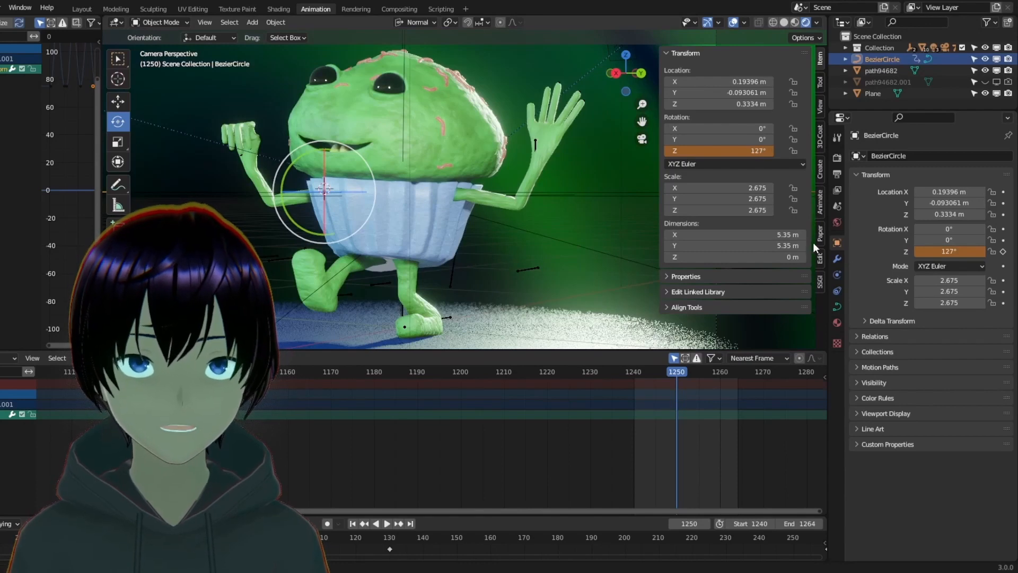
left_click(1004, 251)
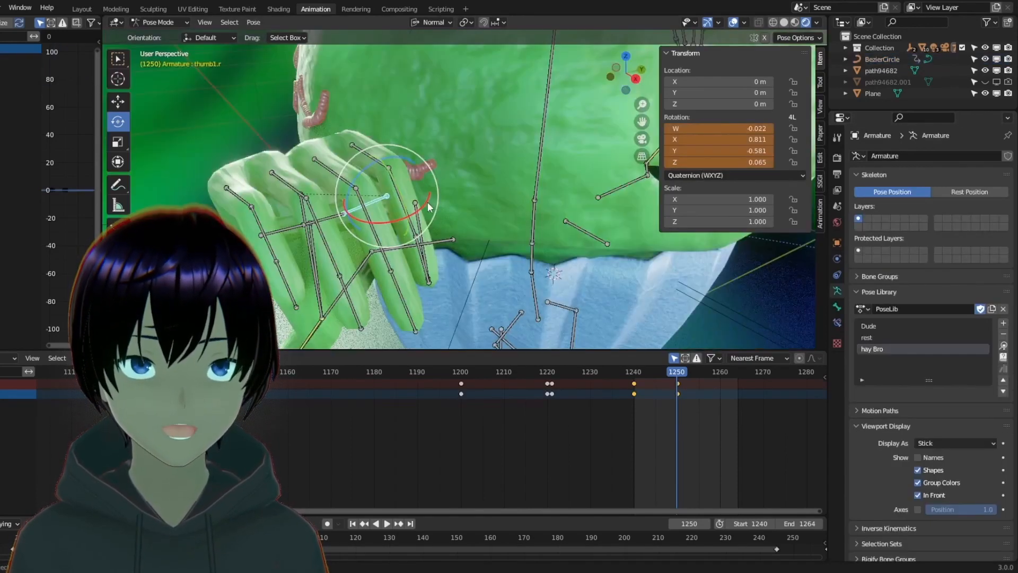
- Rotate the thumb1.r bone to about X 0.563, Y -0.441, Z -0.385 and keyframe it together with thumb2.r at frame 1250
key("r")
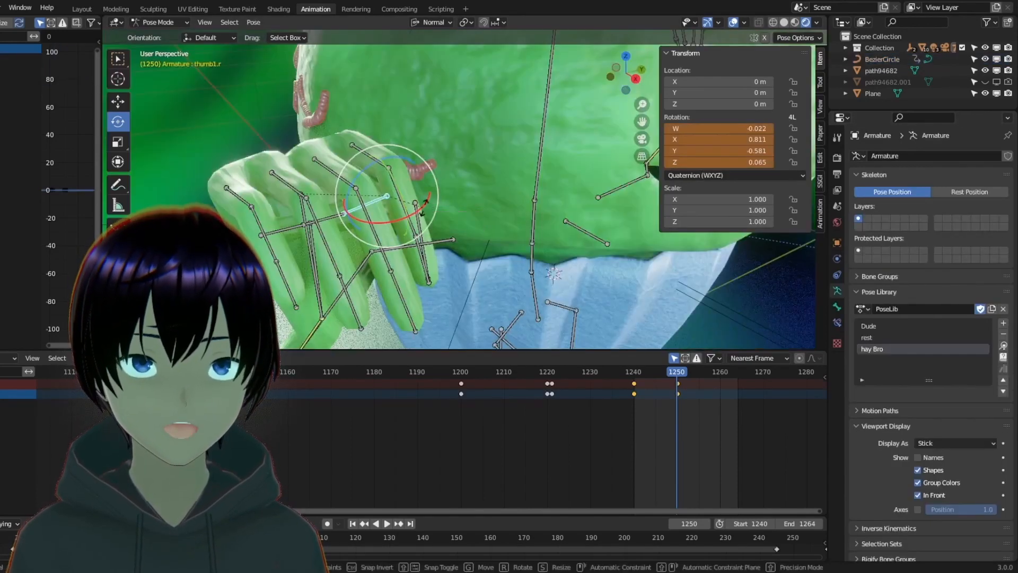
left_click(488, 150)
mouse_move(627, 74)
left_mouse_down()
mouse_move(585, 83)
mouse_move(608, 86)
mouse_move(611, 76)
left_mouse_up()
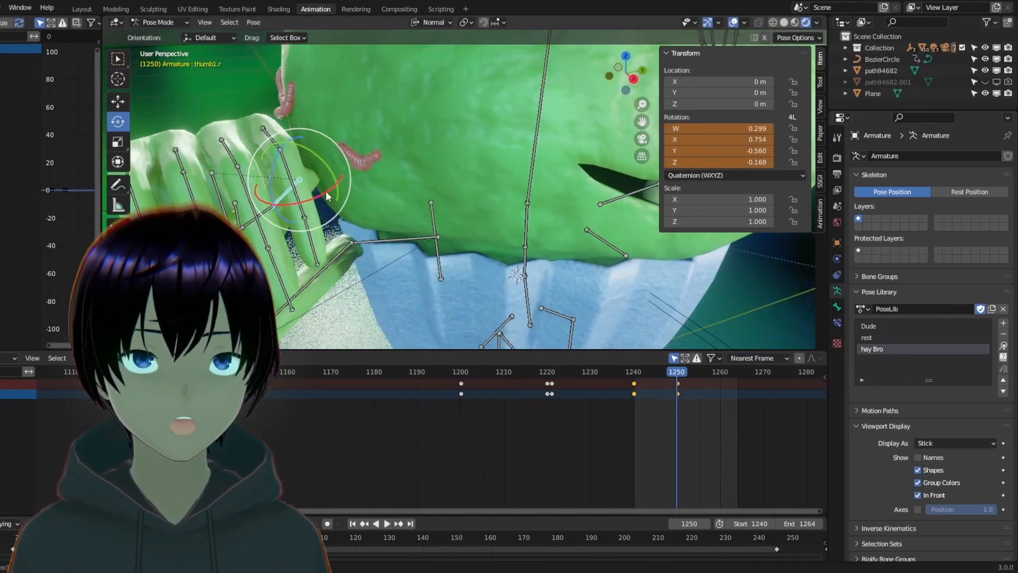
left_click_drag(326, 193, 312, 215)
left_click(317, 213)
left_click(306, 191)
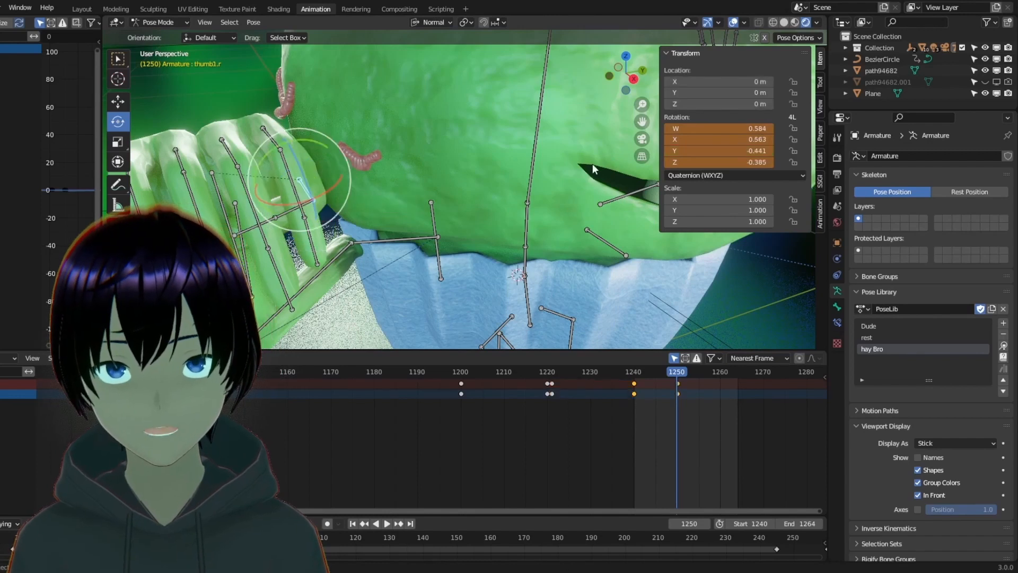
key("i")
left_click(300, 207)
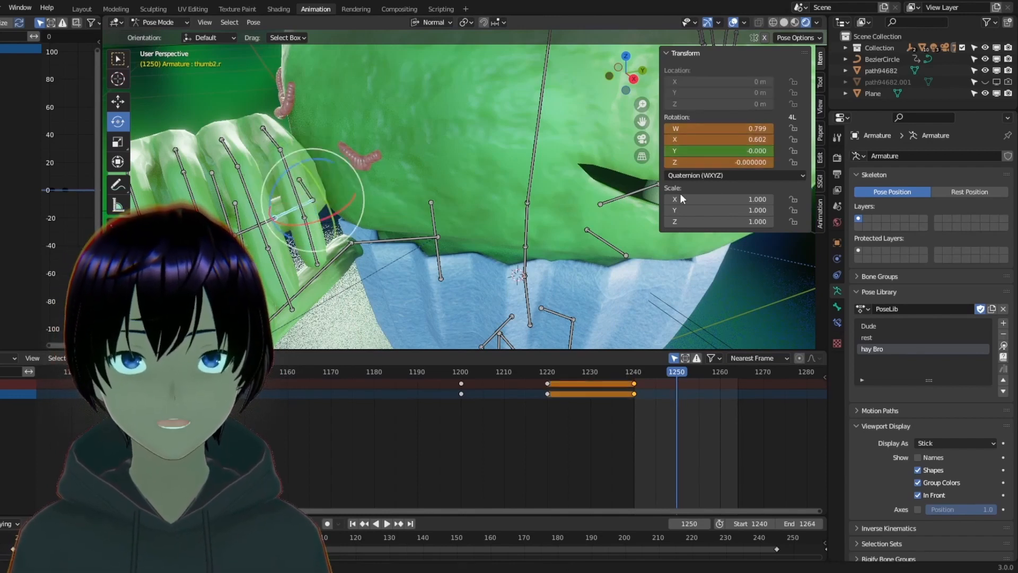
key("i")
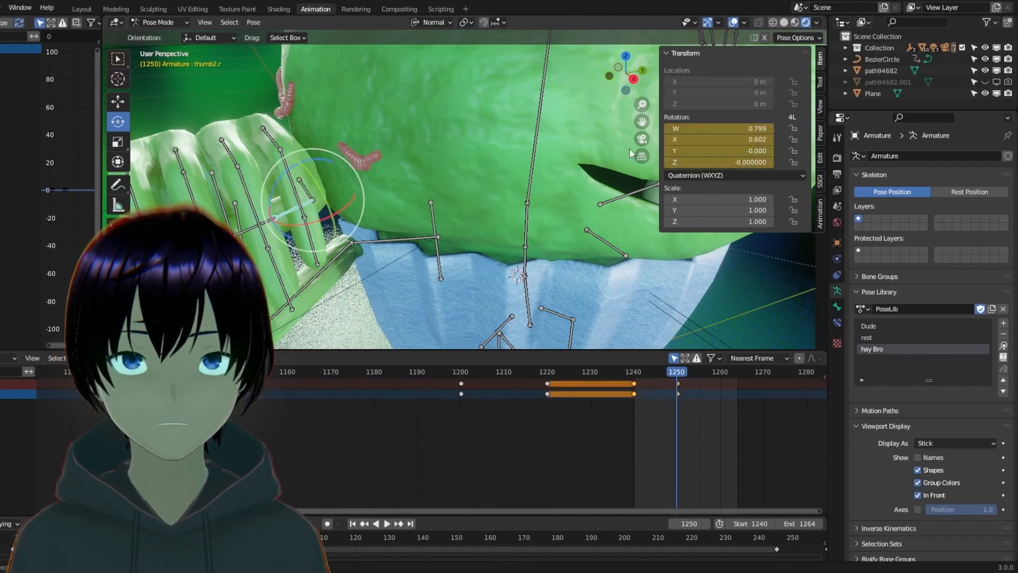
- Curl the right index finger by rotating index2.r to about X 0.365 and index3.r to about X 0.390, keyframing both at frame 1250
left_click(292, 180)
left_click_drag(289, 146, 294, 159)
key("i")
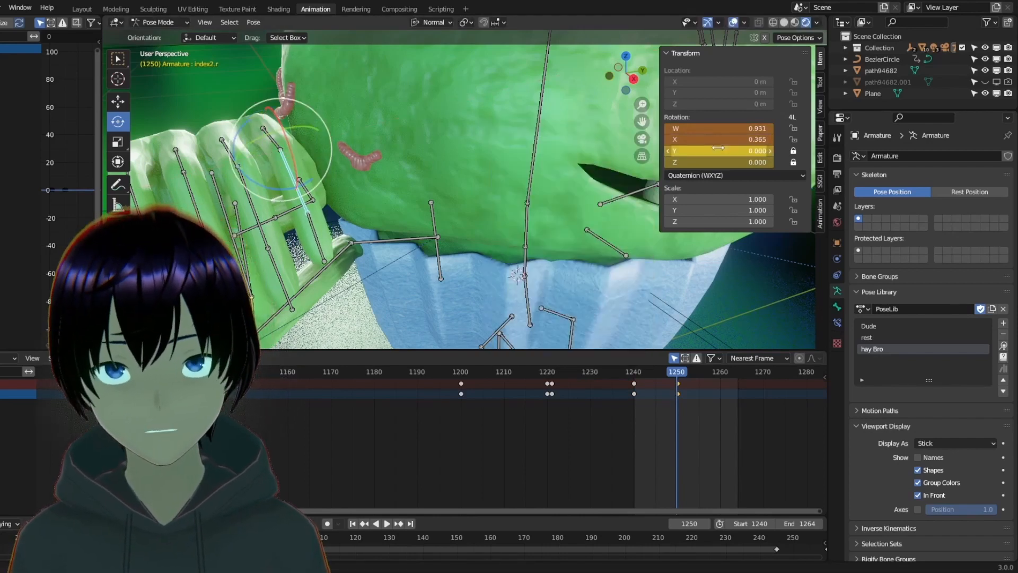
key("i")
left_click(311, 218)
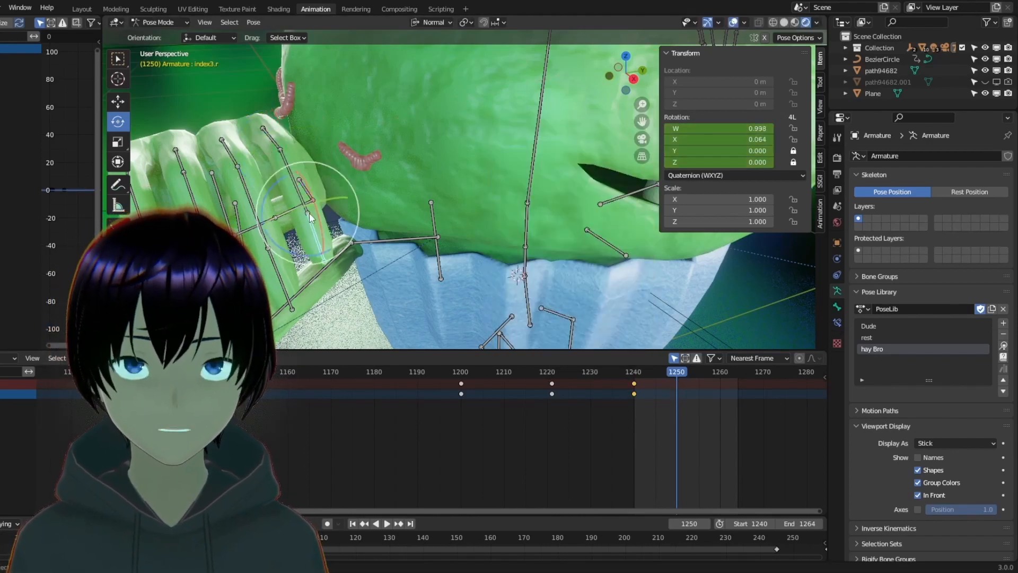
left_click_drag(311, 219, 323, 246)
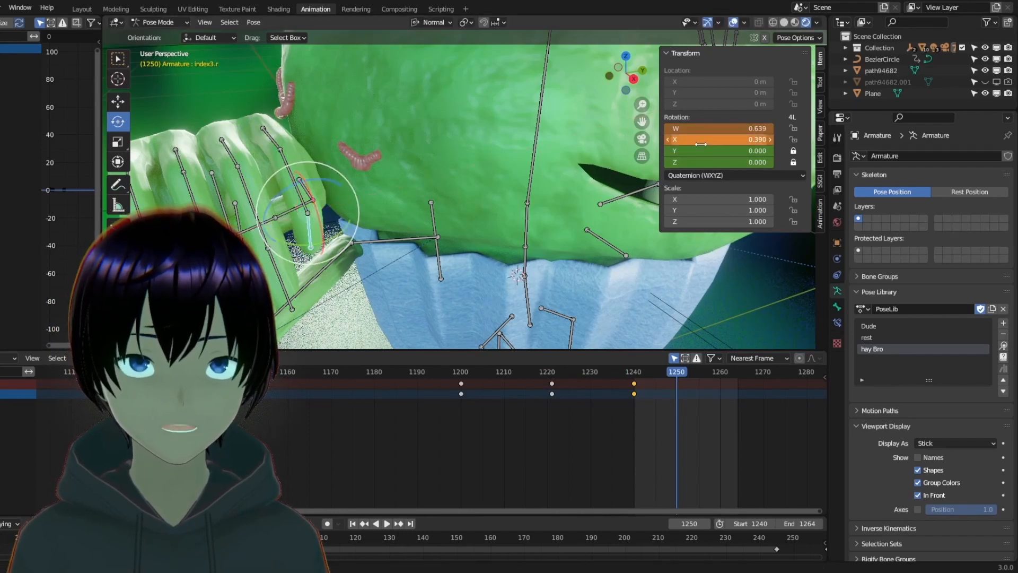
key("i")
- Curl the right middle fingertip by rotating middle3.r to about X 0.486 and keyframe it at frame 1250
left_click(273, 270)
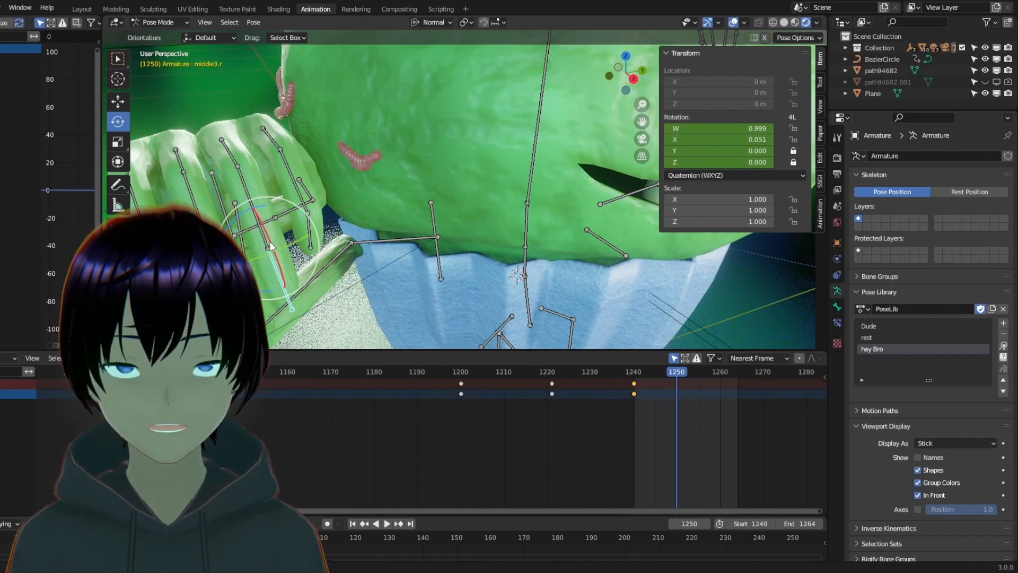
left_click_drag(270, 246, 276, 268)
key("i")
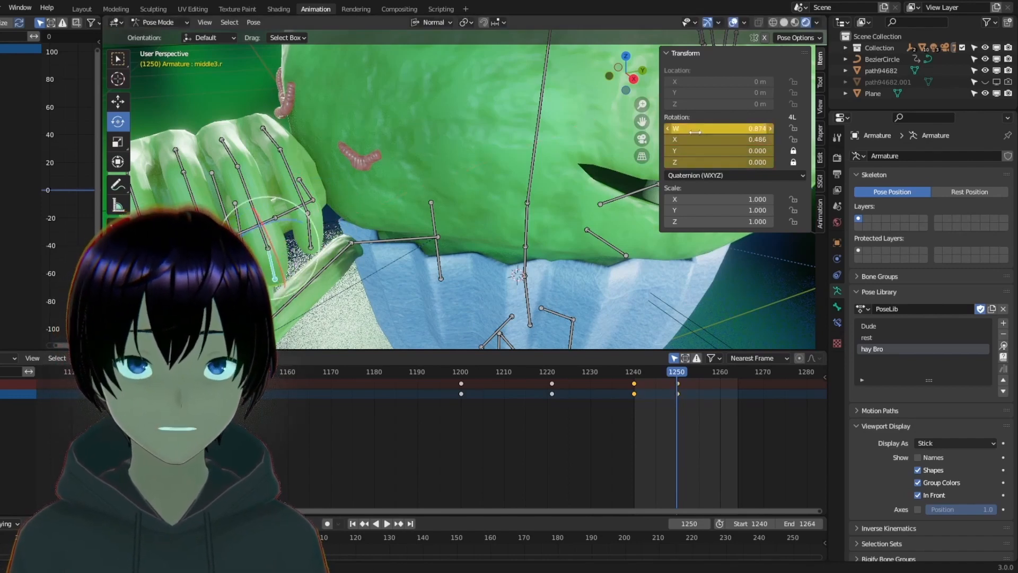
- Curl the right ring and pinky fingertips by rotating ring3.r to about X 0.195 and pinky3.r to about X 0.384, keyframing both at frame 1250
left_click(214, 268)
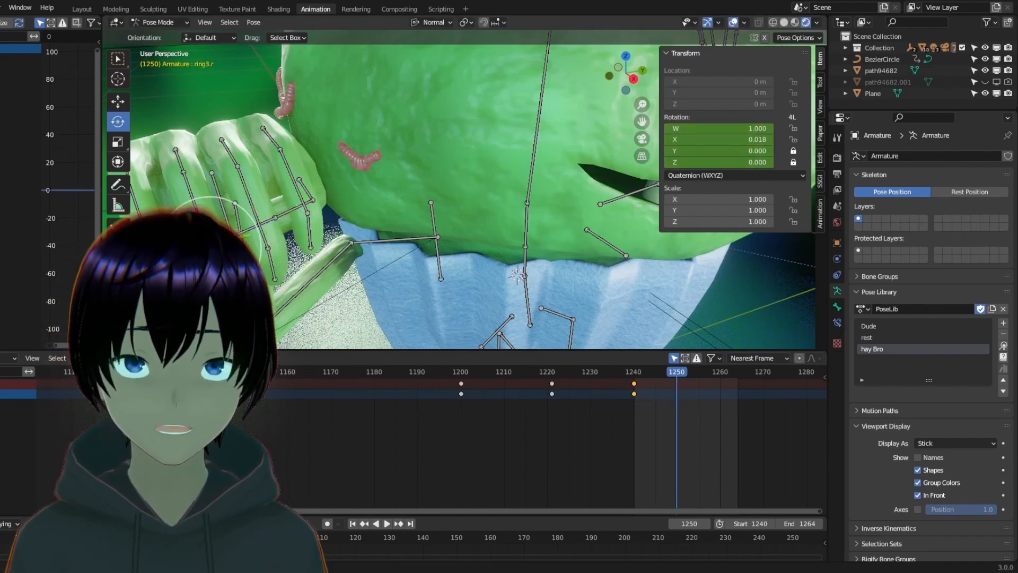
left_click_drag(214, 247, 224, 263)
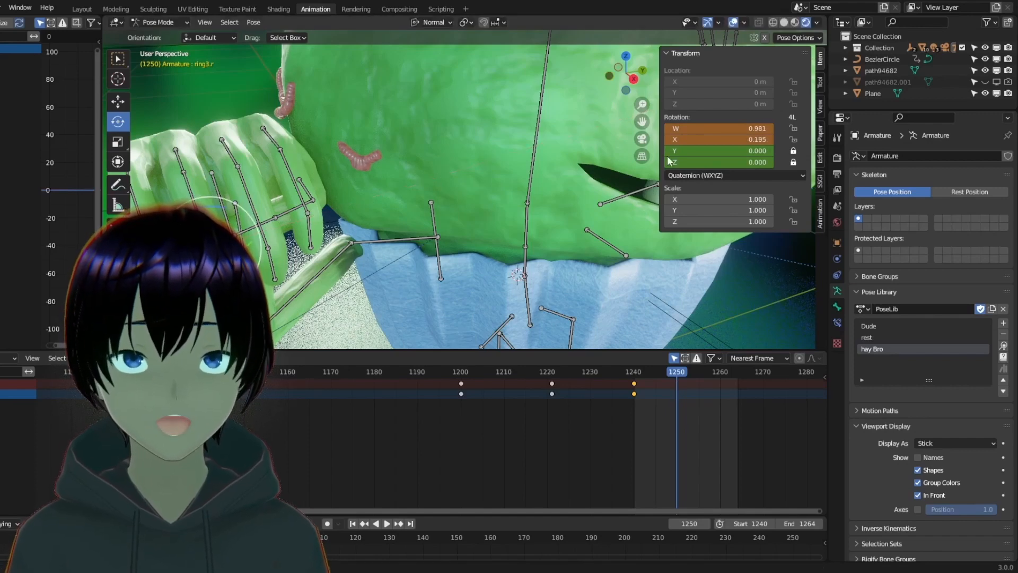
key("i")
left_click_drag(615, 77, 649, 73)
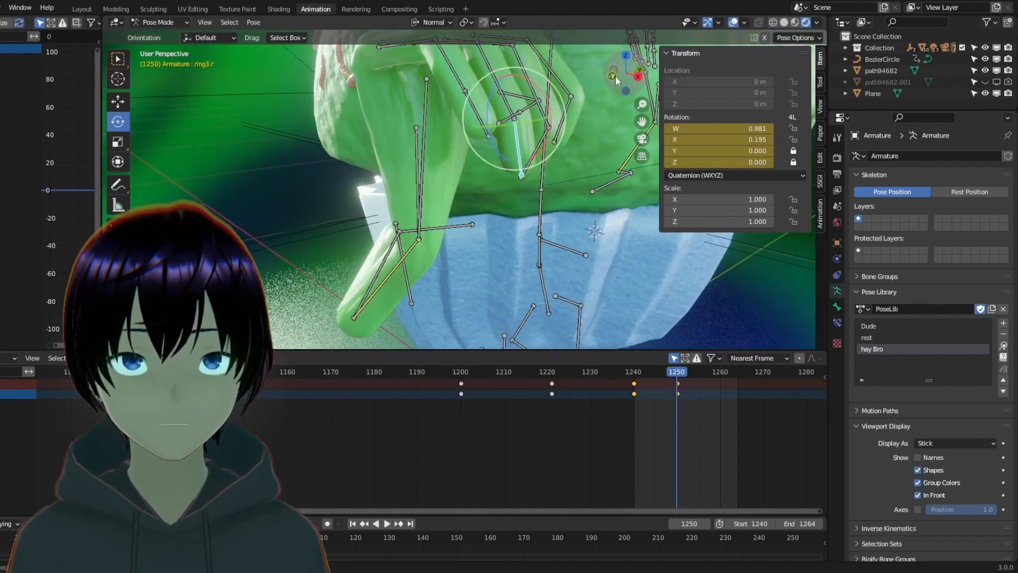
left_click(480, 106)
key("r")
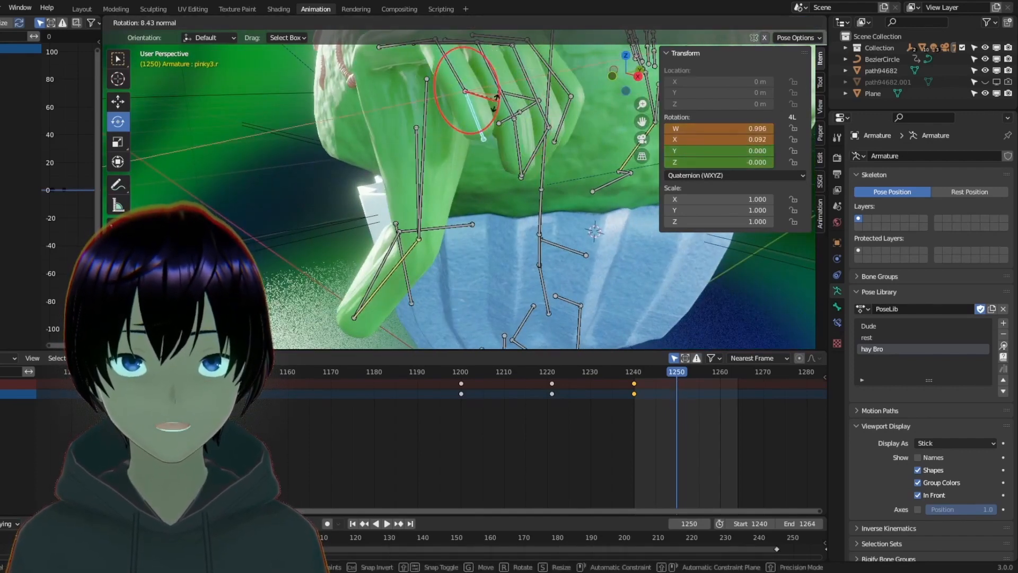
left_click_drag(495, 103, 482, 115)
key("i")
- From the camera view, rotate the hand.l bone to about X 0.057, Y -0.241, Z -0.203 to turn the left hand inward
scroll(463, 147, "down", 4)
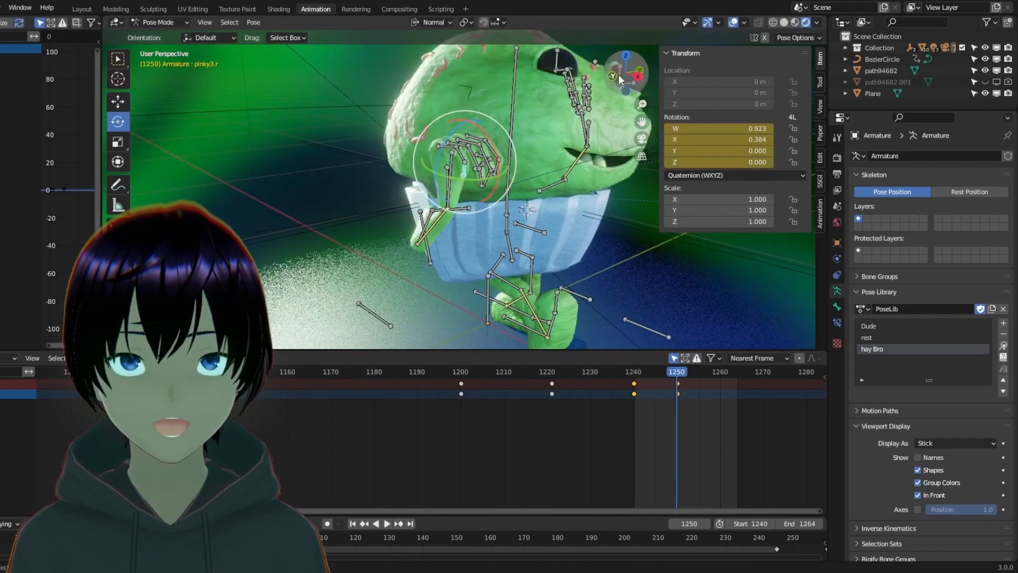
left_click_drag(619, 75, 569, 225)
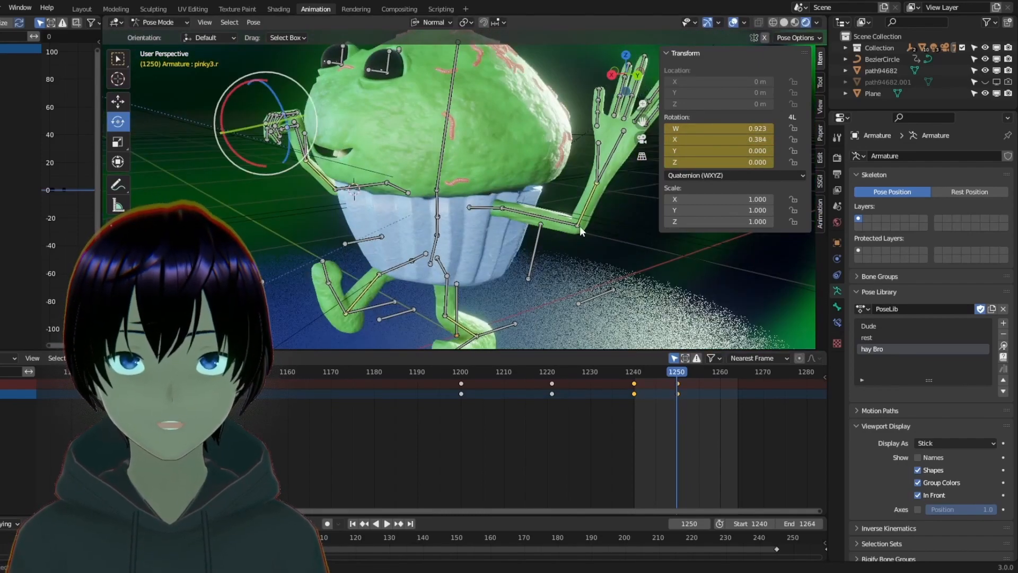
left_click(642, 139)
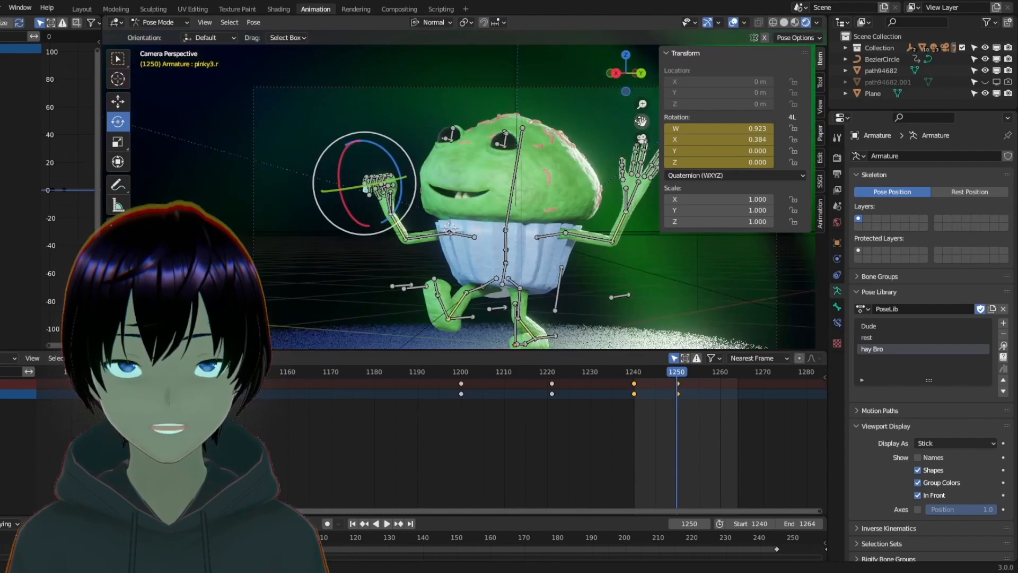
left_click_drag(640, 121, 576, 126)
scroll(593, 182, "up", 2)
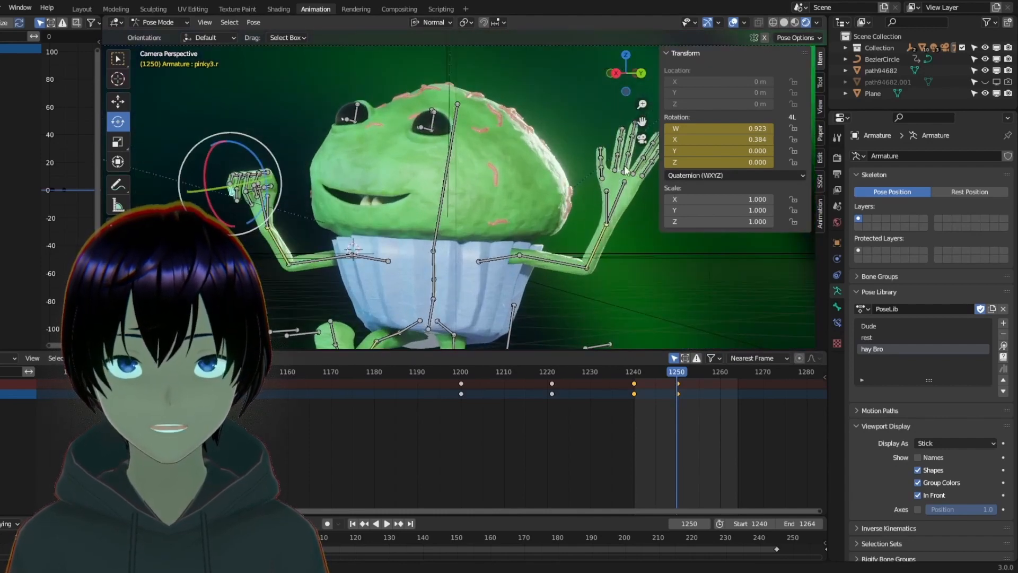
left_click(627, 170)
mouse_move(624, 185)
left_mouse_down()
mouse_move(585, 194)
mouse_move(623, 170)
left_mouse_up()
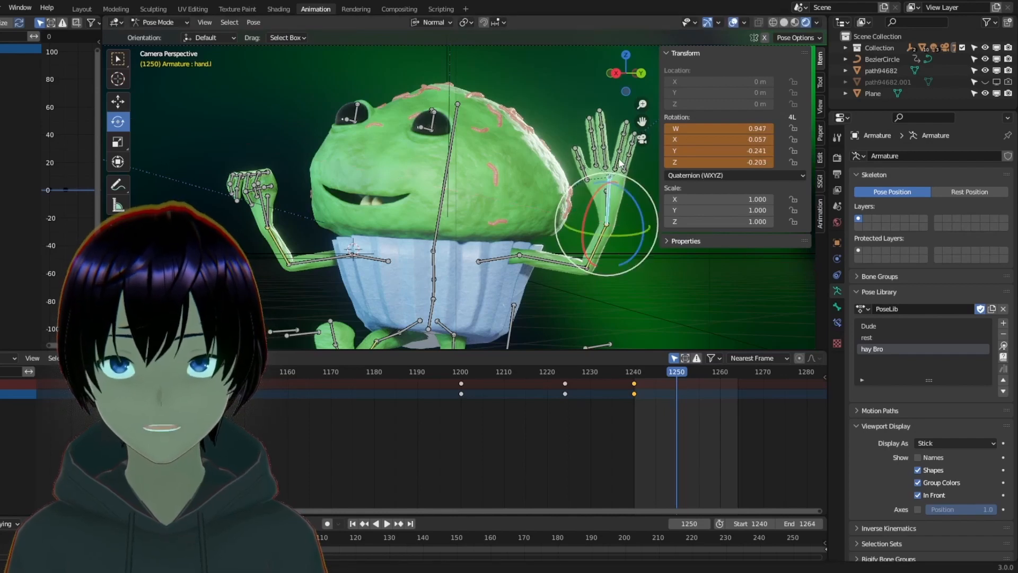
- Reset the ring1.l bone's rotation to W 1, X 0 and Z 0, and keyframe it at frame 1250
left_click(619, 157)
left_click(745, 128)
type("1")
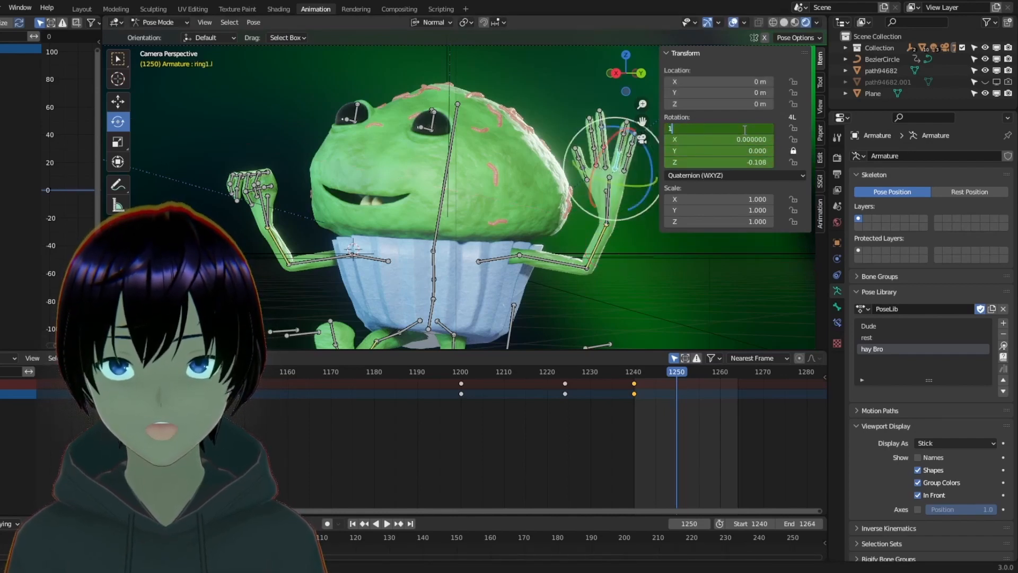
left_click(748, 141)
type("0")
key("Return")
left_click(749, 160)
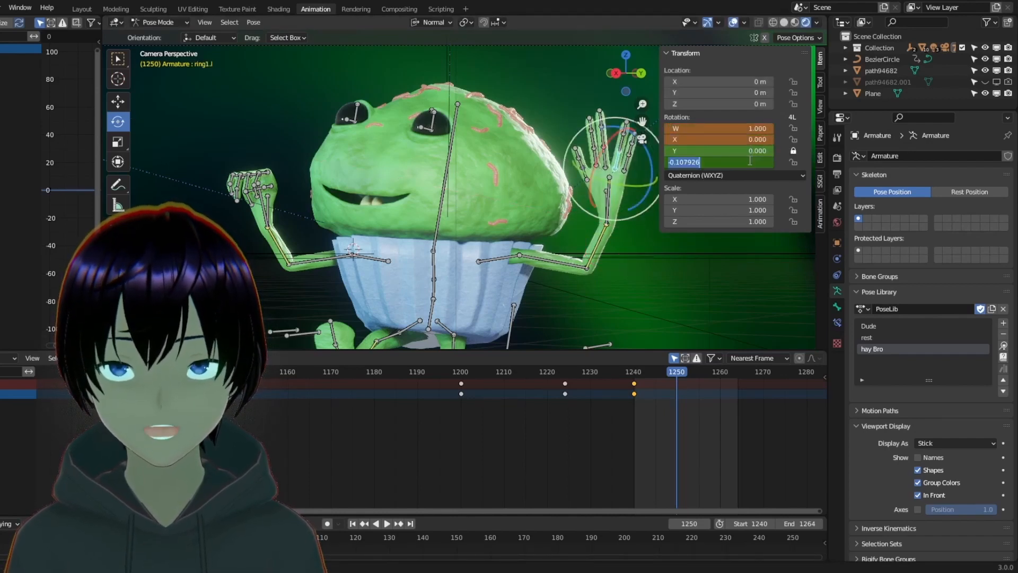
type("0")
key("Return")
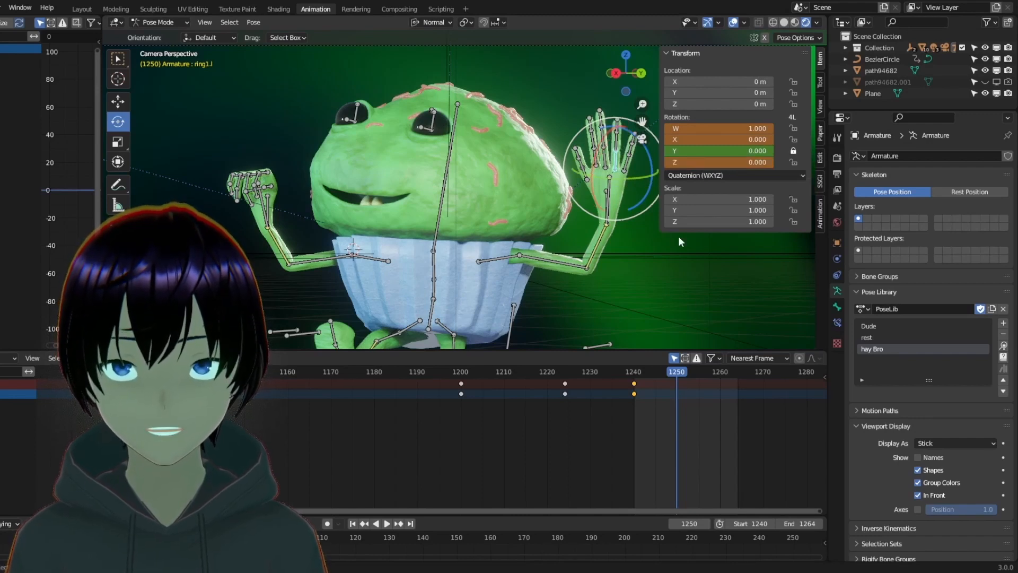
key("i")
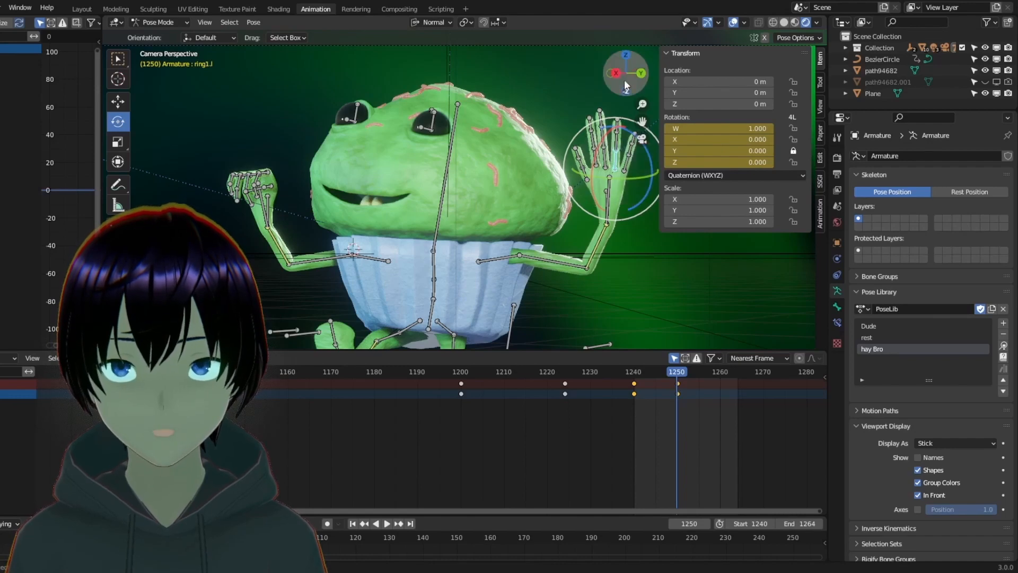
- Select all bones and save the current pose to the pose library as a new entry named joy
left_click_drag(625, 79, 632, 80)
left_click(642, 139)
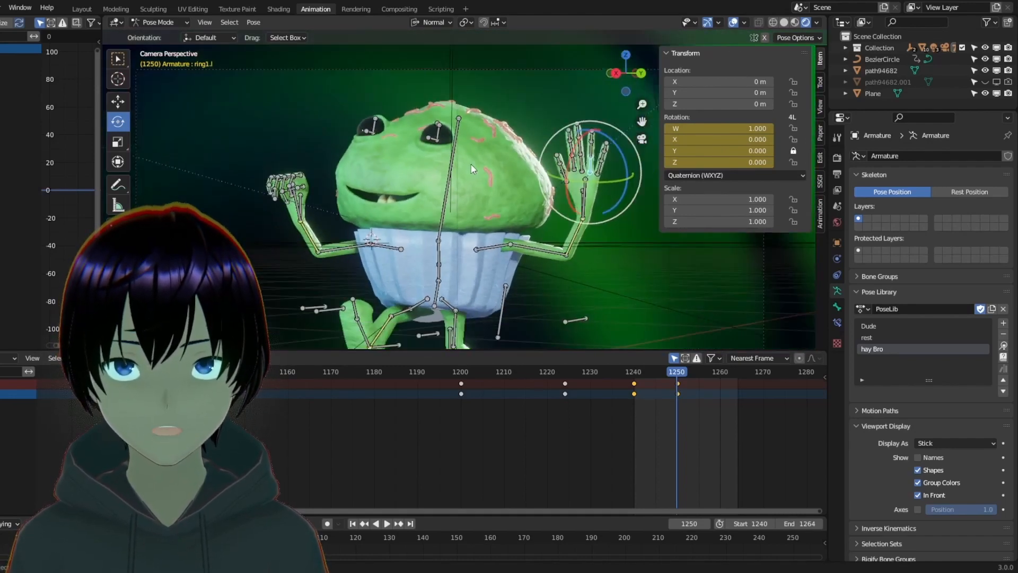
left_click(227, 22)
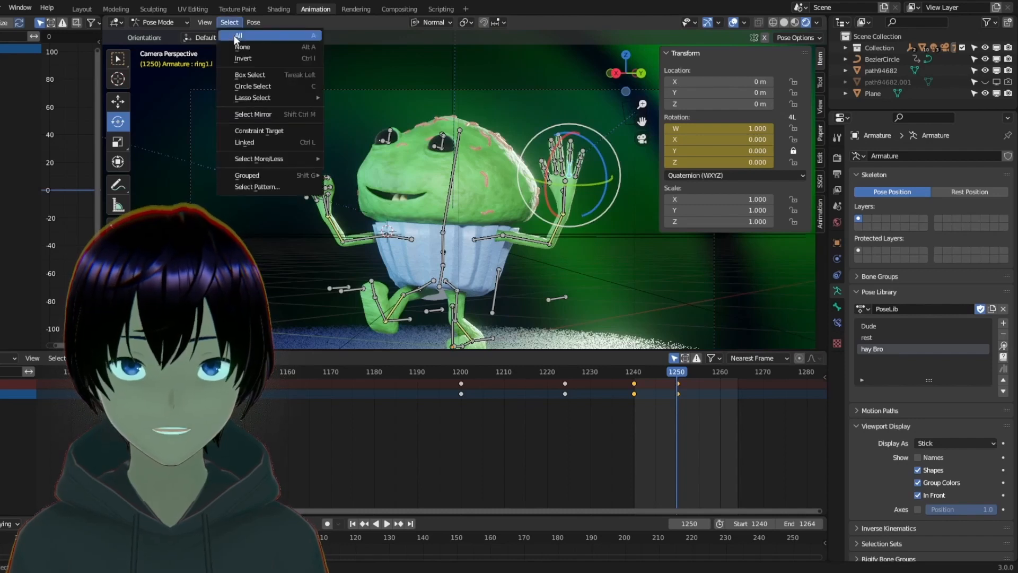
left_click(234, 35)
left_click(1004, 324)
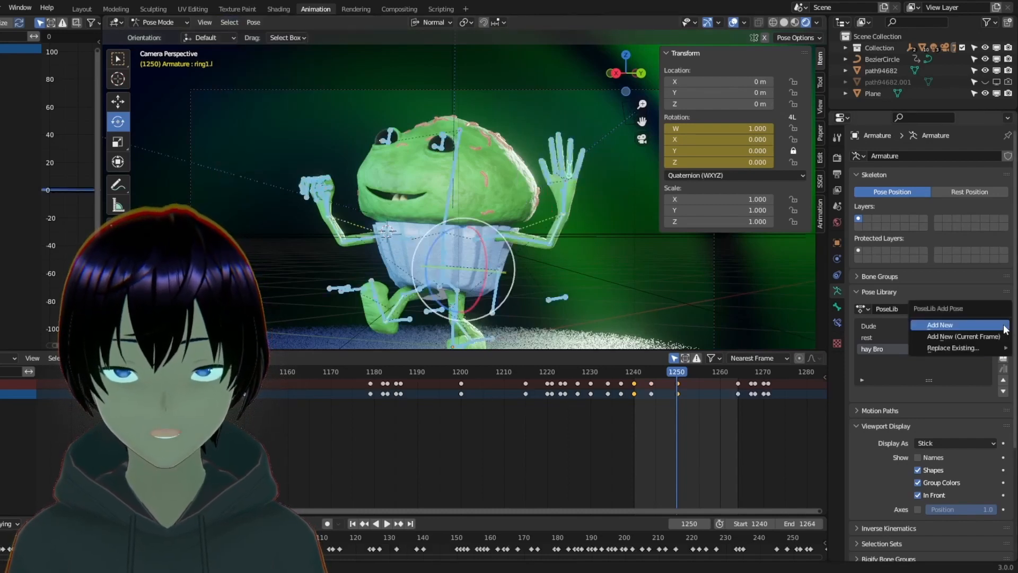
left_click(991, 326)
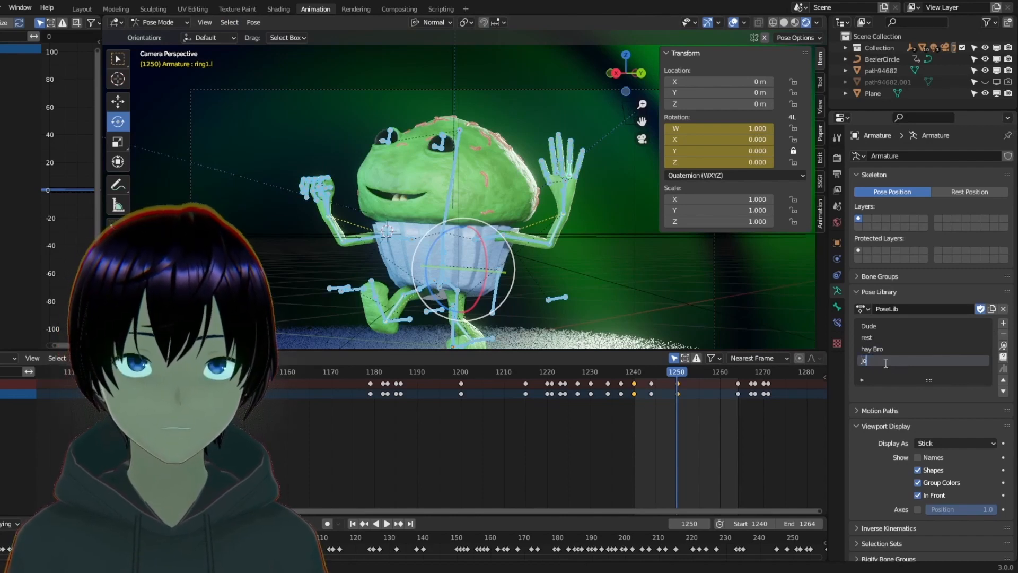
left_click(1003, 324)
mouse_move(987, 350)
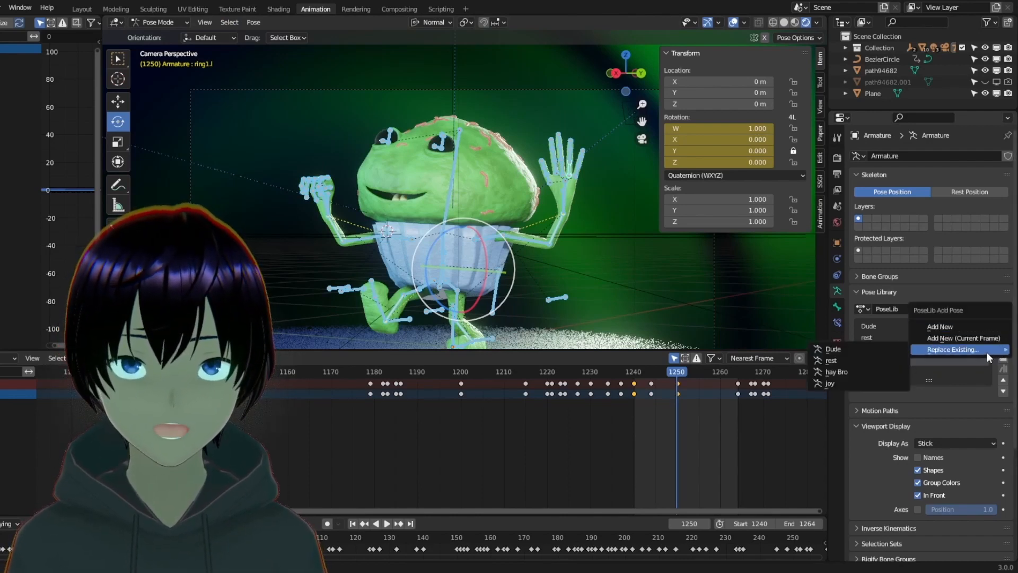
left_click(883, 382)
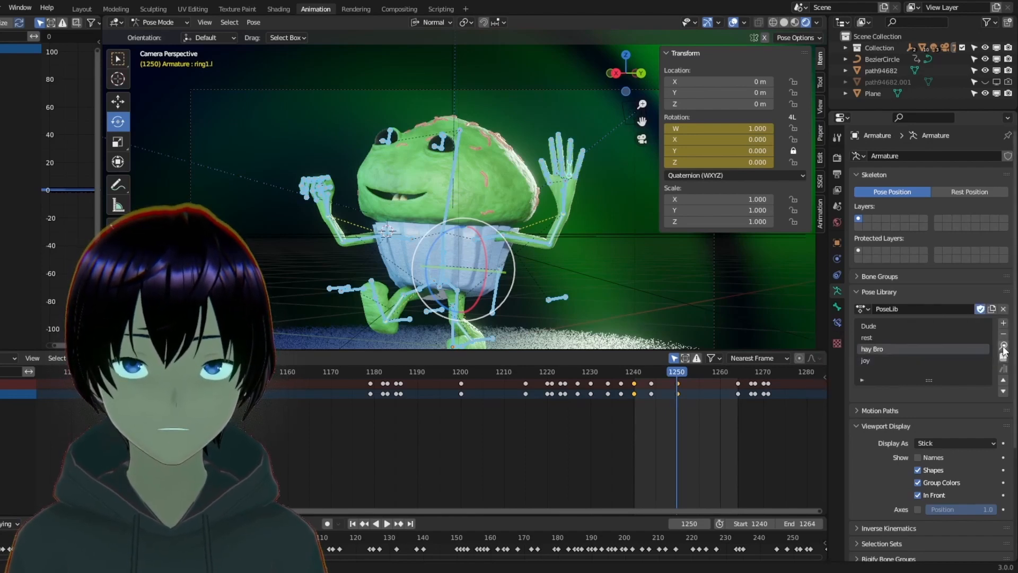
- Apply the saved rest, Dude and hay Bro poses to compare them, finishing by reapplying the joy pose
left_click(1004, 346)
left_click(959, 339)
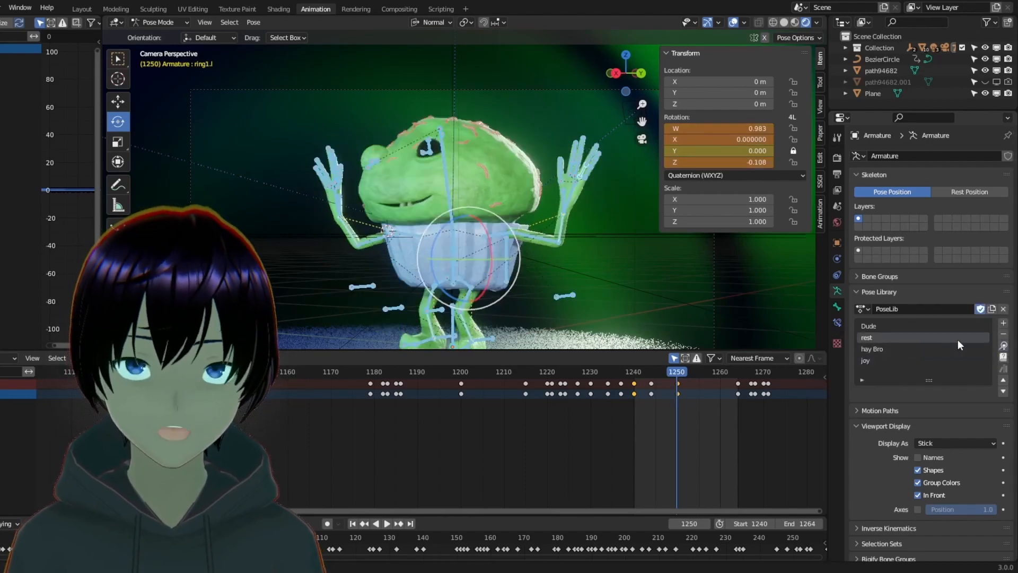
left_click(1004, 346)
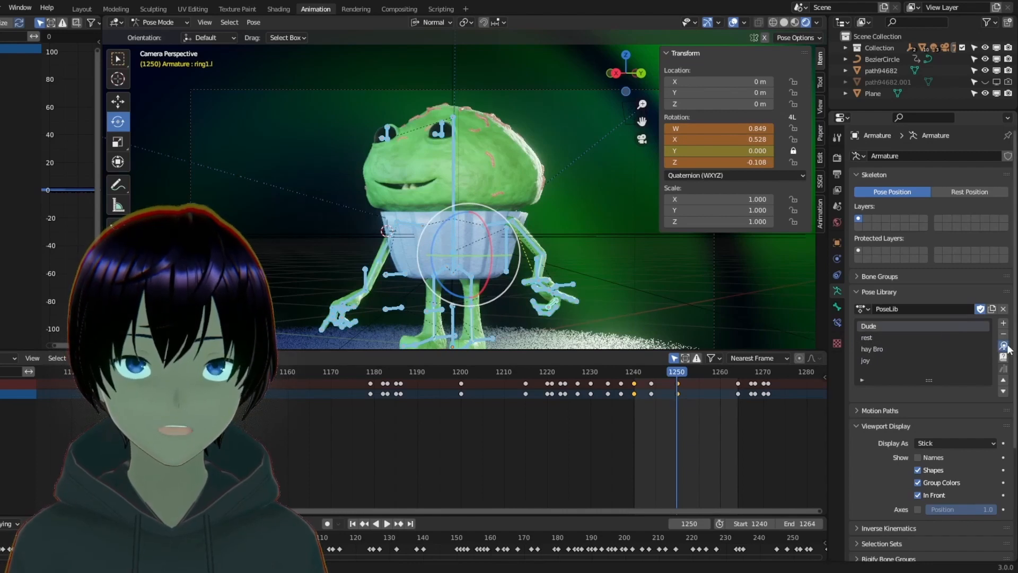
left_click(1008, 348)
left_click(923, 360)
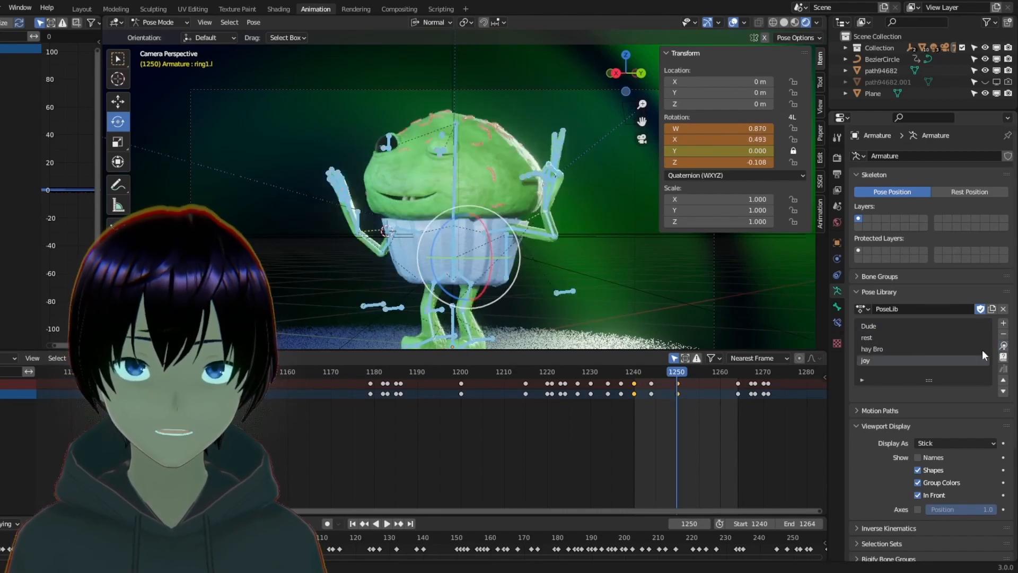
left_click(1004, 345)
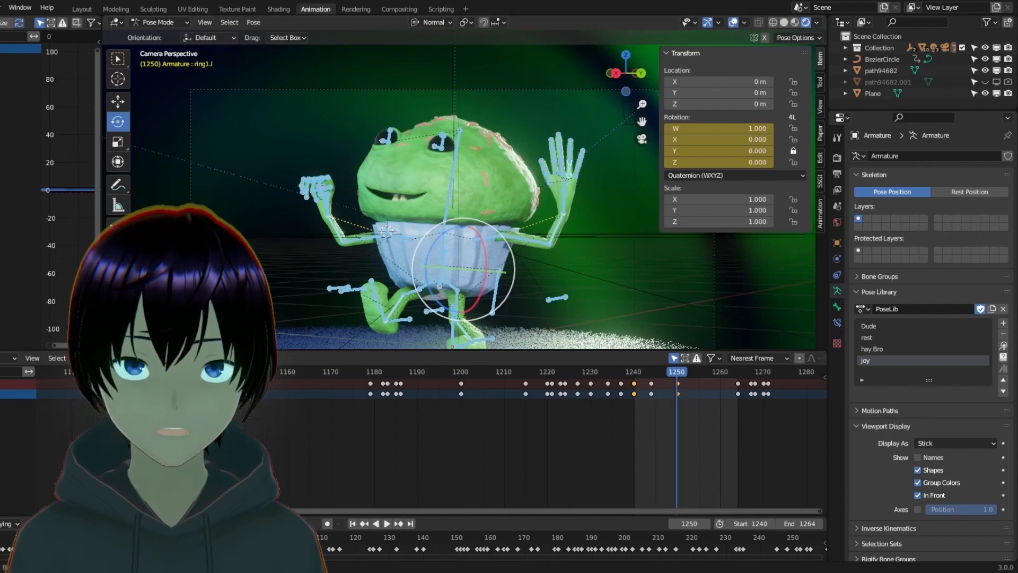
- Bend the left index finger's base bone to about X 0.397, Z 0.096 and keyframe it at frame 1250
scroll(543, 270, "up", 3)
left_click(636, 228)
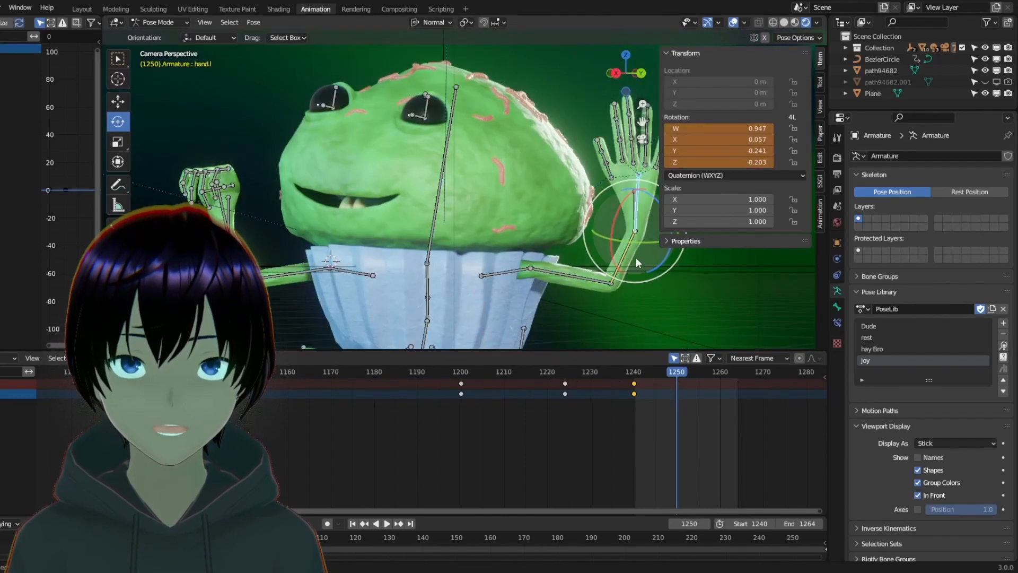
left_click(617, 74)
left_click_drag(642, 104, 536, 98)
scroll(441, 186, "up", 5)
left_click(401, 190)
left_click(426, 153)
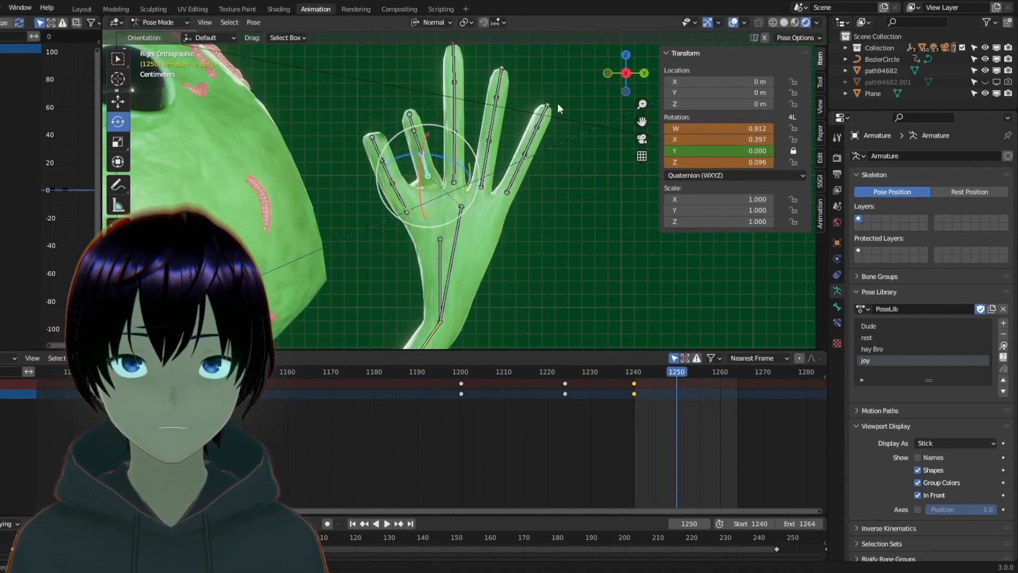
left_click_drag(631, 79, 603, 99)
key("i")
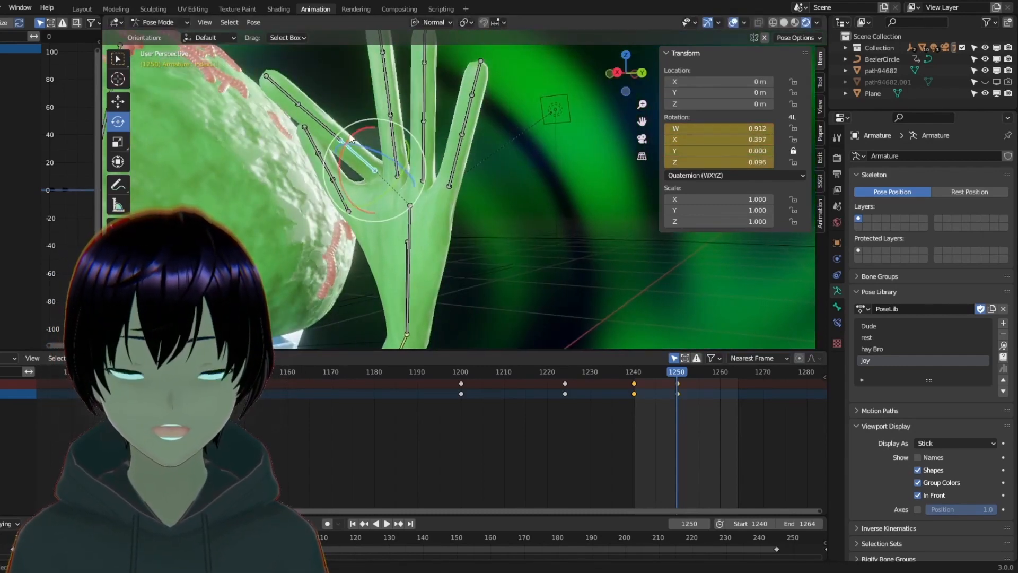
- Curl the left index finger inward by rotating its middle and tip bones, keyframing both at frame 1250
left_click(325, 127)
left_click_drag(303, 142, 309, 242)
key("i")
left_click(287, 176)
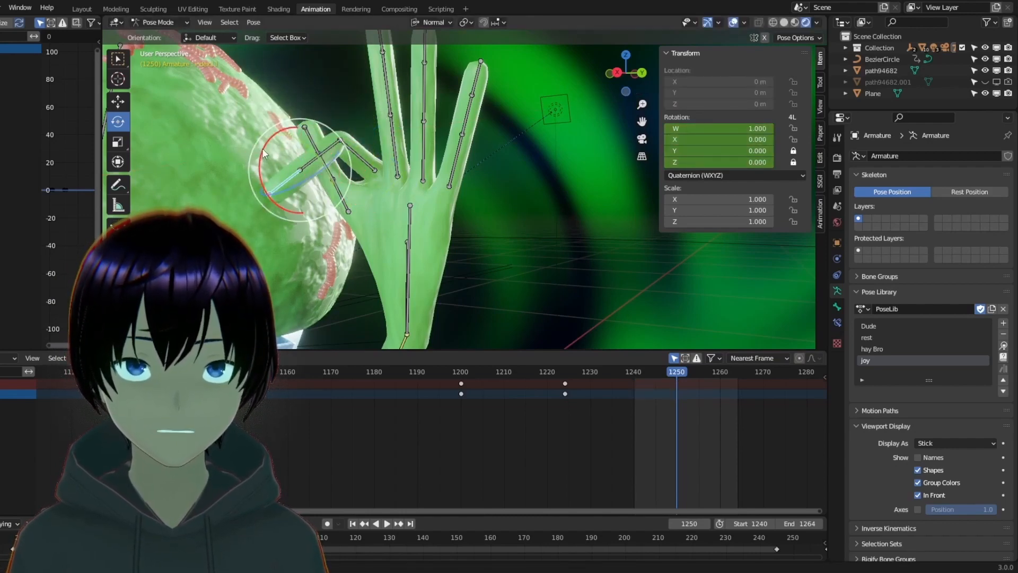
left_click_drag(262, 148, 293, 185)
left_click_drag(626, 73, 555, 78)
key("i")
- Curl the left middle finger toward the palm by rotating its base, middle and tip bones, keyframing each at frame 1250
left_click(450, 136)
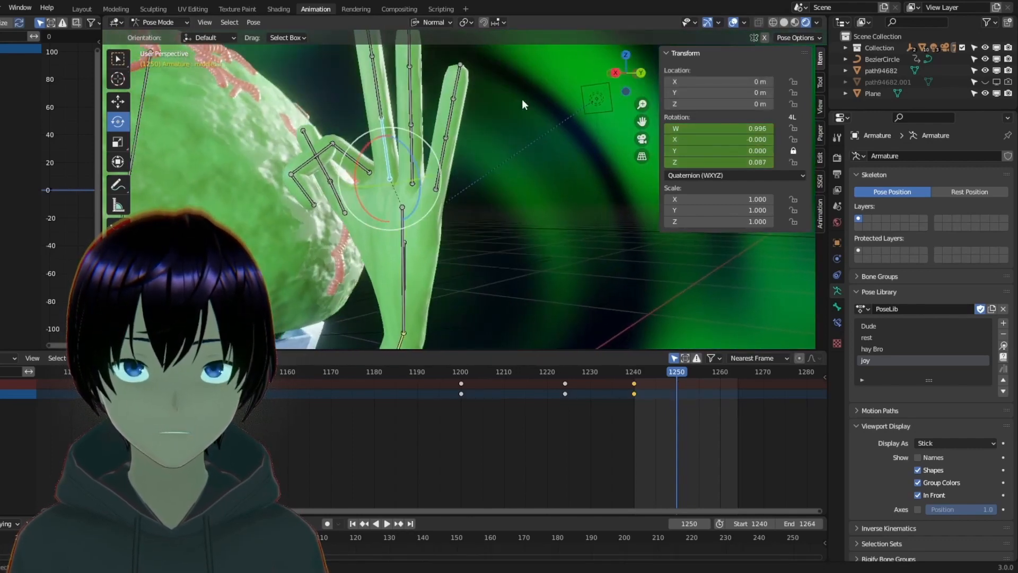
left_click_drag(359, 150, 559, 168)
key("i")
left_click(346, 125)
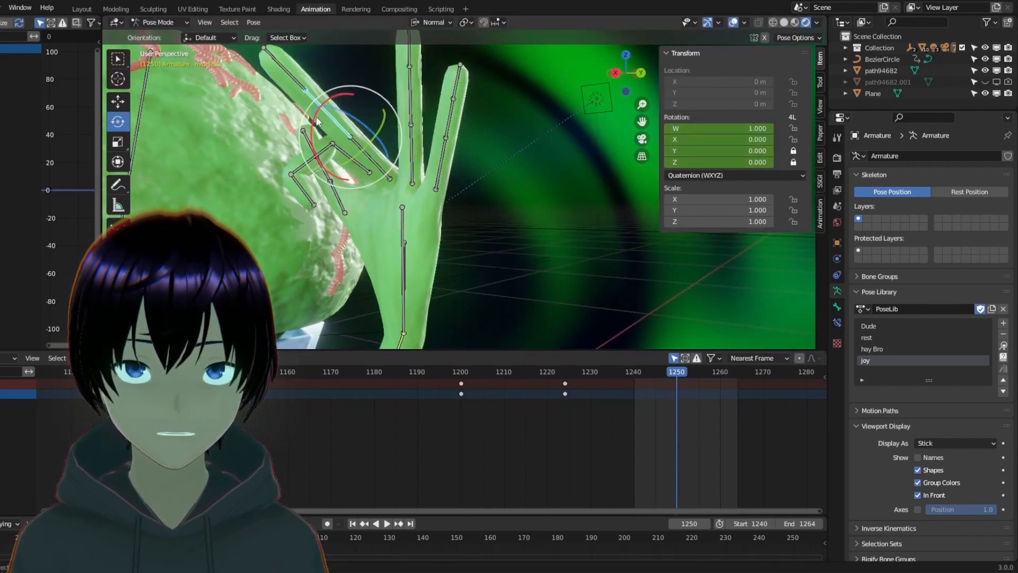
left_click_drag(326, 111, 313, 145)
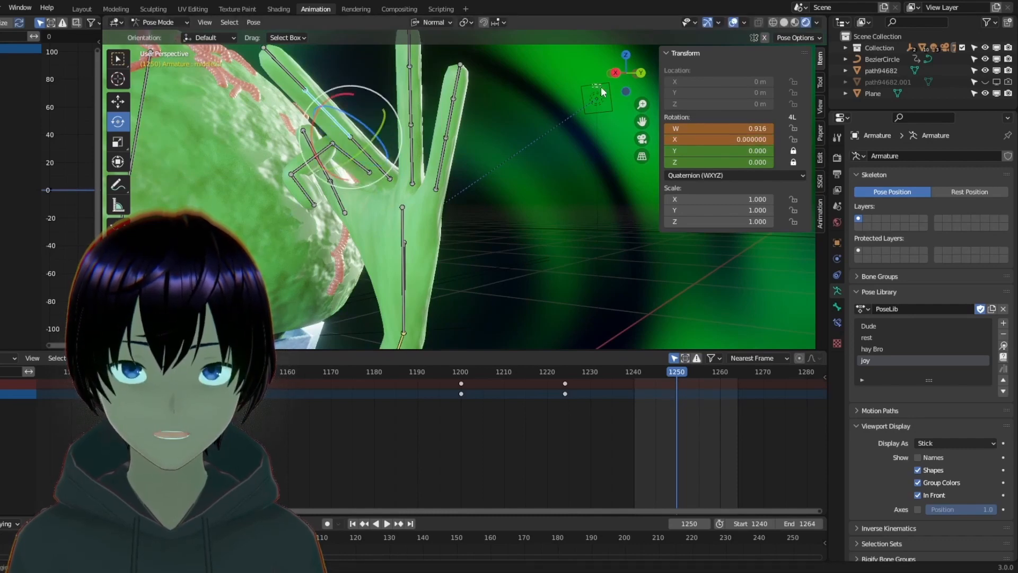
left_click_drag(626, 72, 610, 75)
left_click(378, 144)
left_click_drag(377, 146, 552, 165)
key("i")
left_click(354, 218)
left_click_drag(340, 195, 366, 252)
key("i")
- Curl the left ring finger by rotating its base bone about 48° and bending its middle and tip bones, keyframing each at frame 1250
left_click(456, 173)
left_click_drag(454, 169, 441, 213)
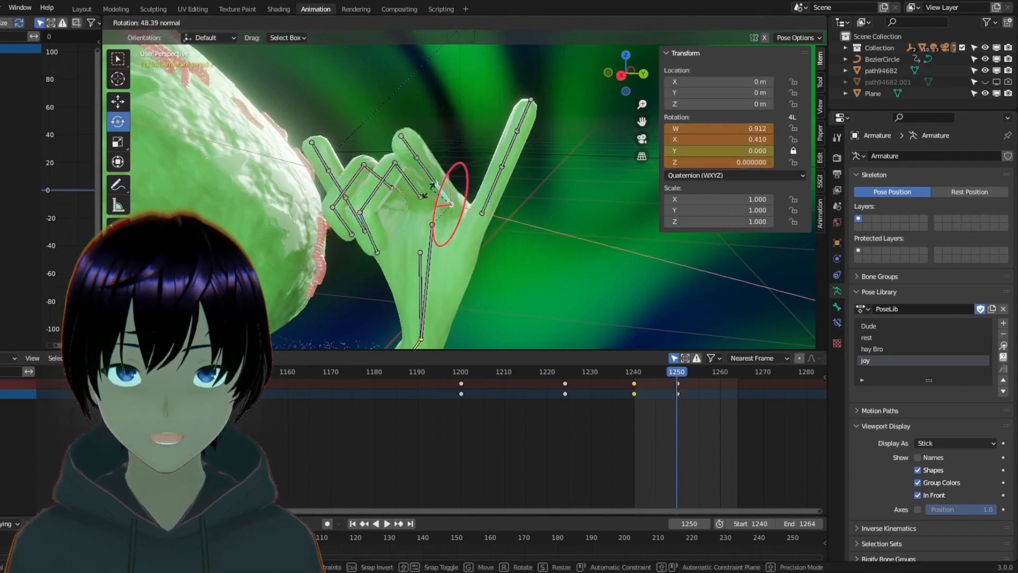
key("i")
left_click(425, 148)
left_click_drag(425, 150, 561, 177)
key("i")
left_click(405, 241)
left_click_drag(417, 193, 395, 238)
key("i")
- Curl the left pinky by rotating its bones toward the palm, with the tip bone at about X 0.477, and keyframe them at frame 1250
left_click_drag(626, 75, 578, 75)
scroll(599, 125, "down", 6)
scroll(600, 124, "up", 6)
left_click(468, 150)
left_click_drag(459, 152, 422, 211)
key("i")
left_click(448, 162)
left_click(427, 188)
key("i")
- Rotate the left thumb's base bone to about X 0.257, Y 0.053, Z 0.195 and keyframe it at frame 1250
mouse_move(626, 74)
left_mouse_down()
mouse_move(669, 74)
mouse_move(643, 74)
left_mouse_up()
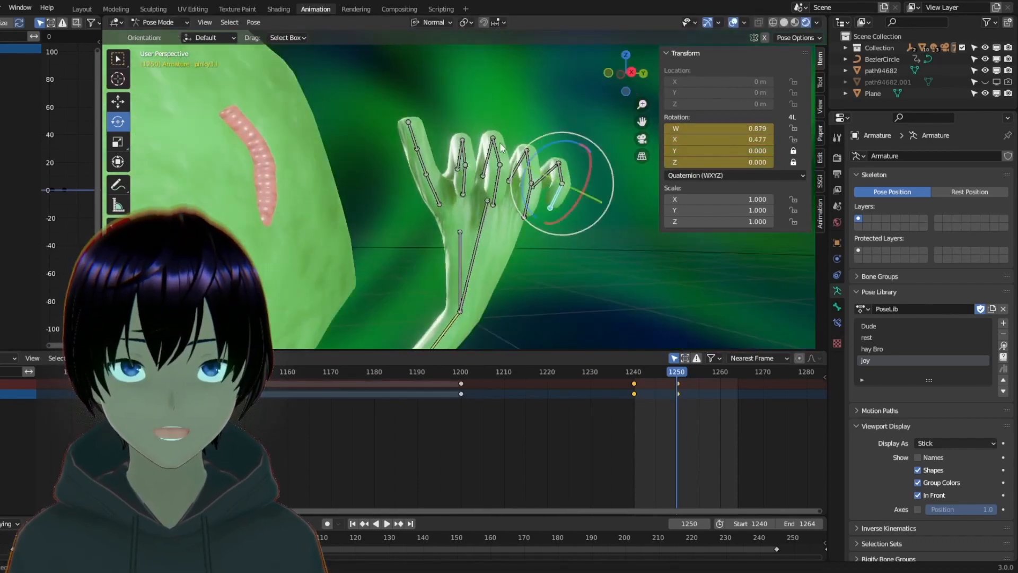
left_click(433, 186)
left_click_drag(450, 216, 446, 197)
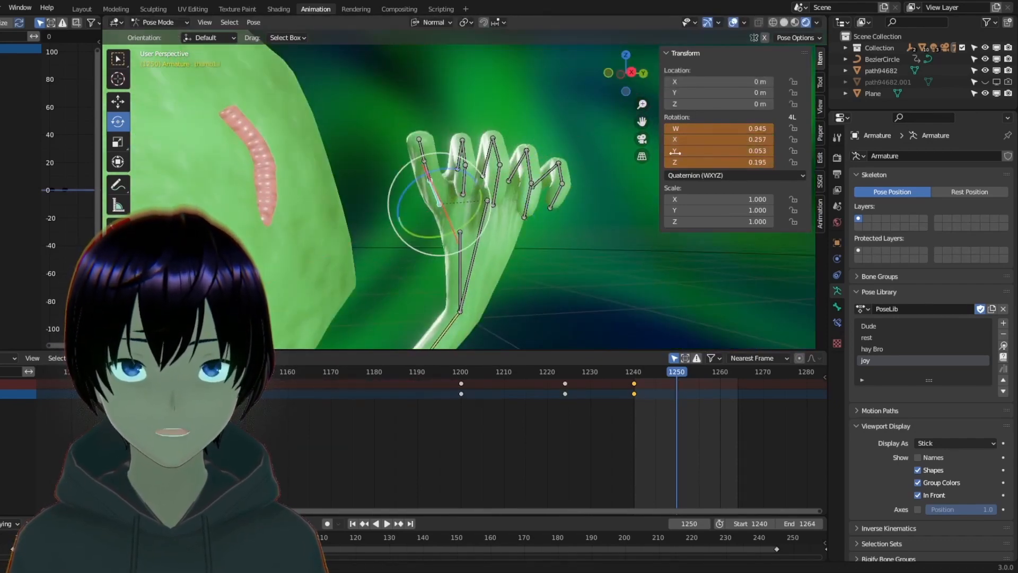
key("i")
- Fold the left thumb's middle bone across the palm, toggle its Z rotation lock, and keyframe it at frame 1250
left_click(429, 170)
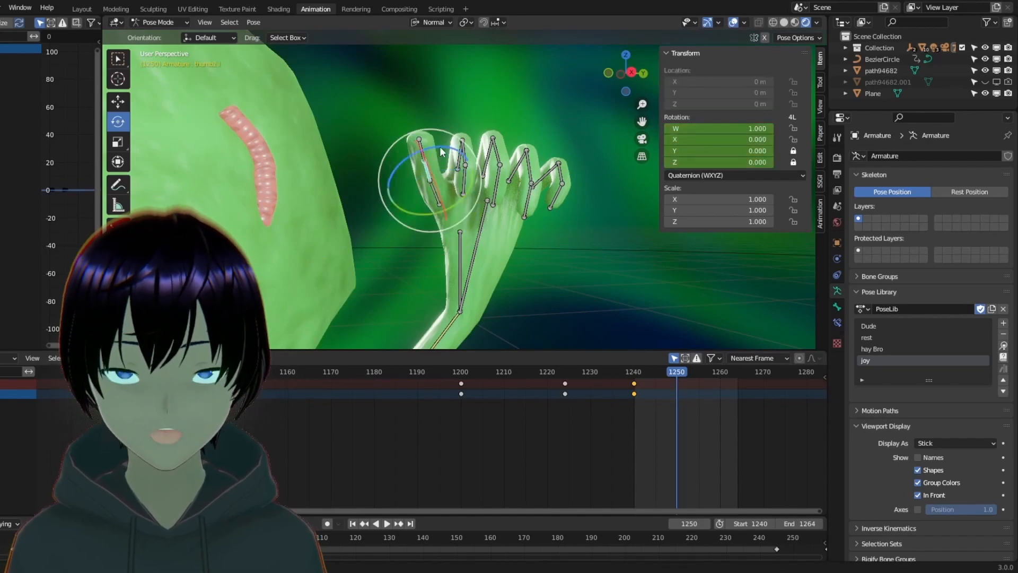
left_click_drag(414, 165, 446, 149)
left_click_drag(626, 74, 637, 87)
scroll(432, 216, "up", 2)
left_click_drag(430, 225, 503, 208)
left_click(793, 162)
key("i")
- Bend the left thumb's tip bone slightly toward the palm to about W 0.980 and keyframe it at frame 1250
left_click(463, 243)
key("i")
left_click(514, 212)
left_click(502, 218)
left_click_drag(618, 82, 586, 46)
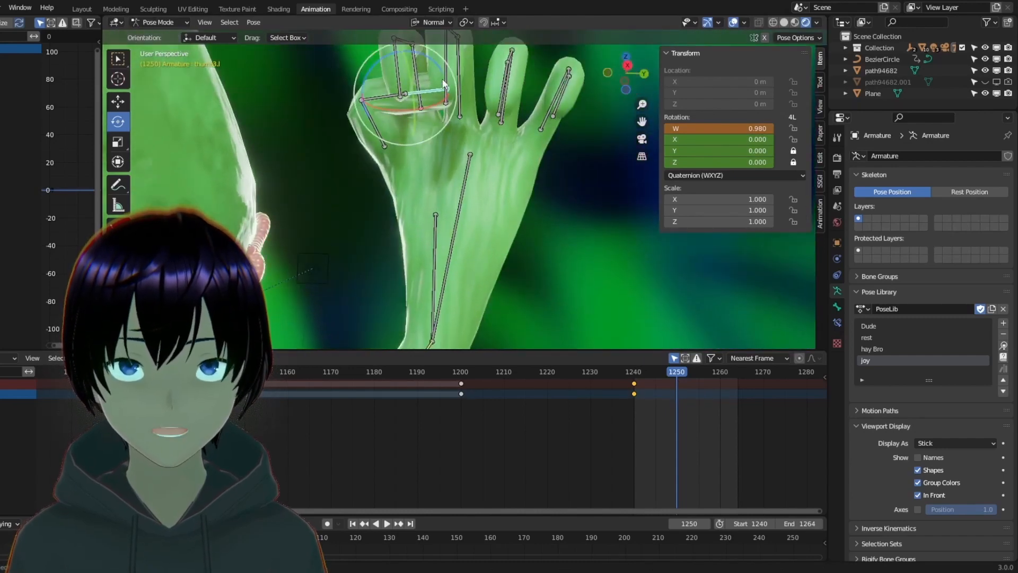
mouse_move(441, 71)
left_mouse_down()
mouse_move(451, 83)
mouse_move(441, 71)
left_mouse_up()
key("i")
- Curl the left index finger's middle bone further to about W 0.782, X 0.624 and keyframe it at frame 1250
scroll(566, 131, "down", 4)
left_click_drag(624, 74, 584, 119)
left_click(323, 180)
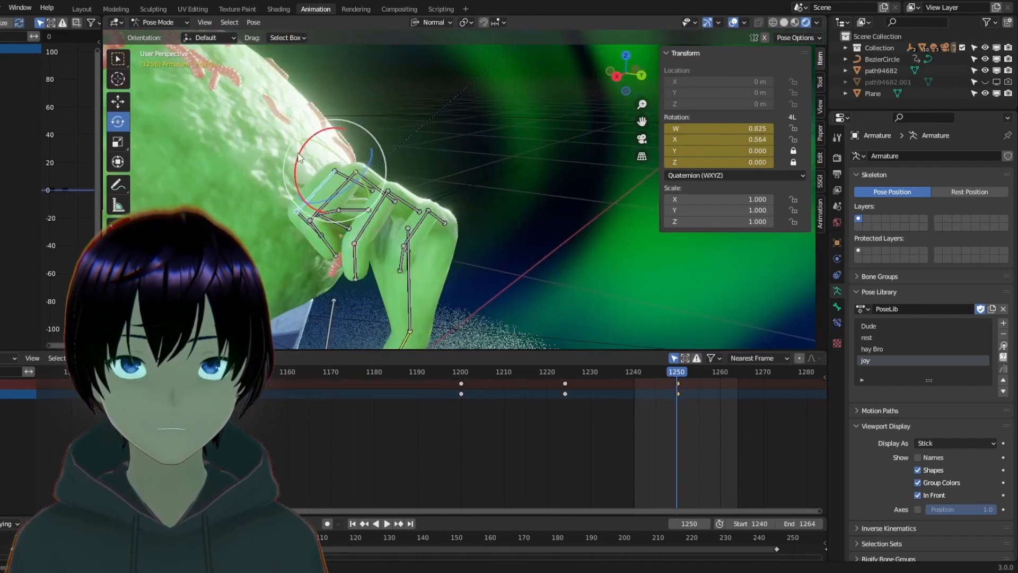
left_click_drag(309, 151, 300, 177)
key("i")
scroll(630, 80, "down", 3)
- Select all left hand bones and save them as a new pose named Punch.l in the pose library
left_click(630, 78)
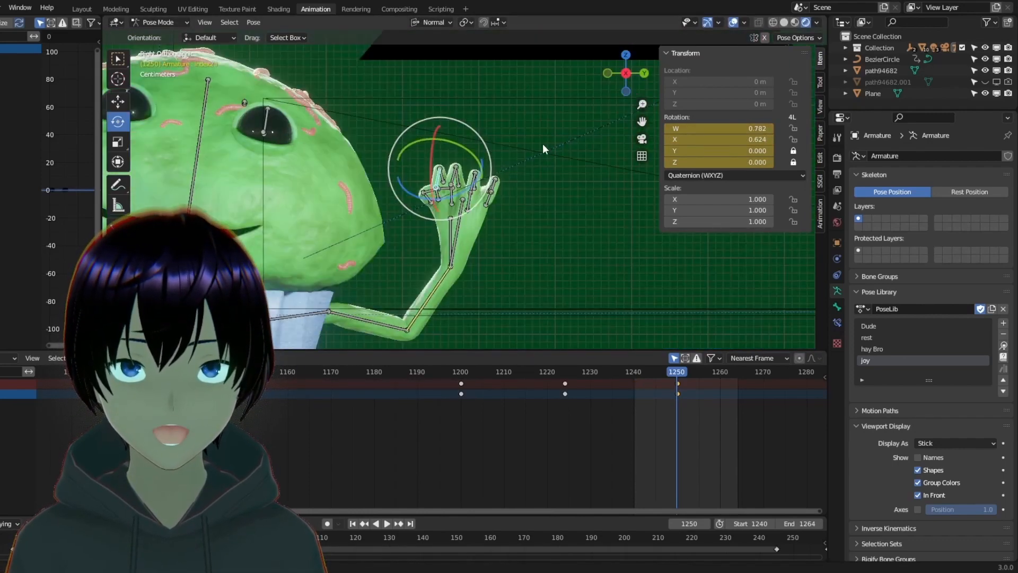
left_click(119, 58)
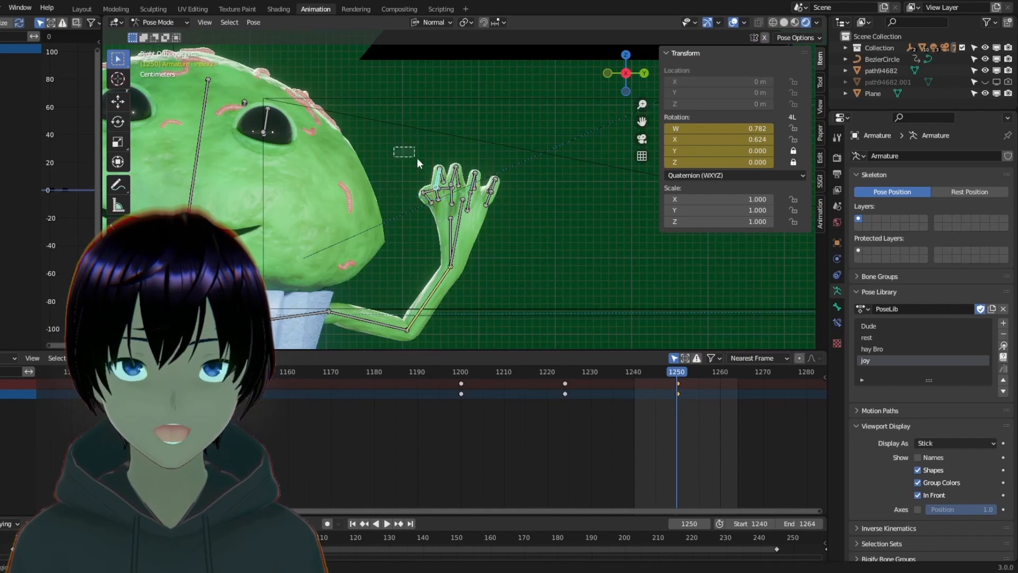
left_click_drag(399, 150, 509, 261)
left_click(1004, 323)
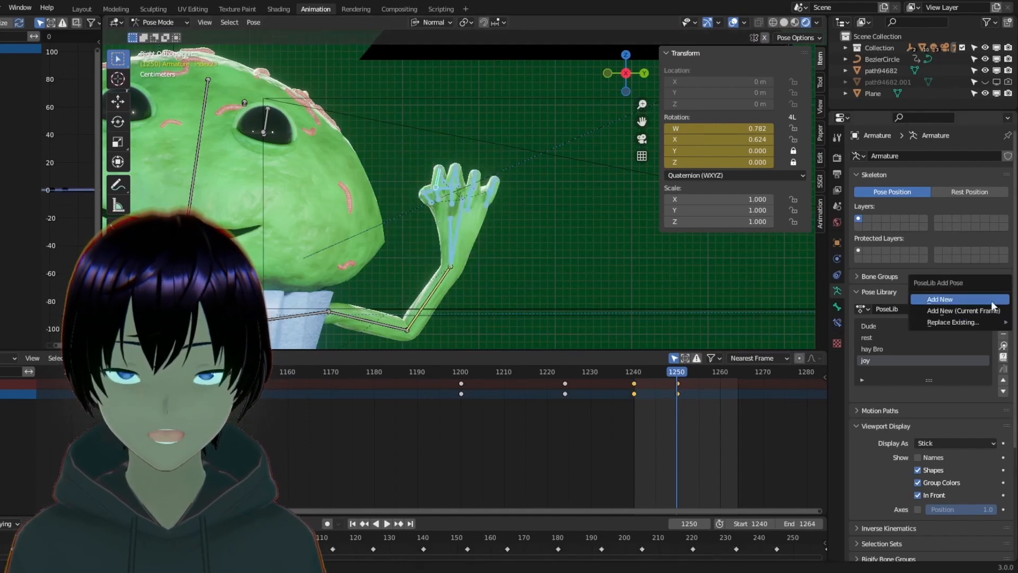
left_click(931, 298)
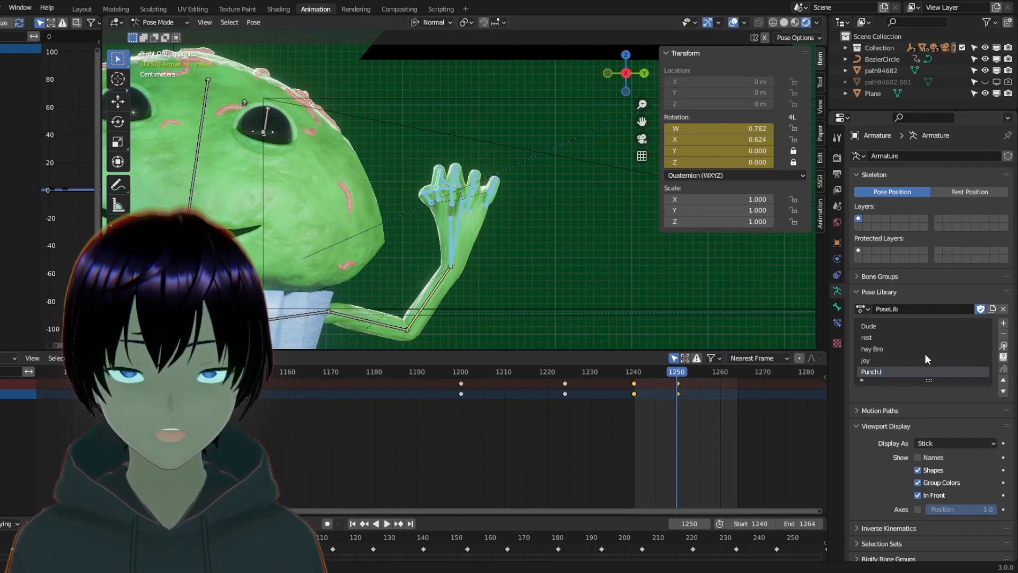
- Test the pose library on the left hand by applying the joy pose and reapplying Punch.l
left_click(912, 361)
left_click(1003, 345)
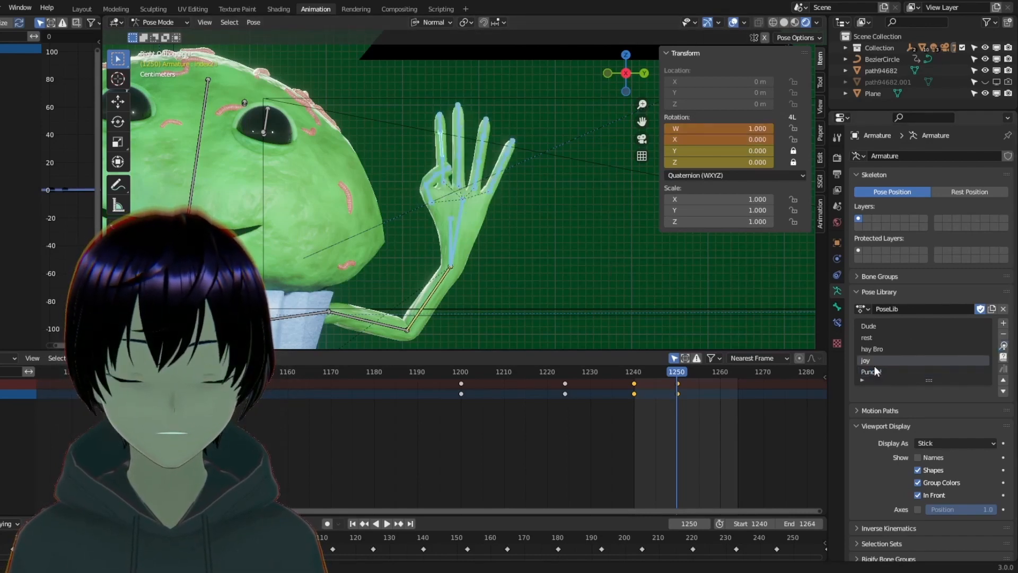
left_click(1004, 346)
mouse_move(628, 72)
left_mouse_down()
mouse_move(531, 80)
mouse_move(628, 71)
left_mouse_up()
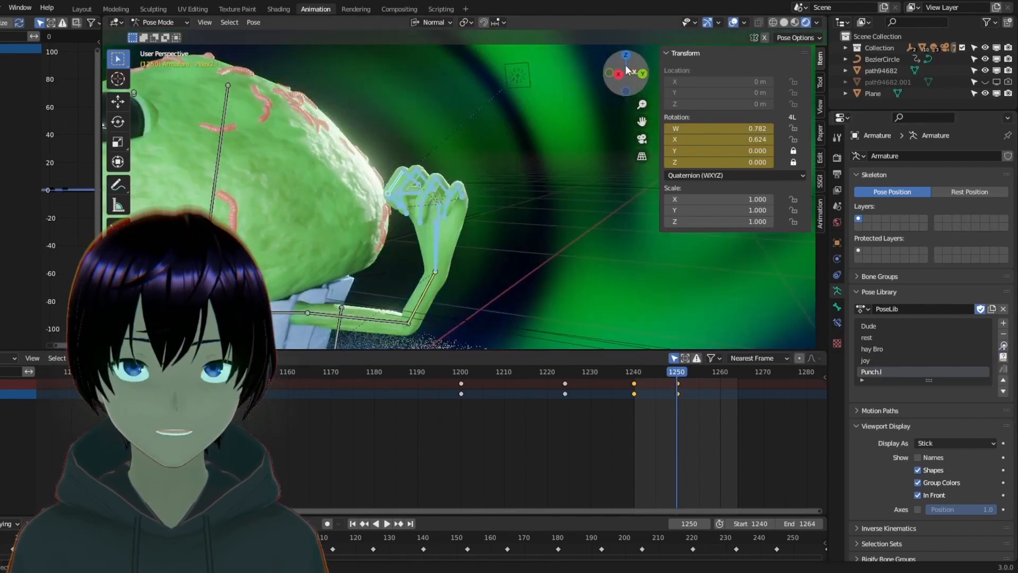
- Straighten the right index finger's base bone by setting its rotation to W 1, X 0, and keyframe it at frame 1250
left_click(626, 73)
middle_click_drag(634, 109, 398, 159, "shift")
scroll(435, 64, "up", 4)
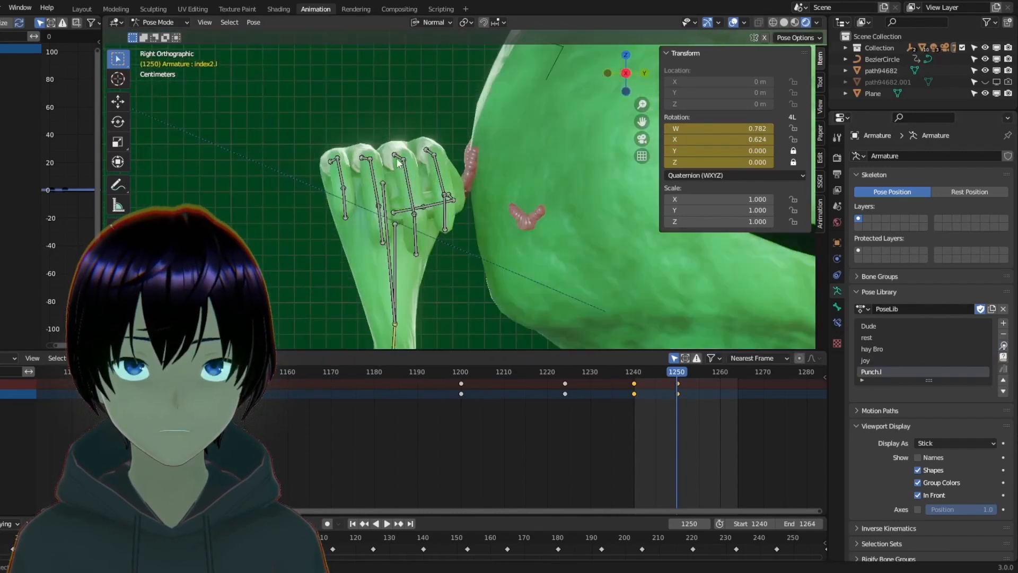
left_click(398, 159)
left_click(428, 154)
left_click(714, 131)
type("1")
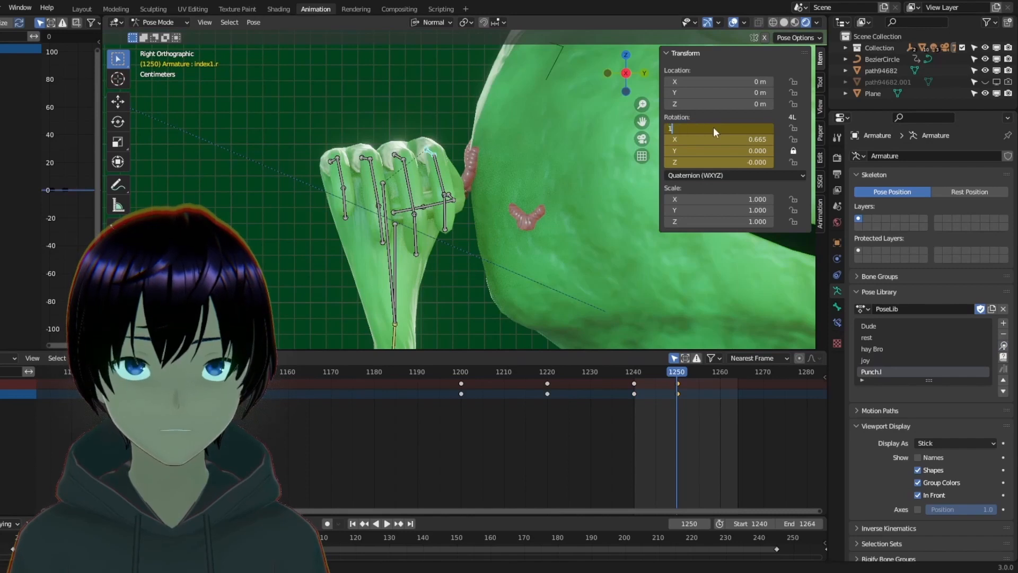
key("Return")
left_click(723, 140)
type("0")
key("Return")
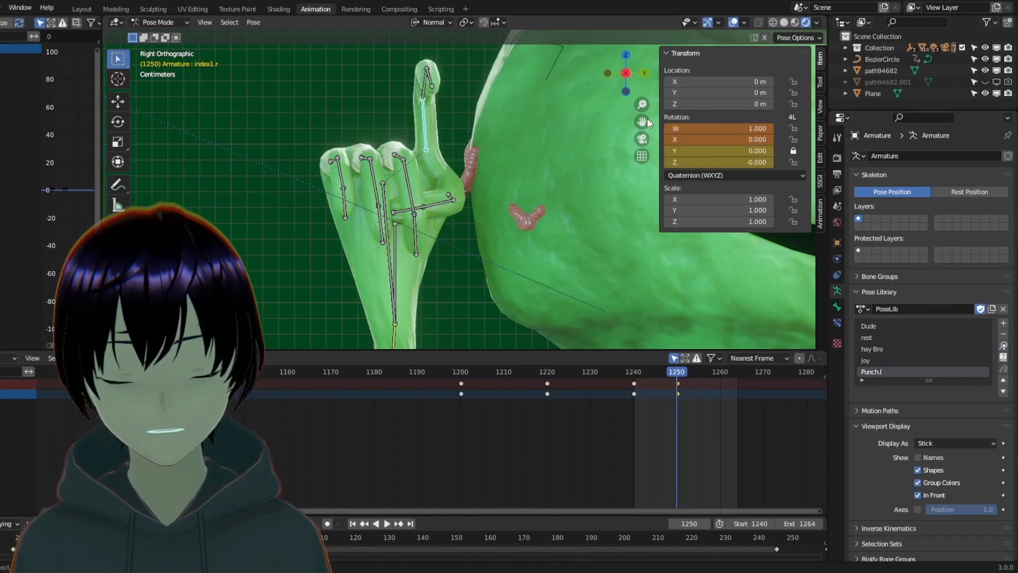
key("i")
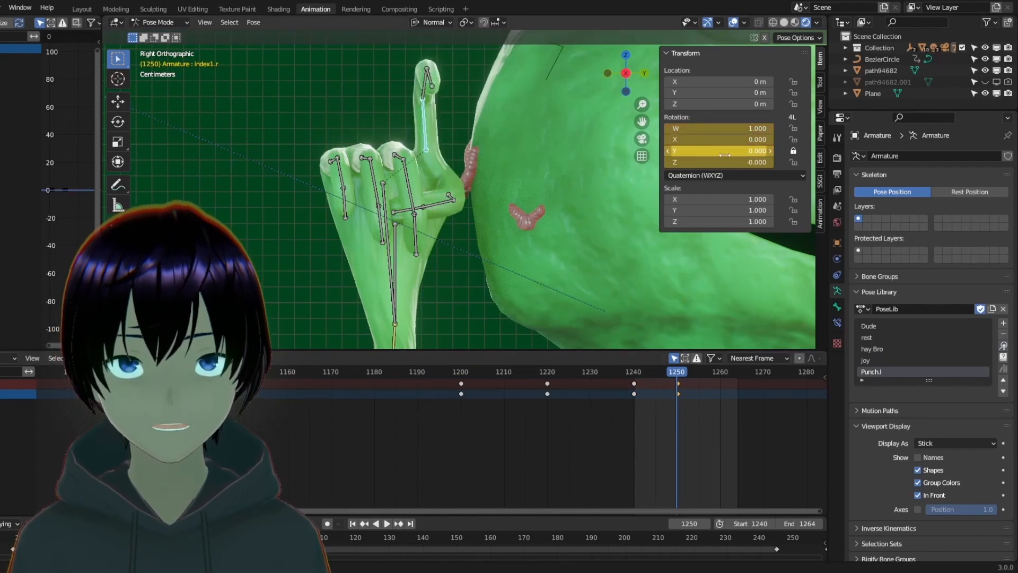
- Straighten the right index finger's middle and tip bones with neutral rotation keyframes at frame 1250
left_click_drag(694, 442, 664, 371)
left_click(426, 88)
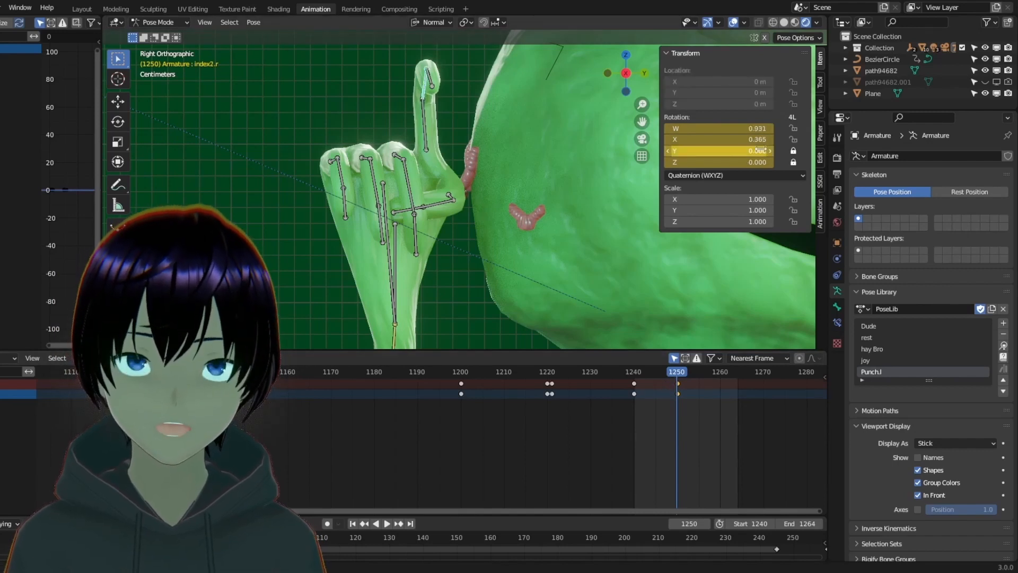
key("alt+r")
key("i")
left_click(422, 42)
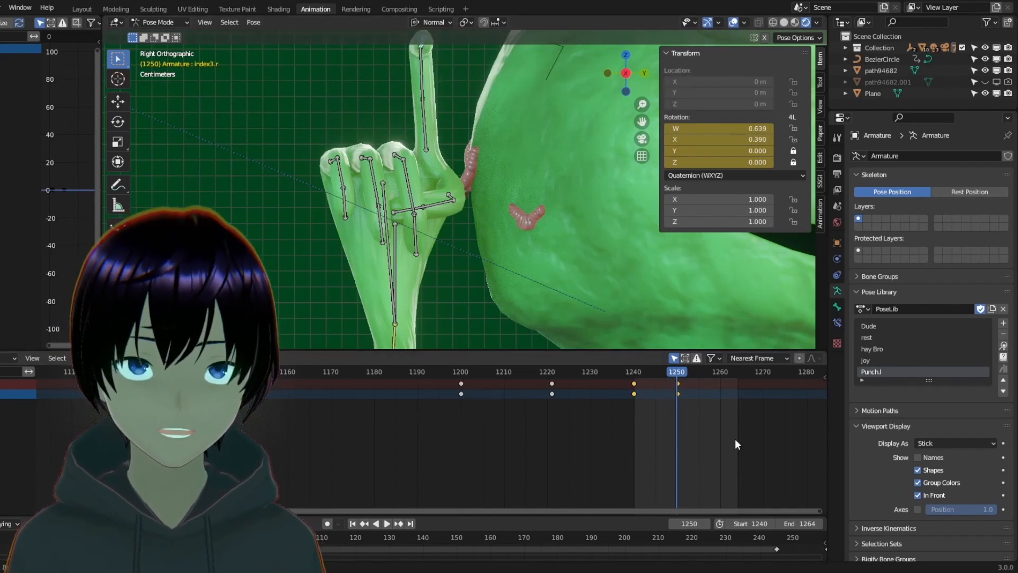
- Straighten all three right pinky bones with neutral rotation keyframes at frame 1250
left_click(340, 167)
key("alt+r")
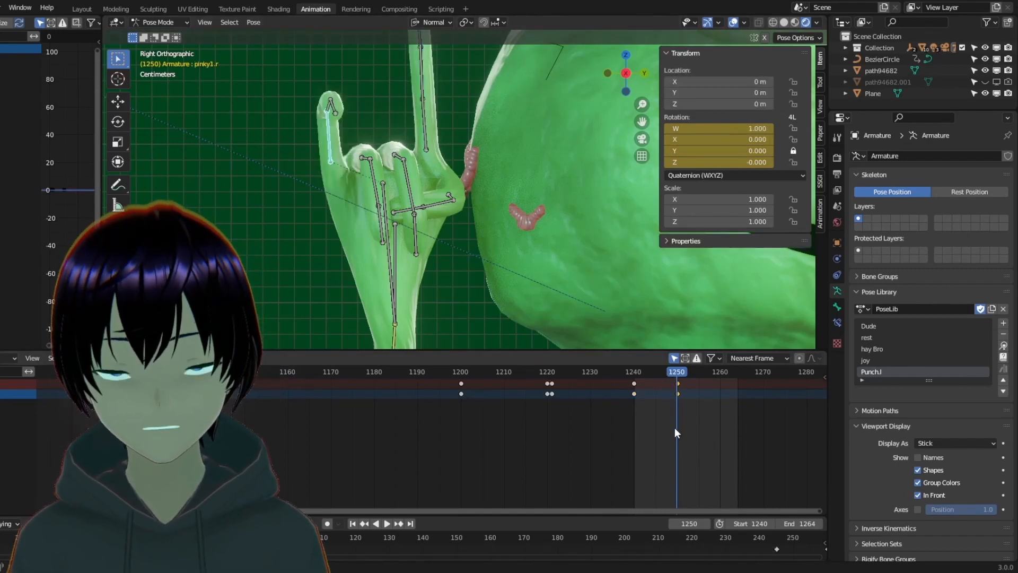
left_click(331, 110)
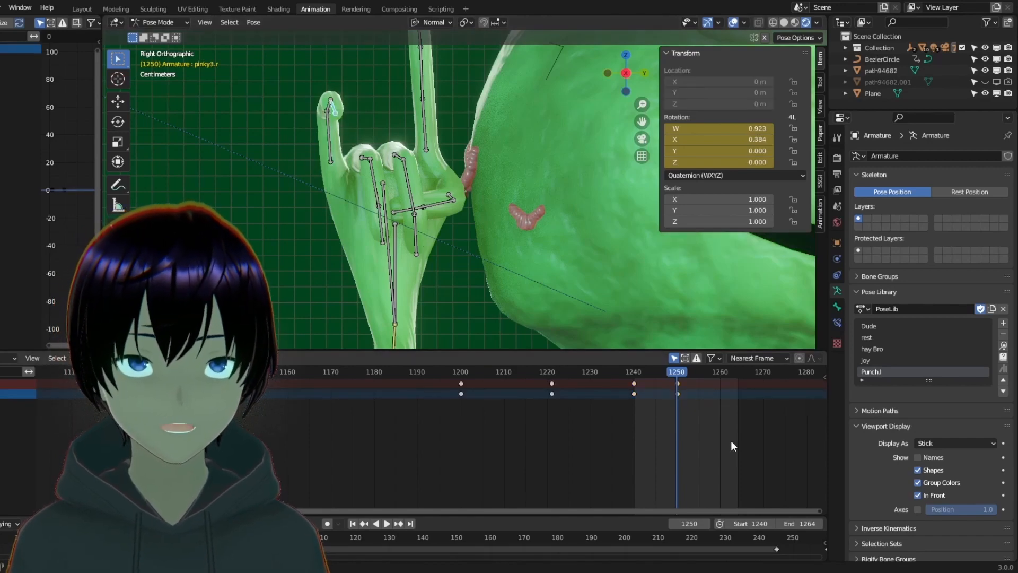
key("alt+r")
scroll(534, 141, "down", 3)
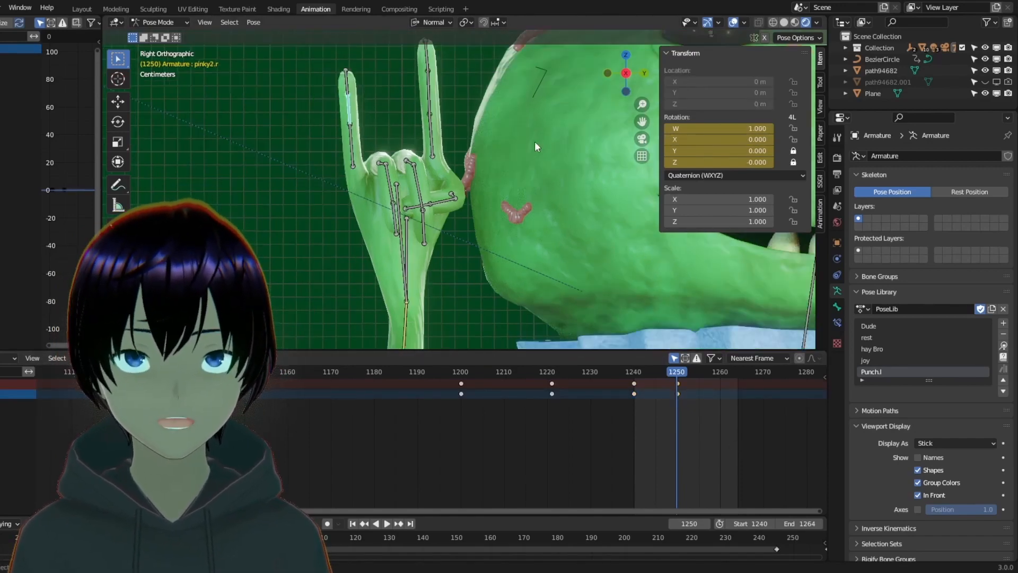
- Straighten the right thumb by giving its base and middle bones neutral rotation keyframes at frame 1250
scroll(524, 152, "up", 5)
left_click(449, 203)
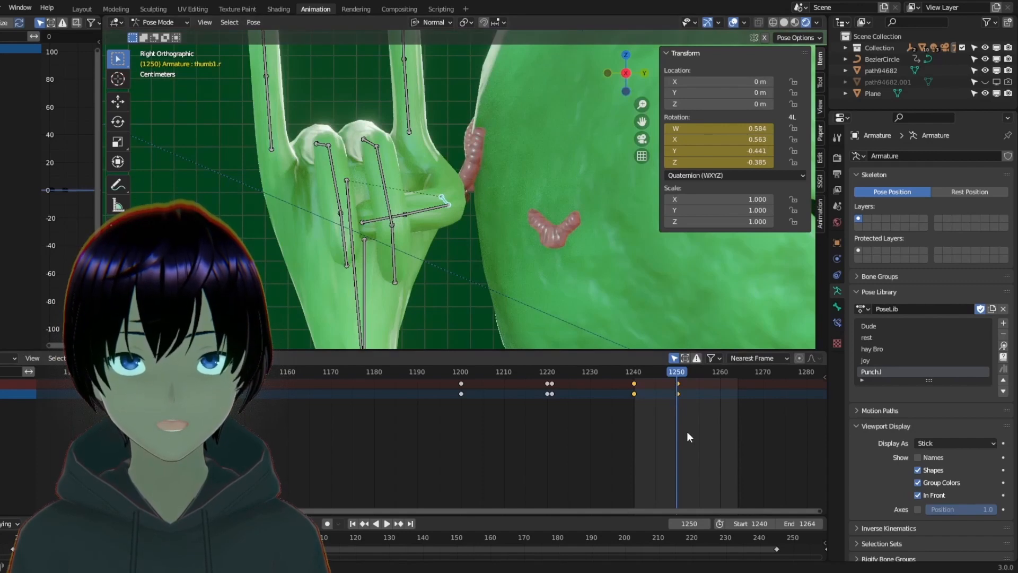
key("alt+r")
left_click(449, 152)
key("alt+r")
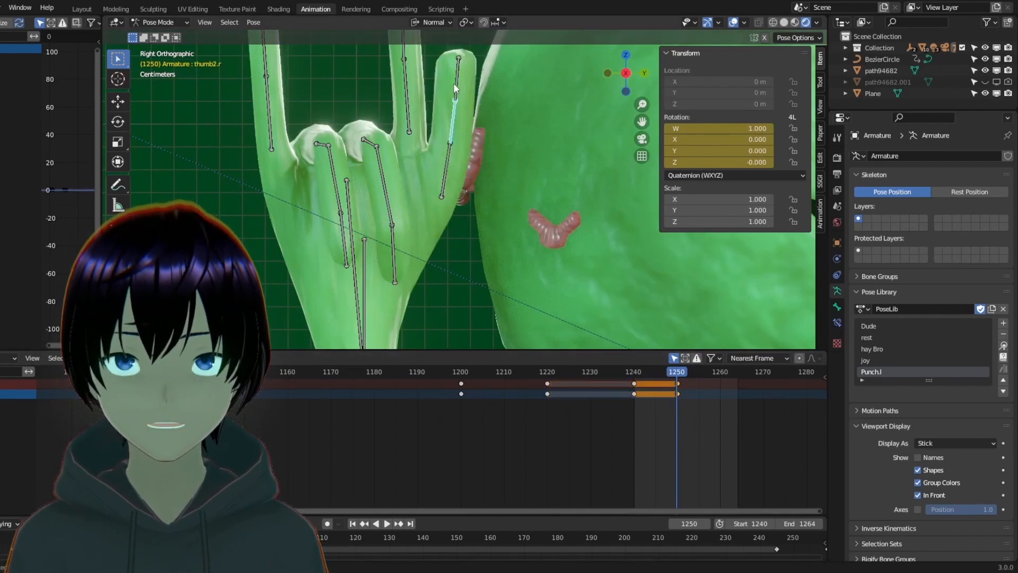
- Rotate the right thumb's base bone outward from the hand to about W 0.995, Z -0.095
left_click(419, 161)
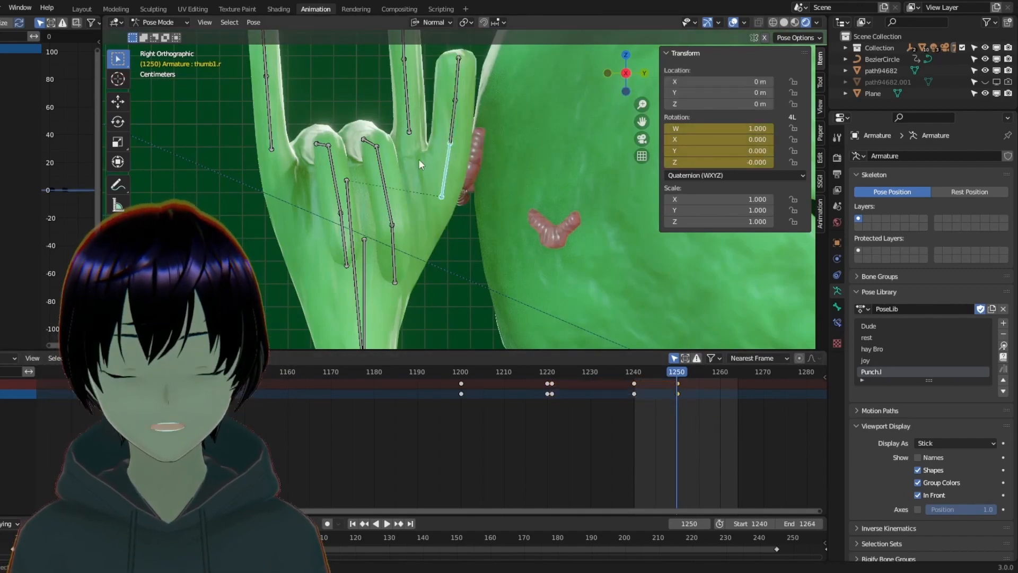
left_click(122, 126)
left_click_drag(426, 158, 447, 151)
scroll(447, 150, "down", 6)
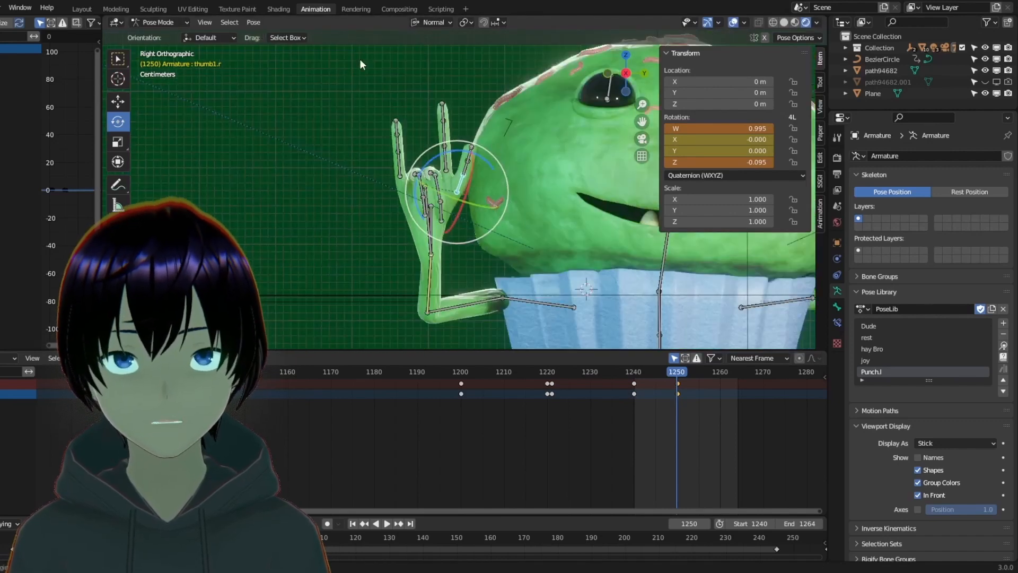
- Select all right hand finger bones, including the middle and ring tips, and save them as a new pose named 666.r
left_click_drag(360, 60, 502, 265)
left_click_drag(341, 104, 487, 233)
scroll(468, 192, "up", 3)
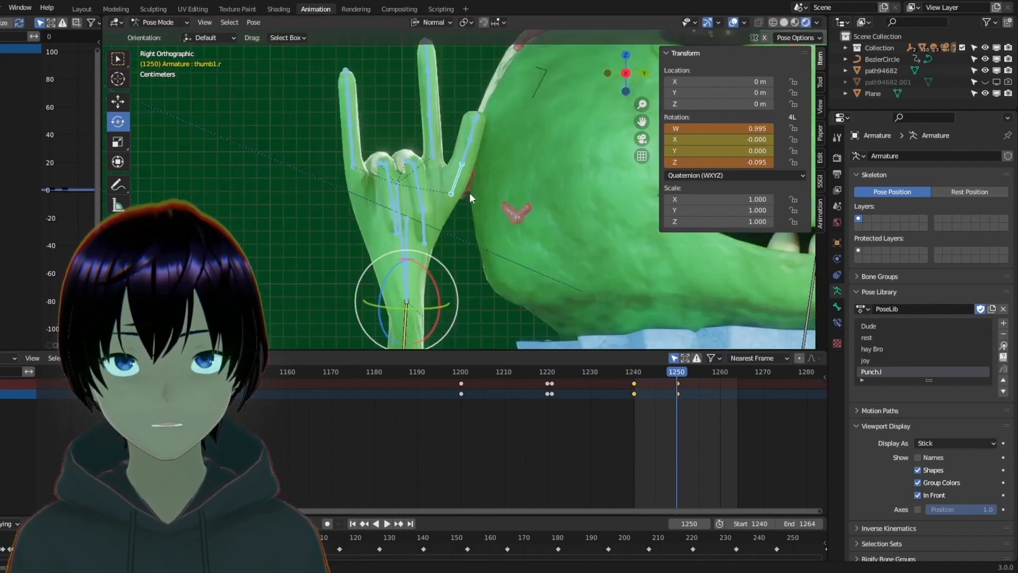
scroll(469, 193, "up", 2)
scroll(272, 79, "down", 2)
left_click_drag(272, 78, 504, 195)
scroll(414, 233, "up", 2)
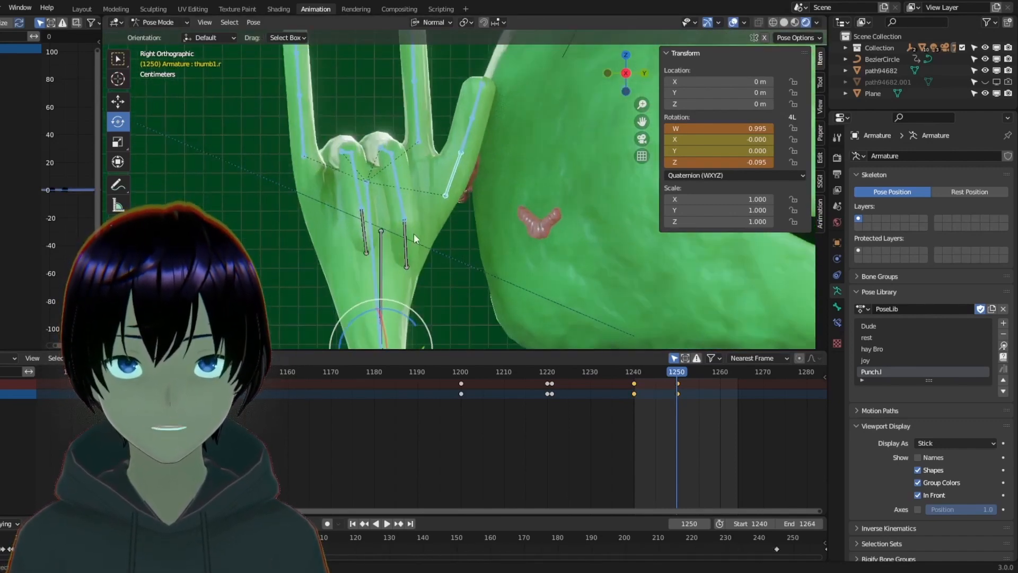
left_click(406, 245, "shift")
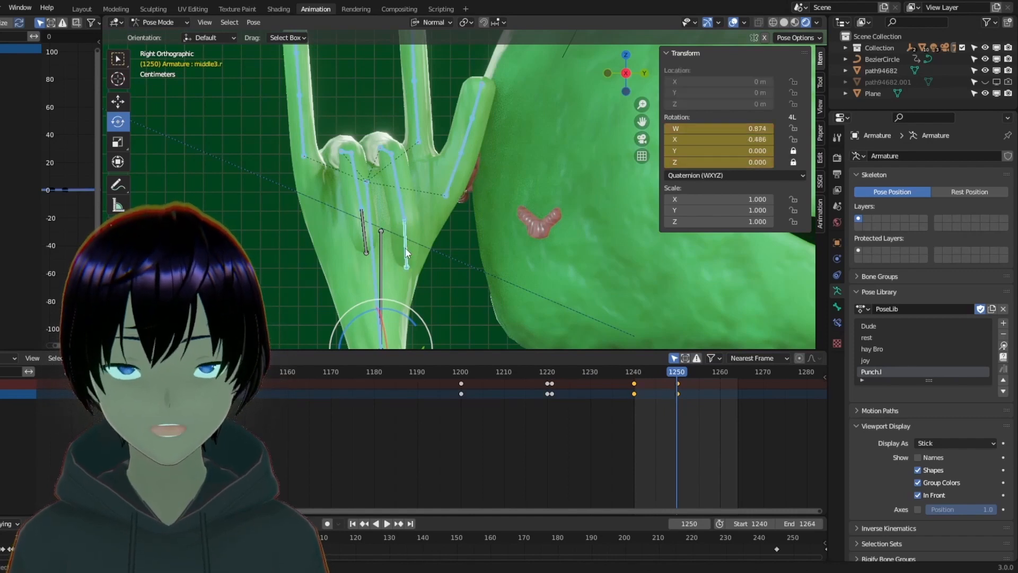
left_click(364, 233, "shift")
left_click(1004, 324)
left_click(986, 325)
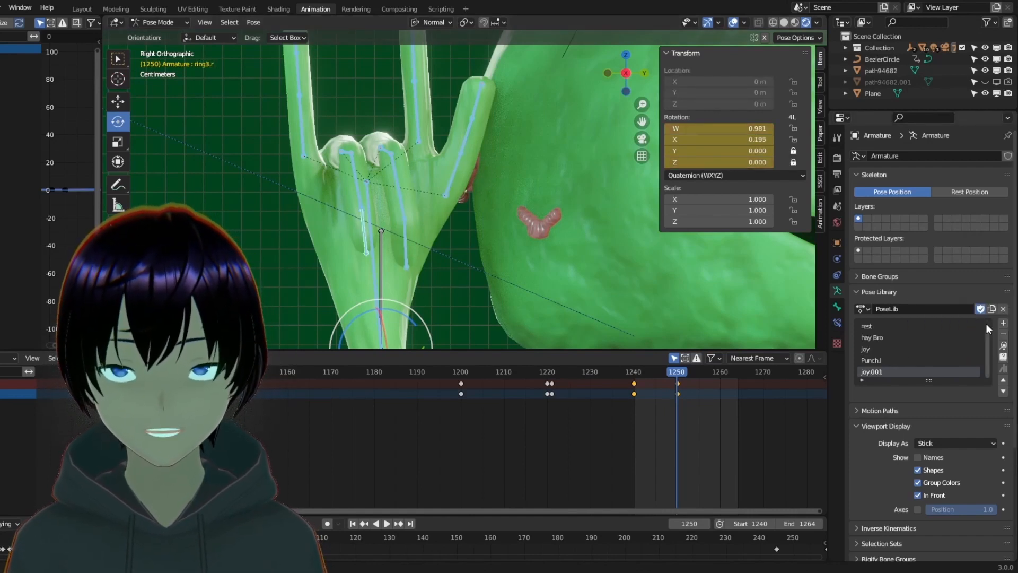
double_click(912, 373)
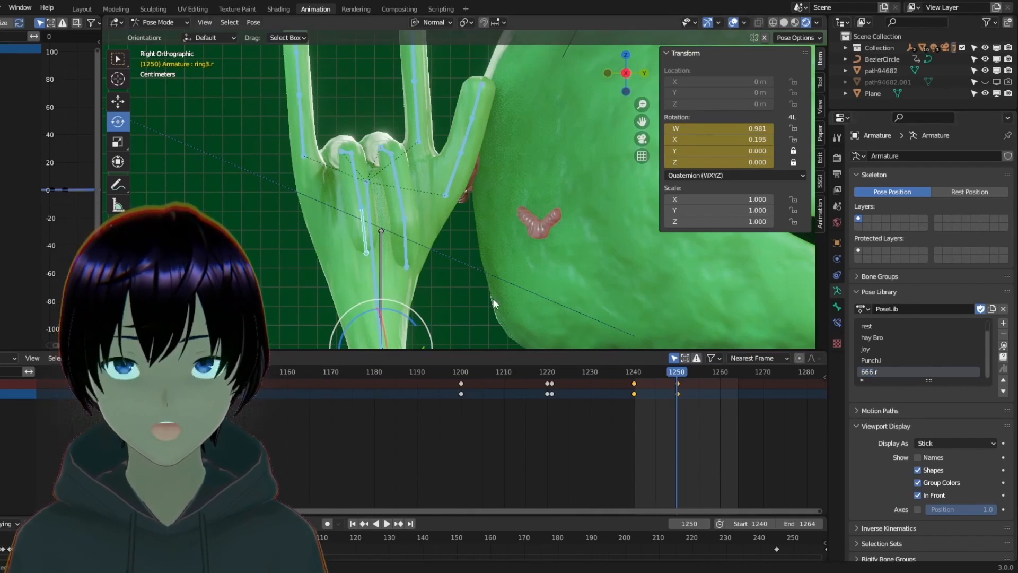
- Test the pose library on the right hand by applying the joy pose and reapplying 666.r
scroll(493, 302, "down", 6)
left_click(920, 351)
left_click(1003, 345)
left_click(966, 371)
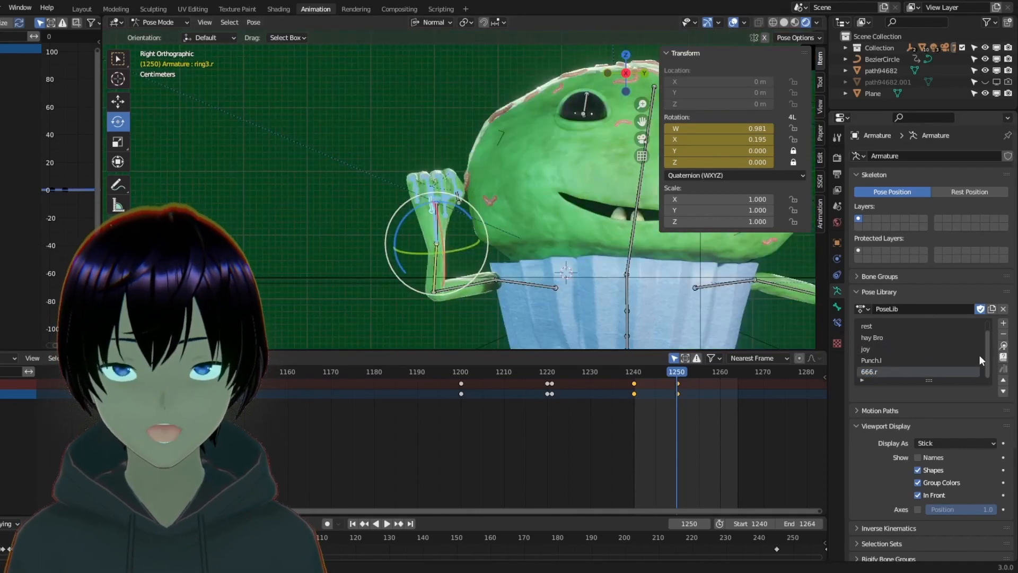
left_click(1003, 346)
scroll(488, 263, "down", 2)
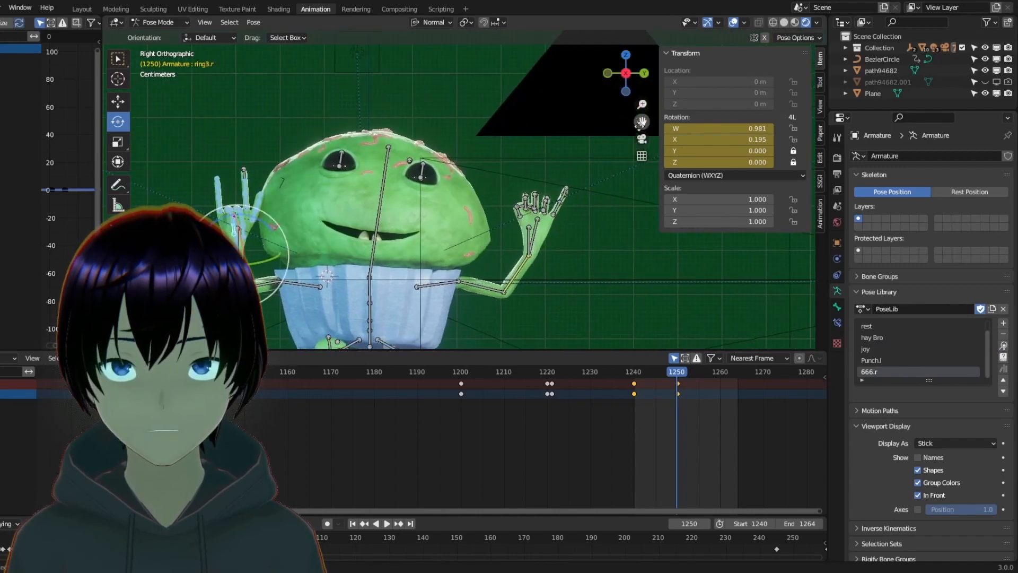
- Straighten the left pinky, giving its tip bone a W 1, X 0 rotation keyframe at frame 1250
scroll(610, 228, "up", 3)
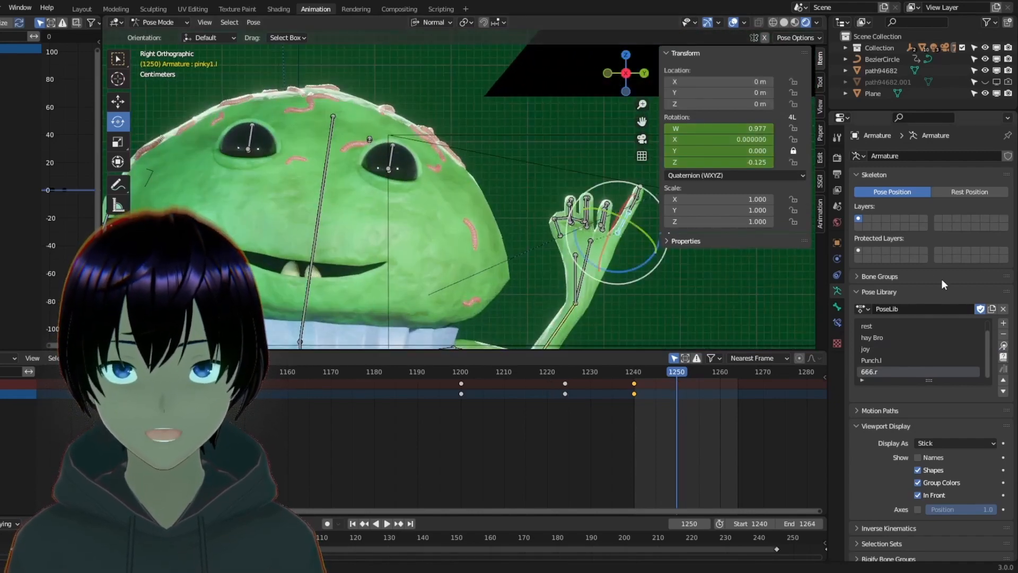
middle_click_drag(650, 108, 573, 109)
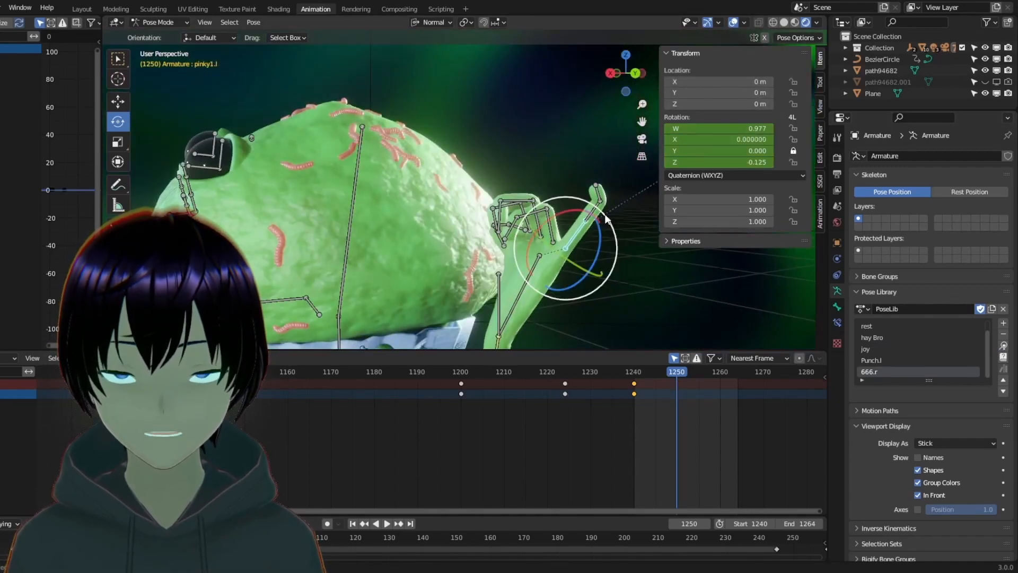
key("ctrl+z")
key("ctrl+z")
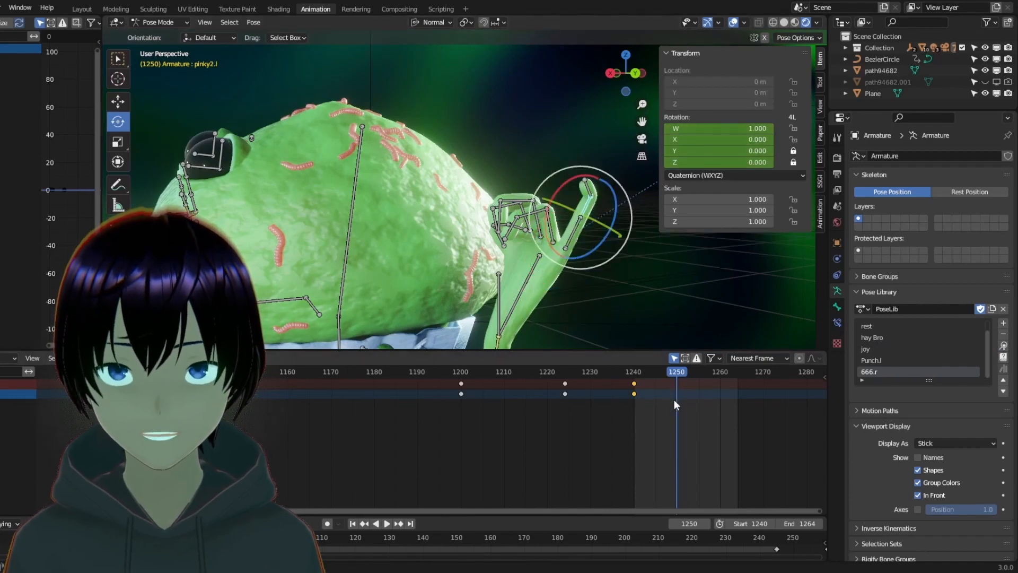
left_click(589, 189)
key("ctrl+v")
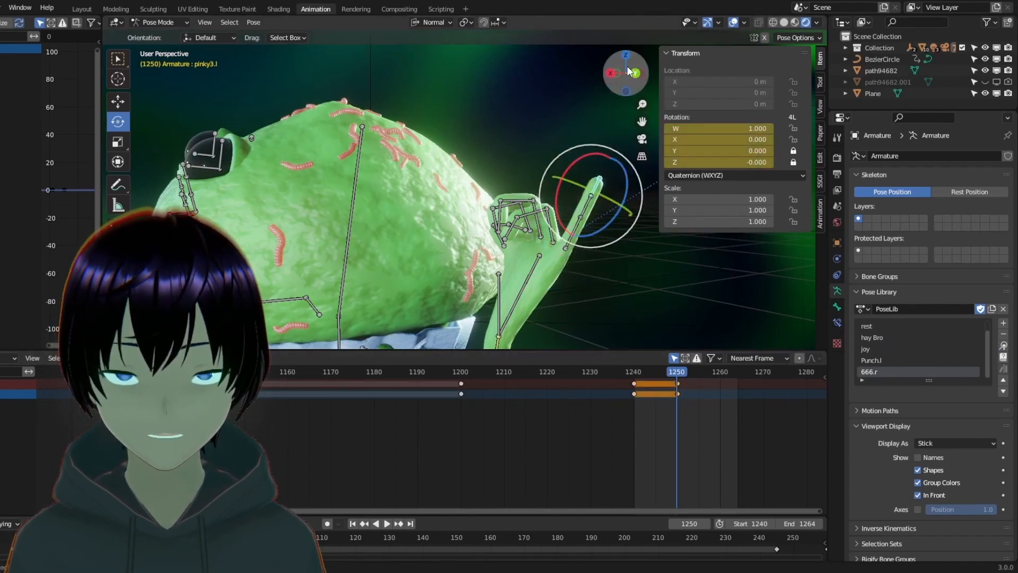
- Straighten the left thumb by resetting its bones to their unrotated state, W 1 and X 0
left_click_drag(632, 72, 660, 72)
scroll(609, 206, "up", 2)
left_click(593, 263)
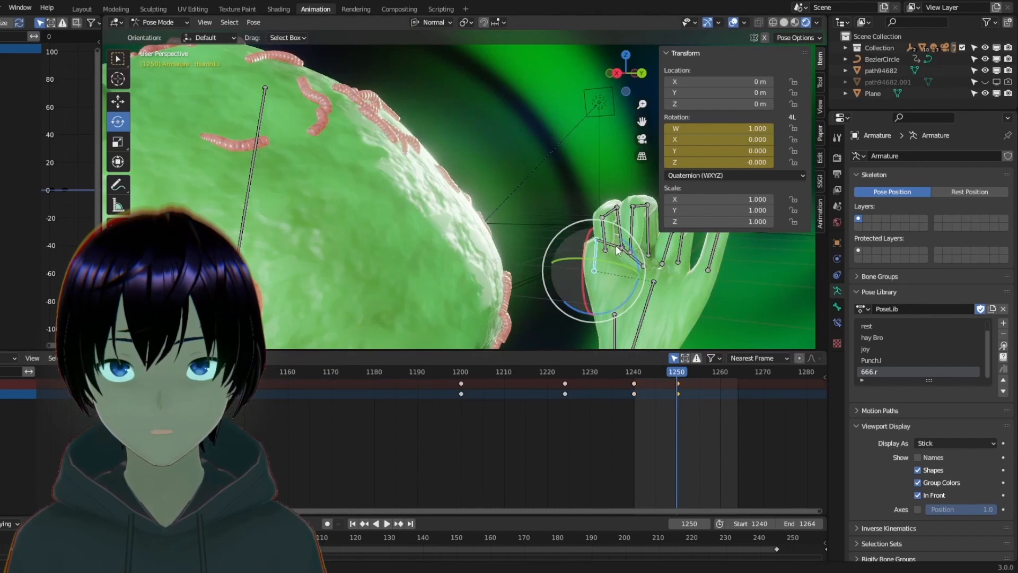
left_click(605, 200)
key("ctrl+v")
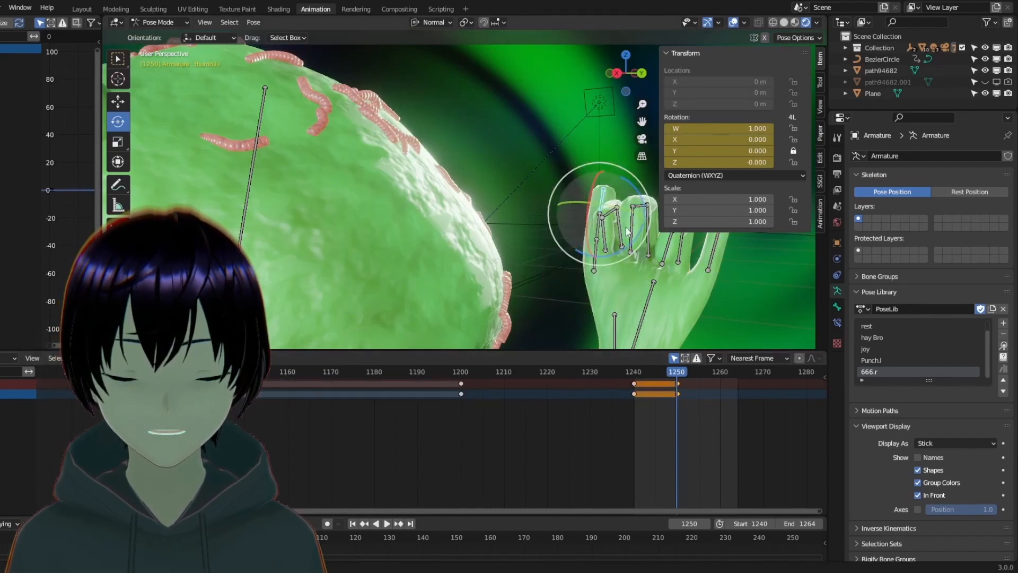
- Straighten the left index finger by clearing the rotation of its base, middle and tip bones
left_click(621, 233)
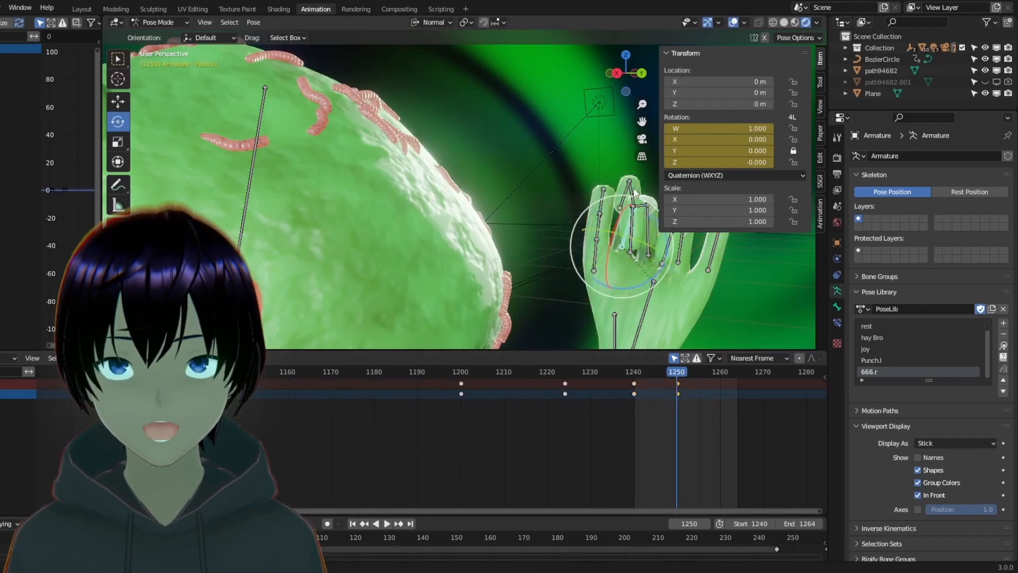
left_click(633, 193)
key("alt+r")
left_click(642, 156)
left_click(629, 175)
key("alt+r")
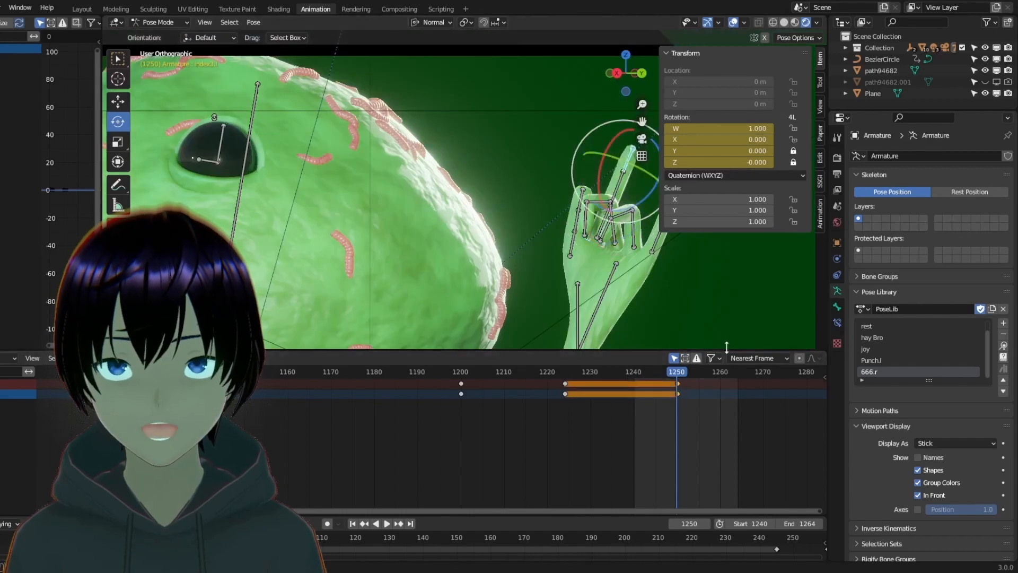
- Rotate the left ring finger's base bone to about W 0.914, X 0.407
scroll(593, 236, "down", 2)
left_click(582, 217)
key("r")
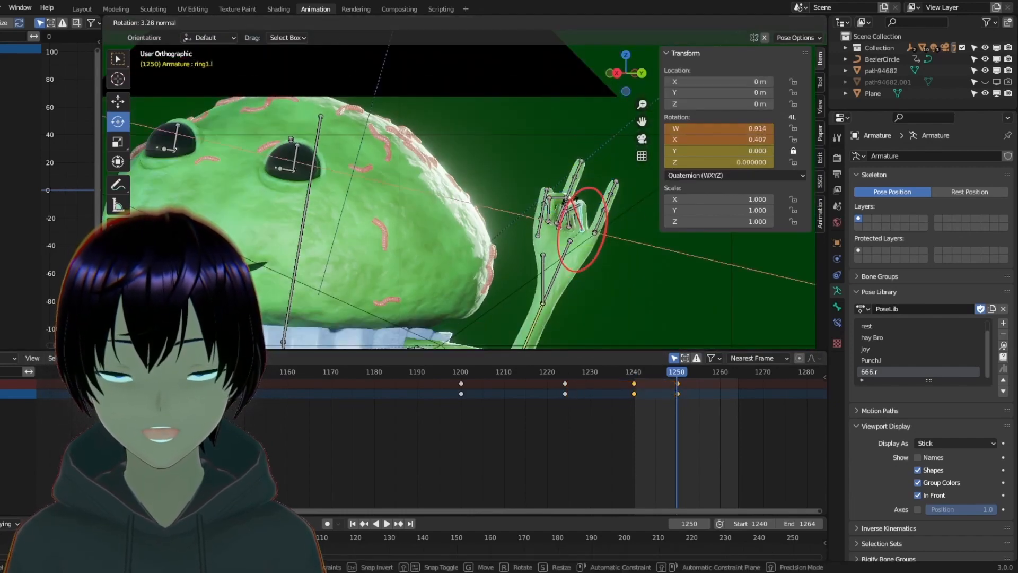
left_click(570, 205)
- Curl the left middle finger's base bone to about W 0.822, X 0.563, Z 0.079, keeping the index base unrotated
scroll(632, 224, "up", 1)
left_click(598, 218)
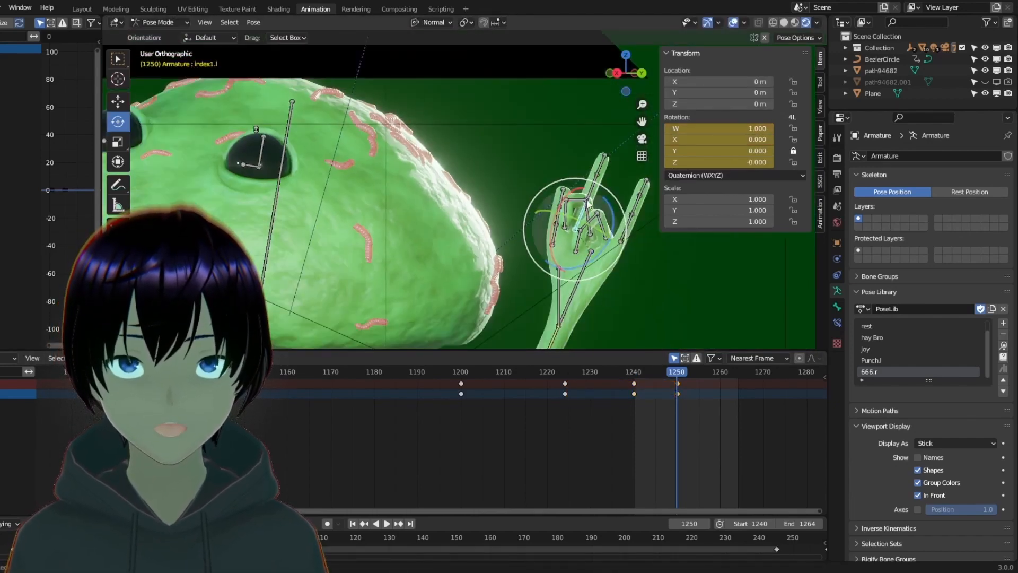
key("alt+r")
left_click(586, 208)
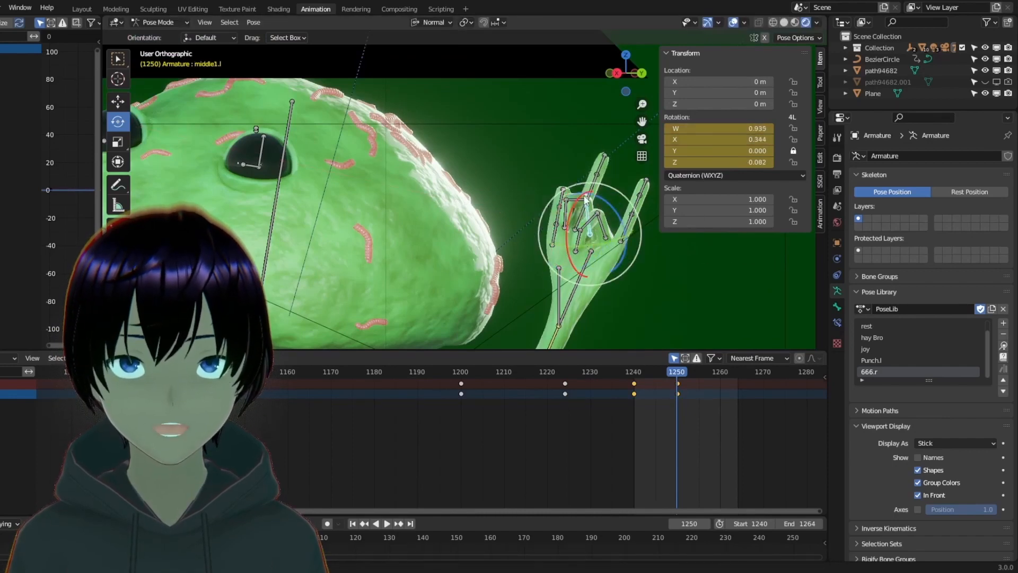
key("r")
left_click(572, 216)
- Select all left hand finger bones and save them in the pose library as a new pose named 666.l
scroll(571, 216, "down", 2)
scroll(571, 214, "up", 1)
left_click_drag(530, 148, 612, 251)
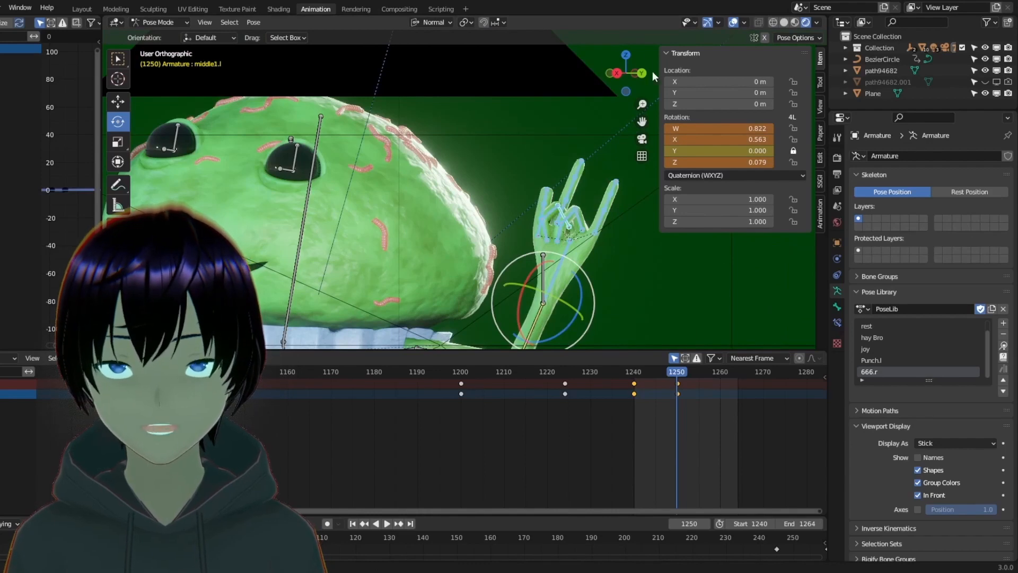
mouse_move(639, 73)
left_mouse_down()
mouse_move(557, 73)
mouse_move(687, 73)
mouse_move(656, 73)
left_mouse_up()
left_click(1004, 323)
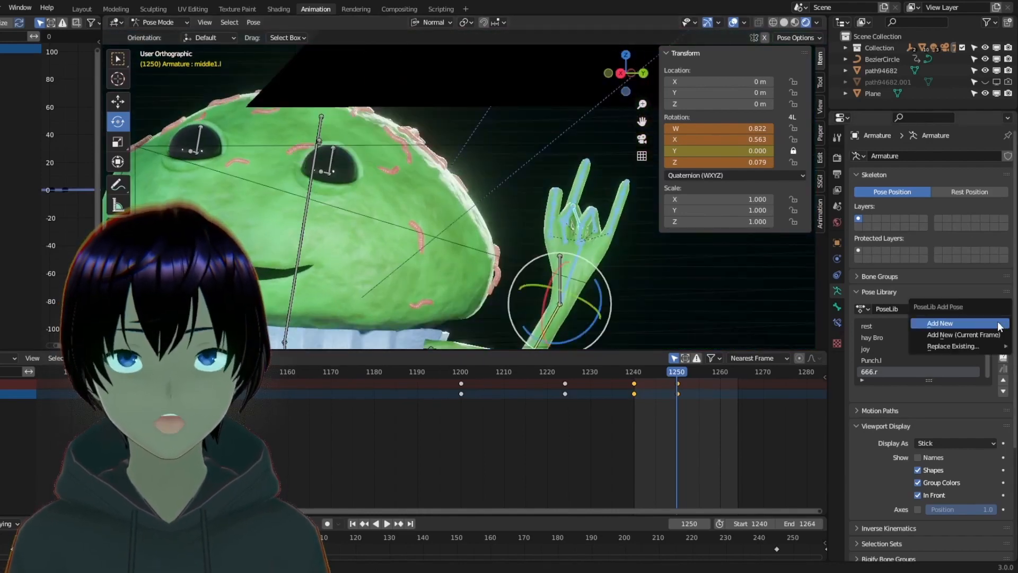
left_click(998, 324)
double_click(888, 370)
type("666.l")
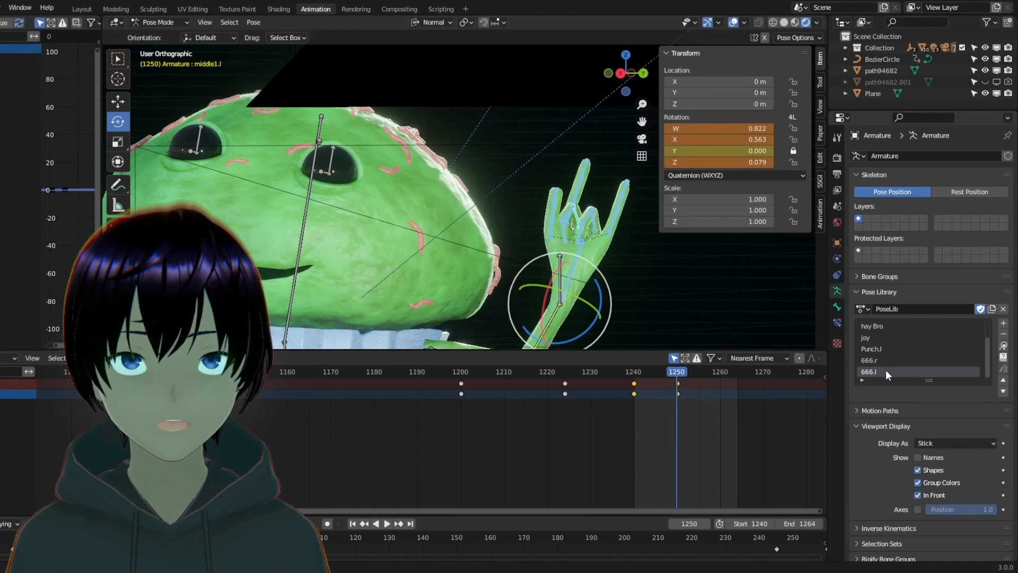
- Test the hand poses on the whole character by applying hay Bro, followed by 666.r and 666.l
scroll(593, 255, "down", 4)
left_click(593, 254)
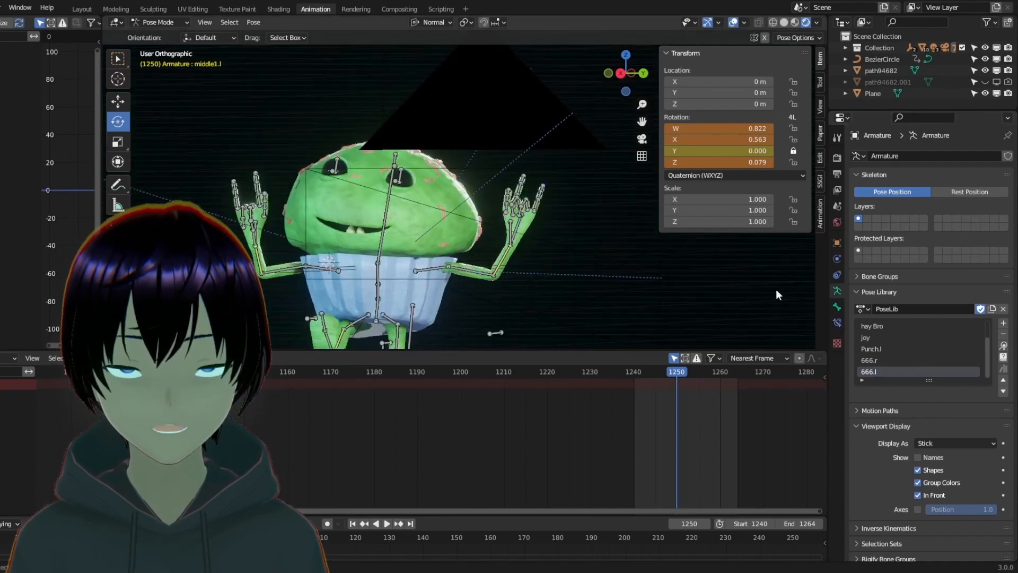
left_click(902, 327)
left_click(1003, 346)
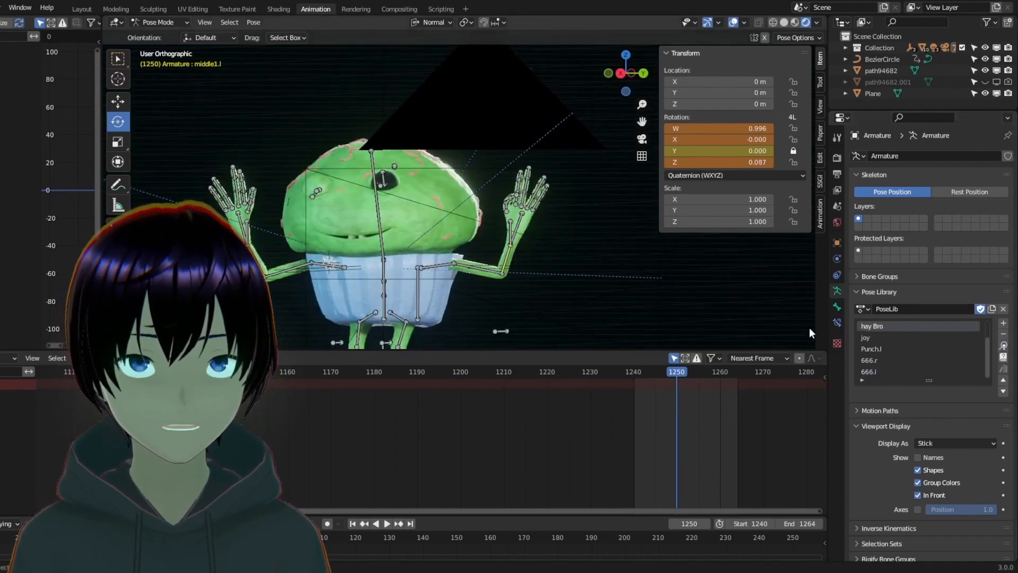
left_click(885, 361)
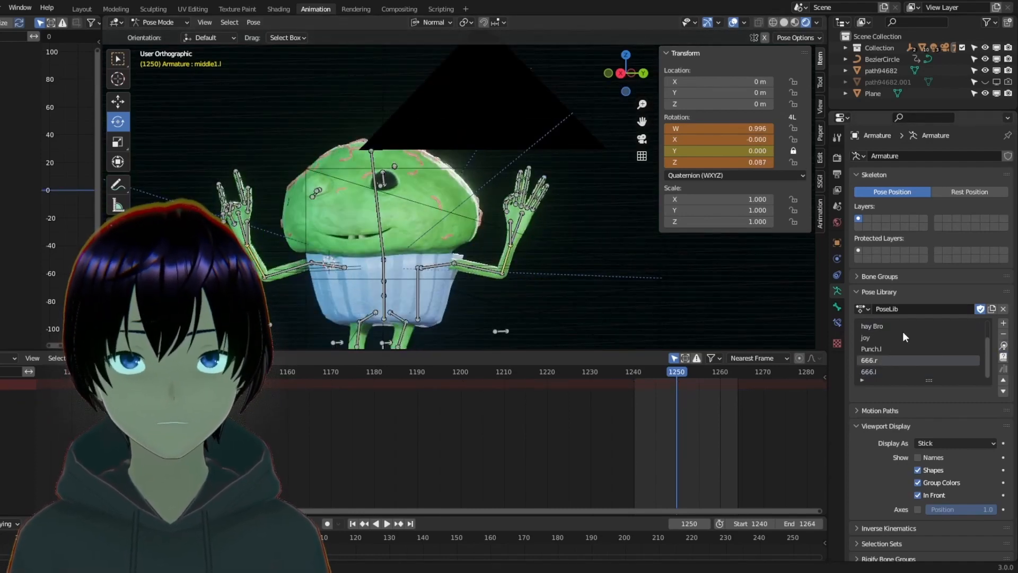
left_click(870, 371)
left_click(1003, 345)
- Look through the camera and test 666.r and 666.l on a different full-body pose
scroll(537, 238, "up", 2)
left_click(642, 139)
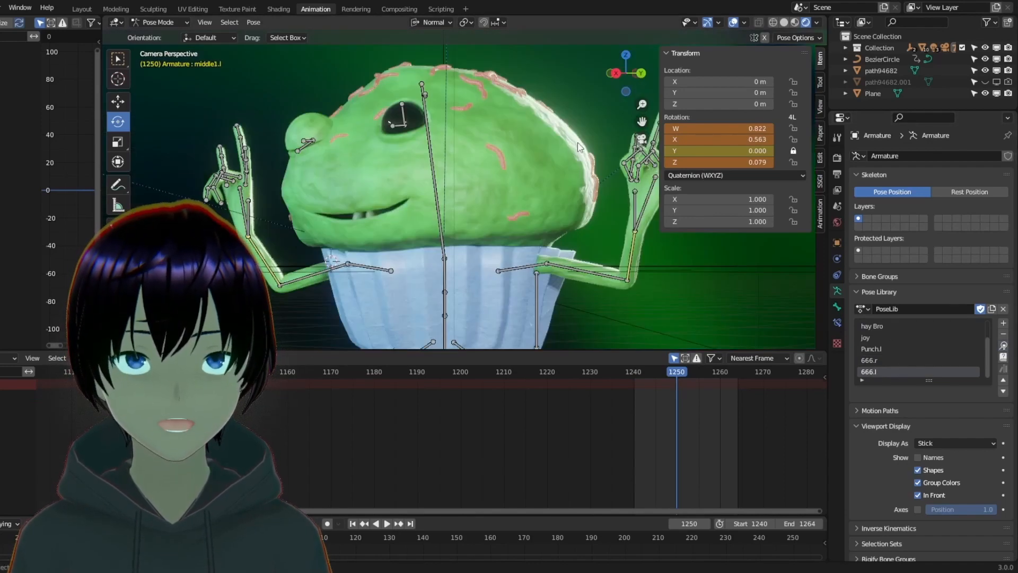
left_click(1003, 346)
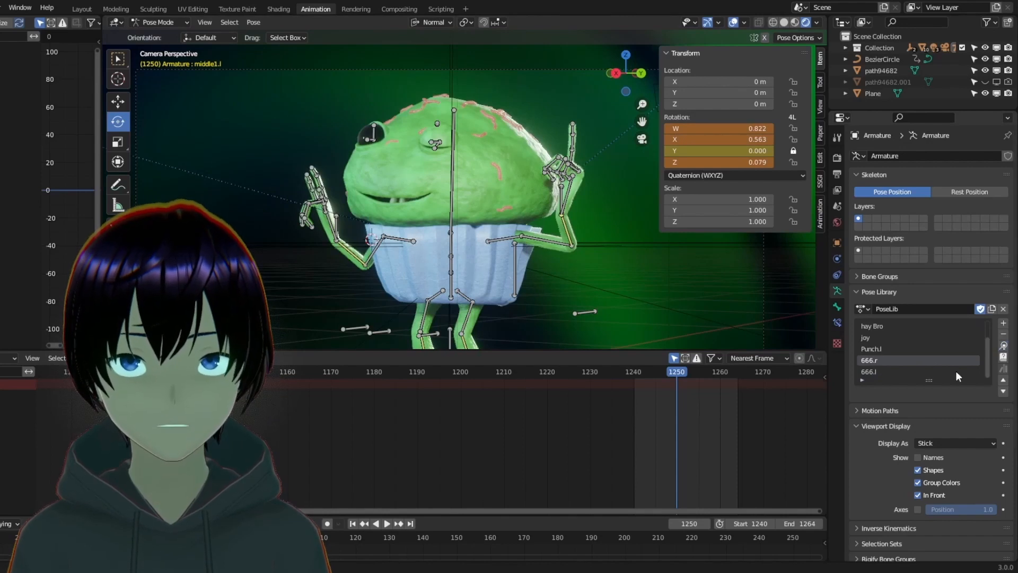
left_click(901, 372)
left_click(1004, 345)
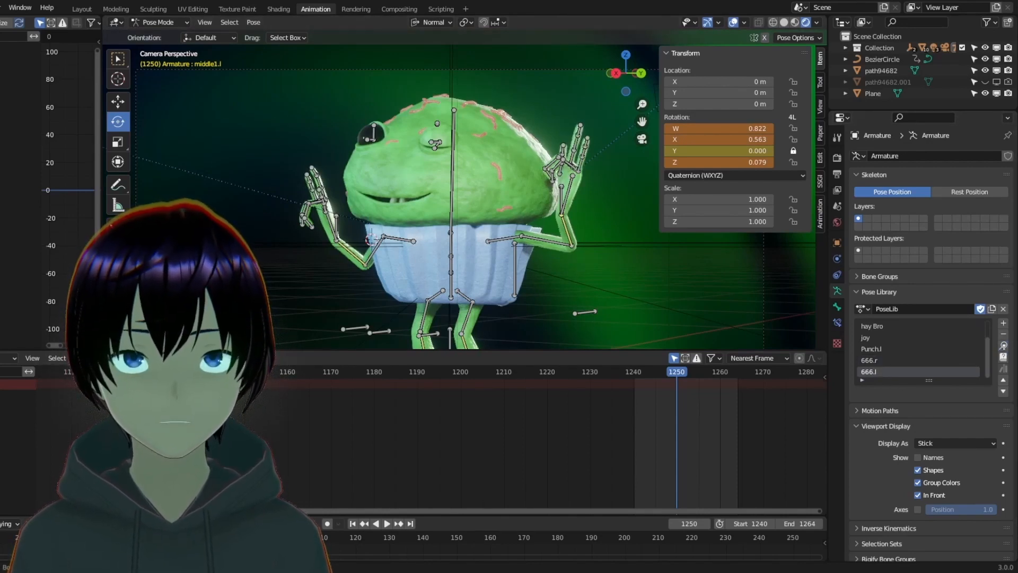
- Apply hay Bro and another full-body pose, and give both hands the horns gesture with 666.l and 666.r
left_click_drag(881, 356, 912, 325)
left_click(1006, 348)
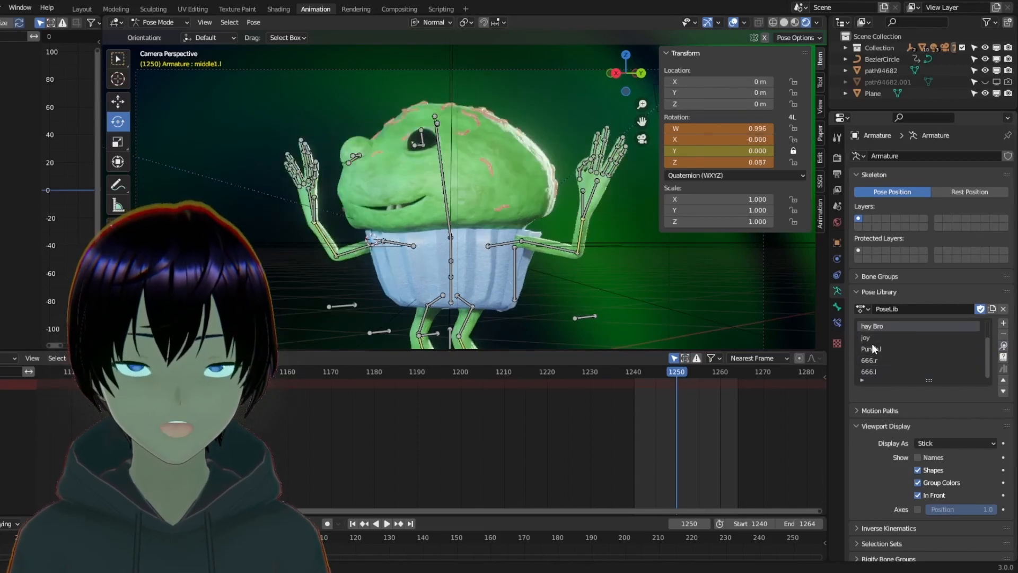
left_click(1007, 347)
left_click(891, 371)
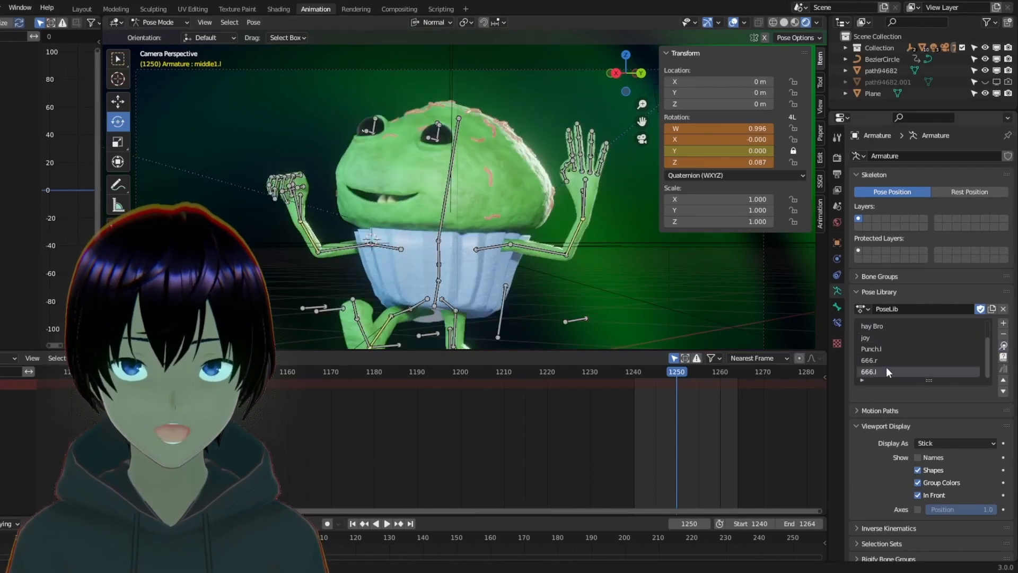
left_click(1003, 345)
left_click(886, 360)
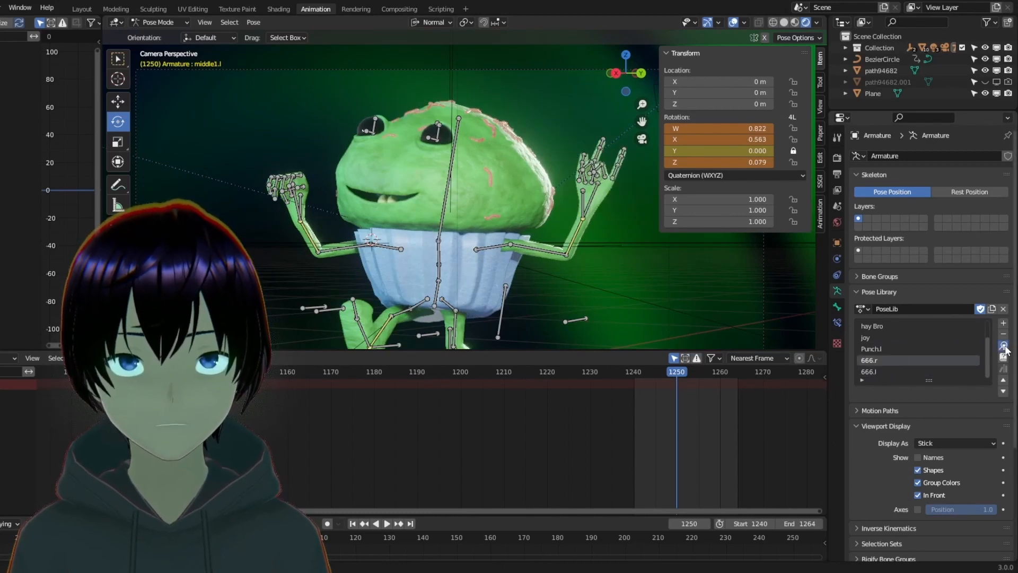
left_click(1004, 346)
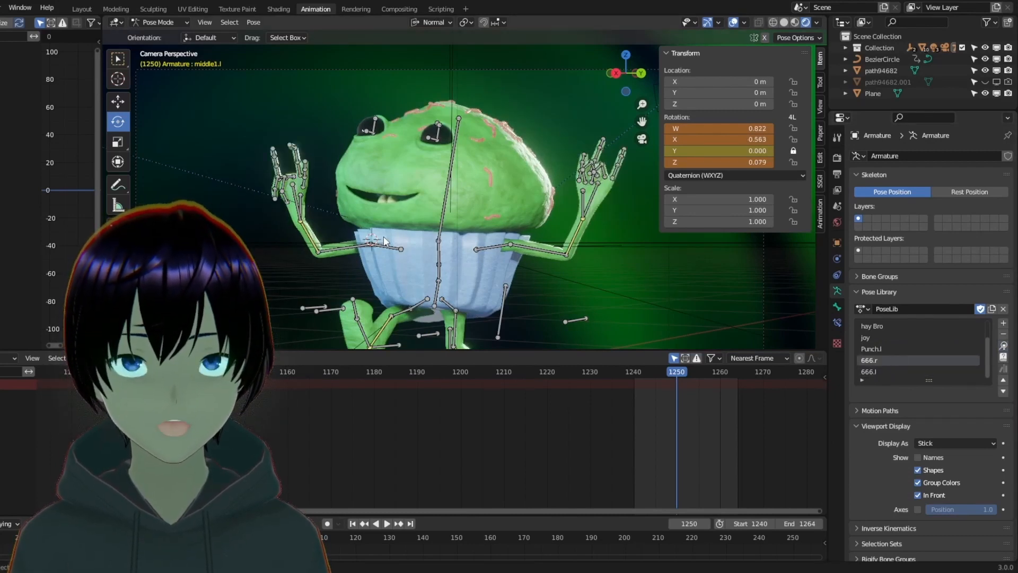
- Turn off the armature's In Front display and render frame 1250 as a still image
left_click(918, 495)
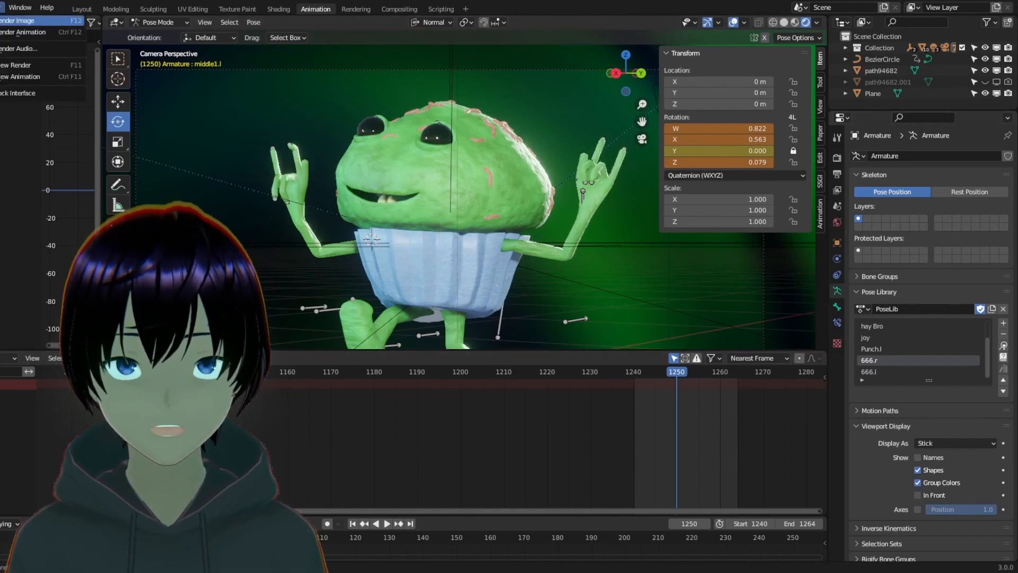
key("F12")
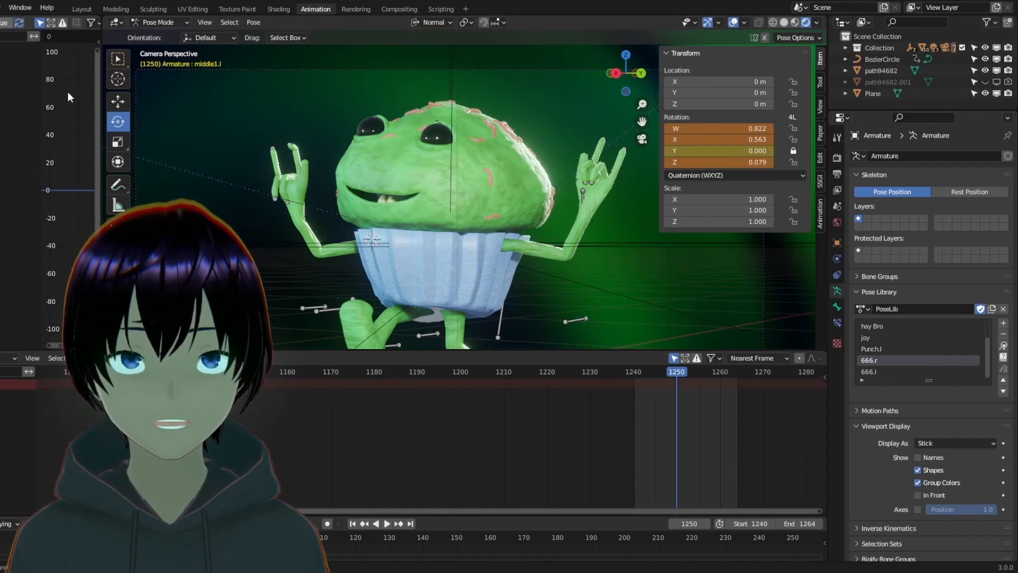
key("ctrl+z")
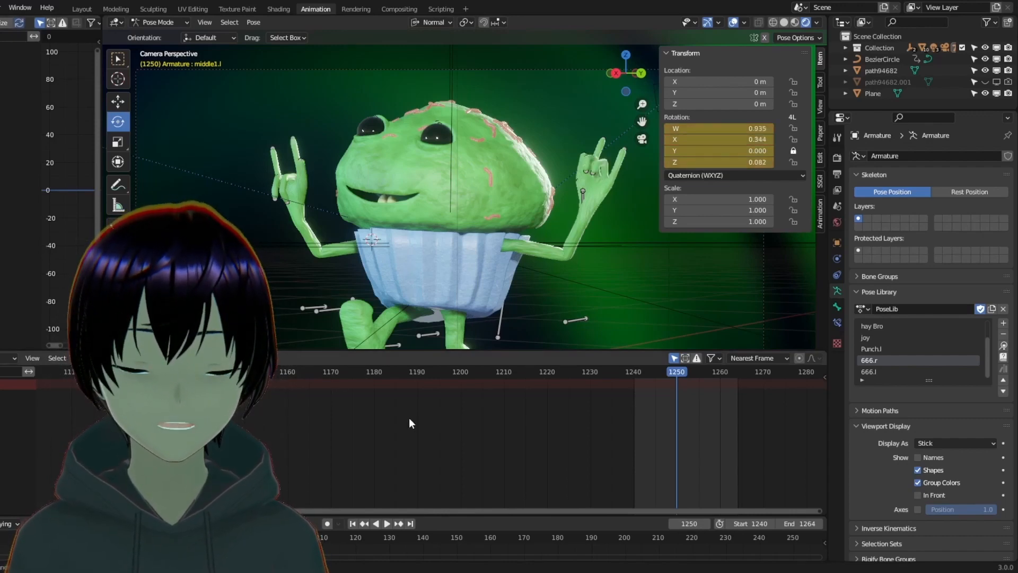